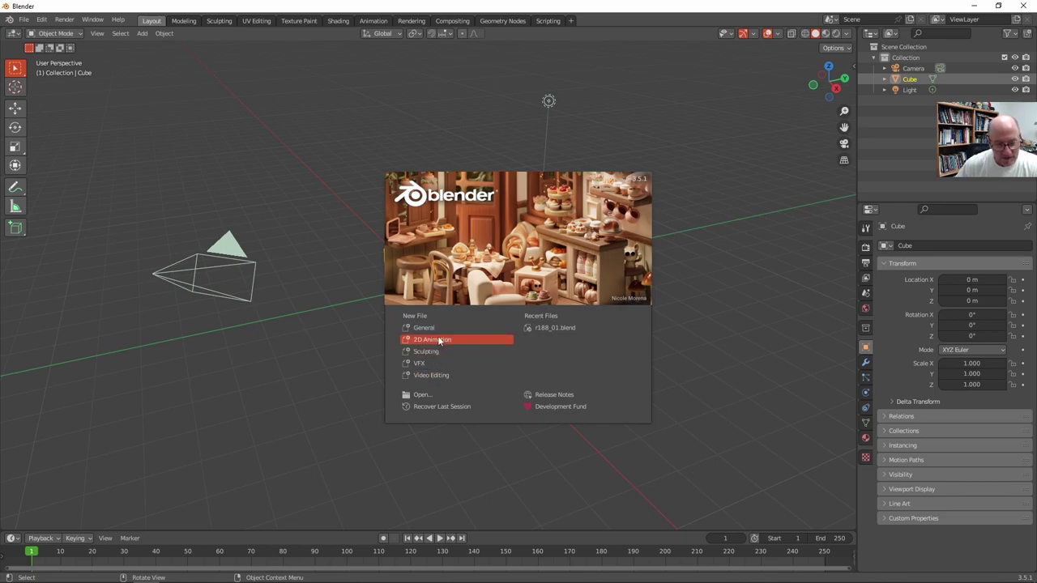
Dismiss the splash screen and delete the default cube, leaving the camera and light in the scene
click(384, 318)
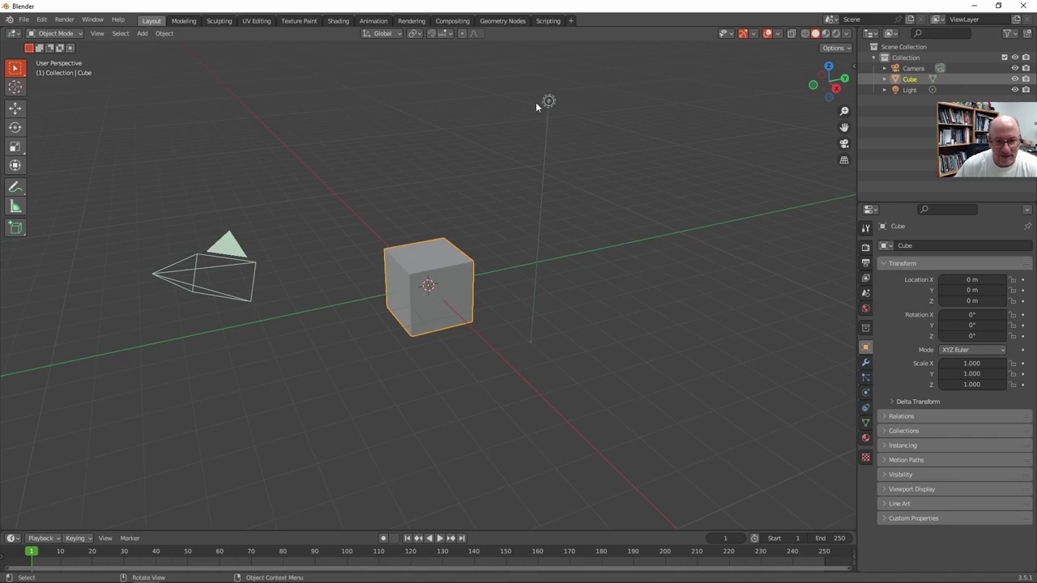
click(909, 90)
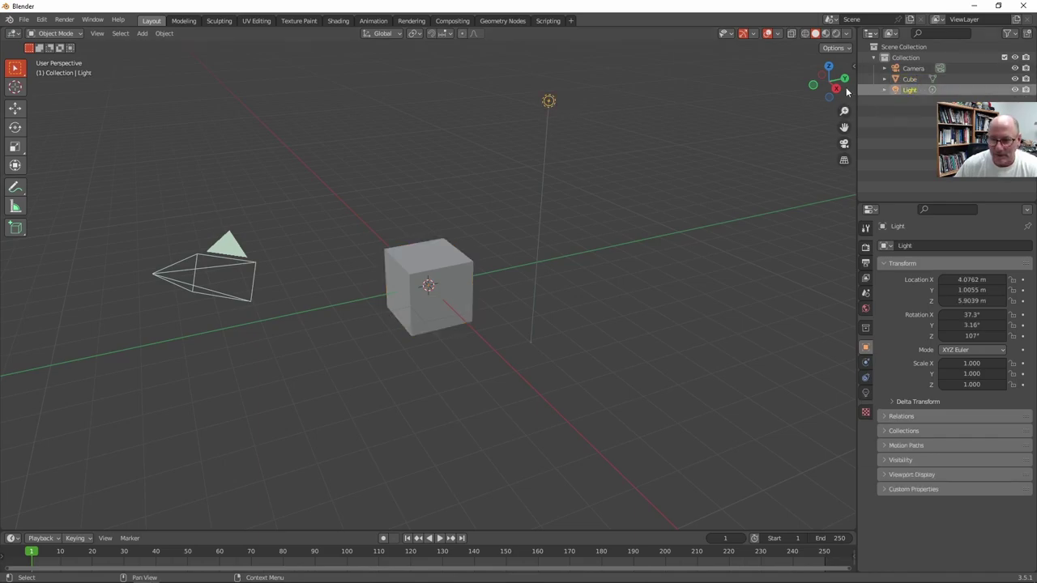
click(909, 79)
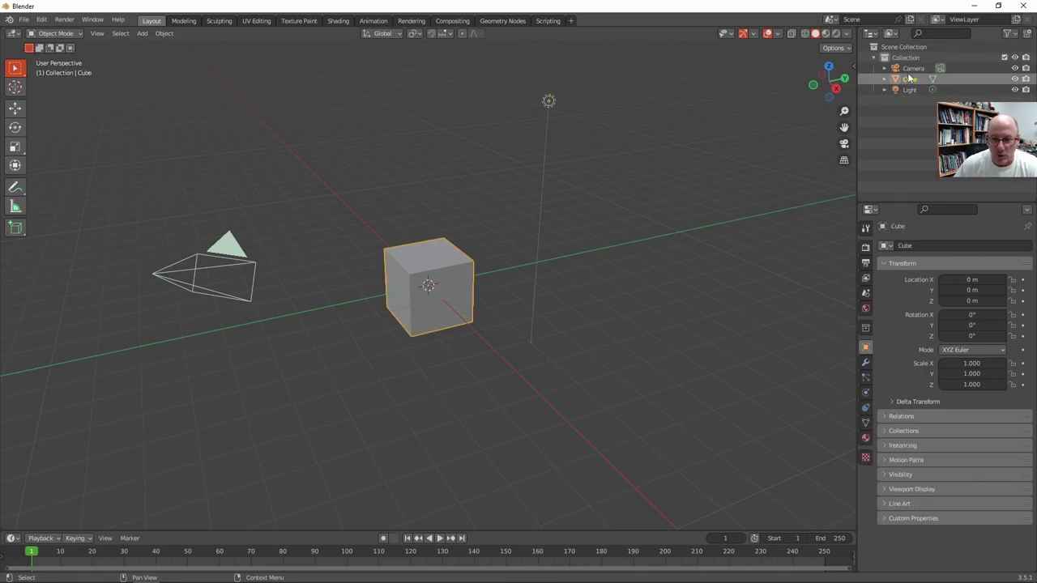
click(911, 69)
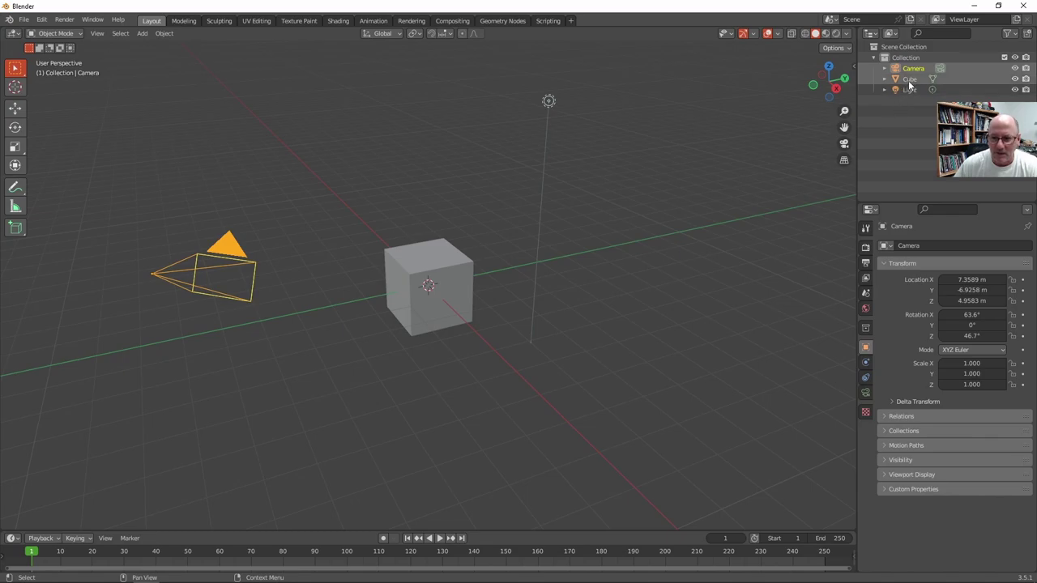
click(909, 79)
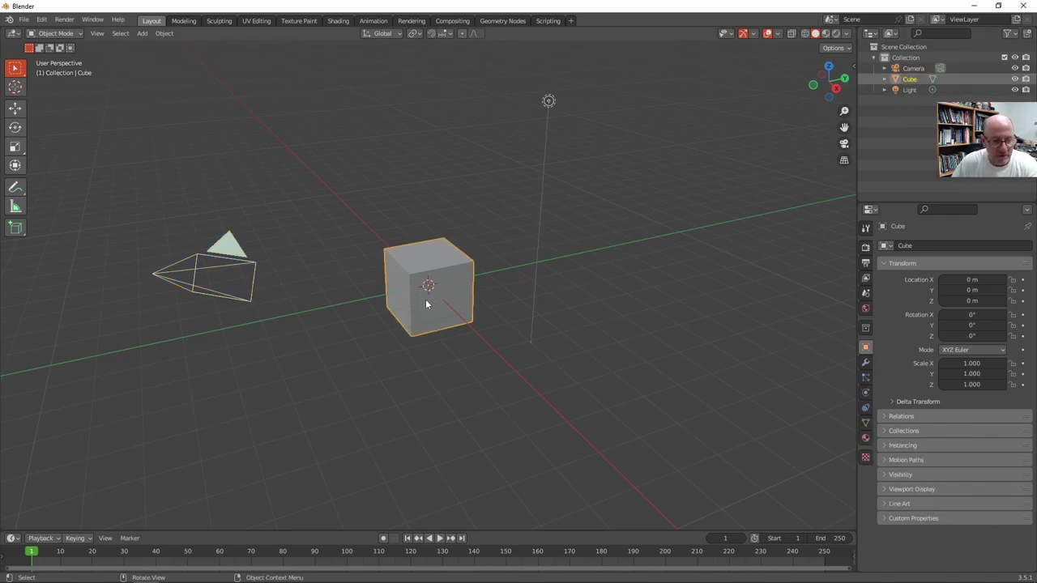
key(Delete)
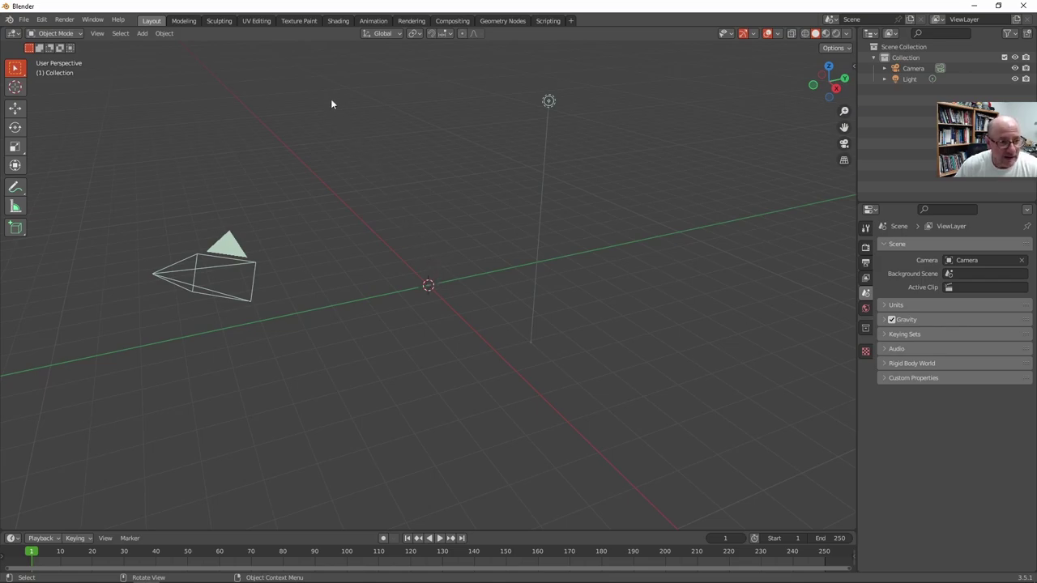
click(165, 33)
mouse_move(144, 34)
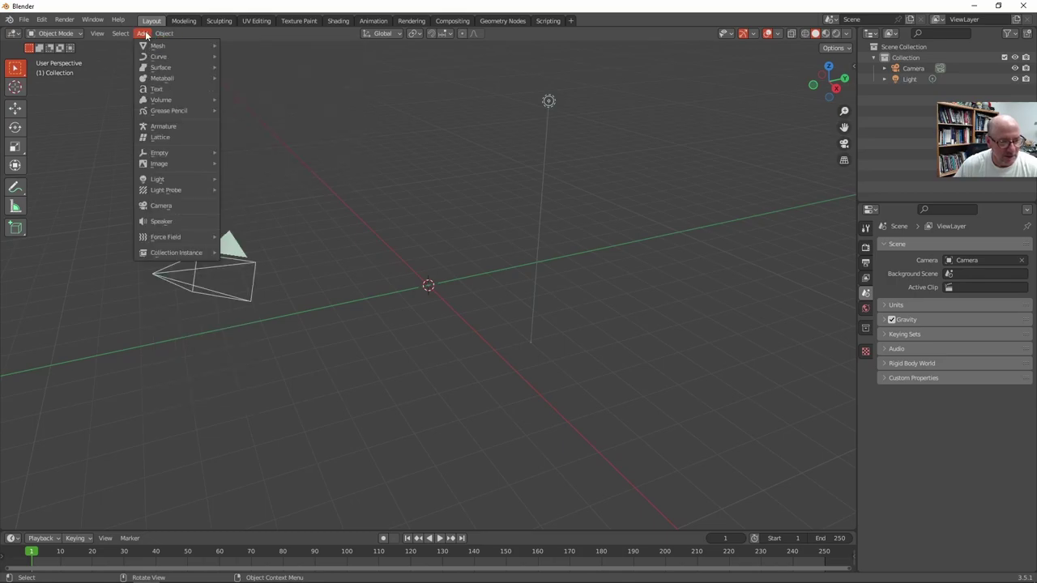
key(Escape)
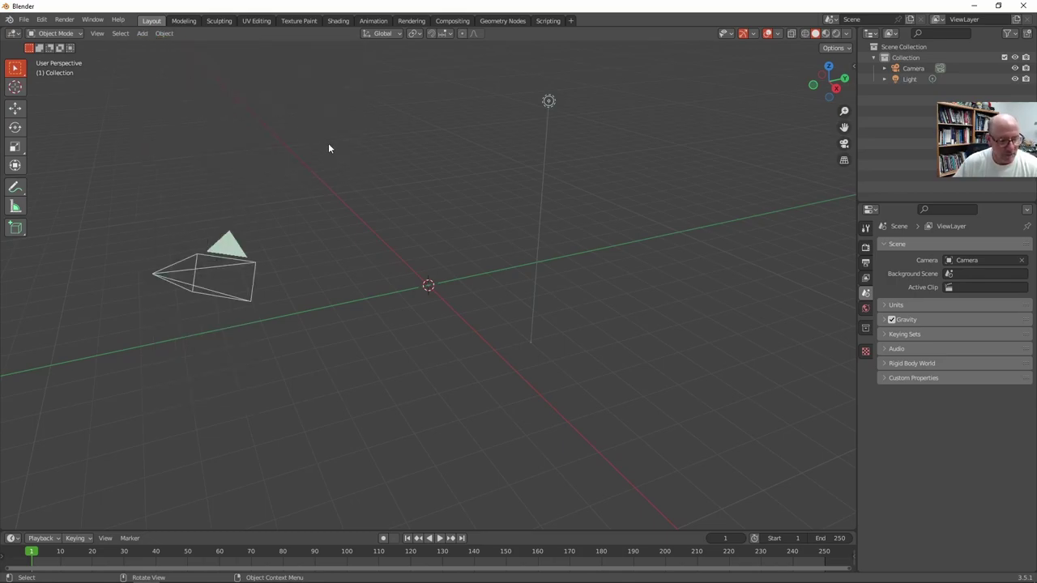
Add an ico sphere mesh at the origin with a radius of 0.37 m
key(shift+a)
mouse_move(413, 171)
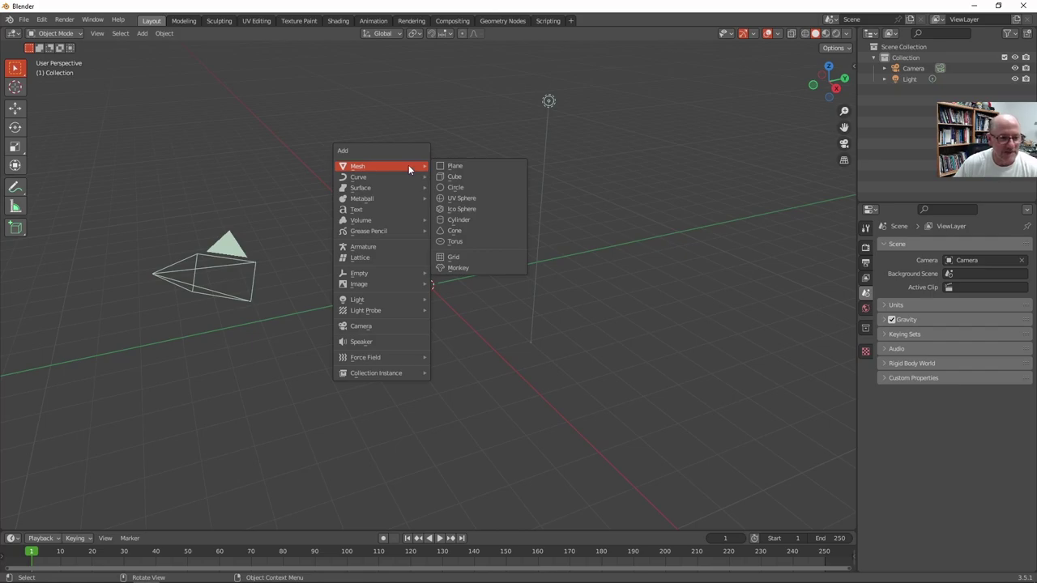
click(472, 209)
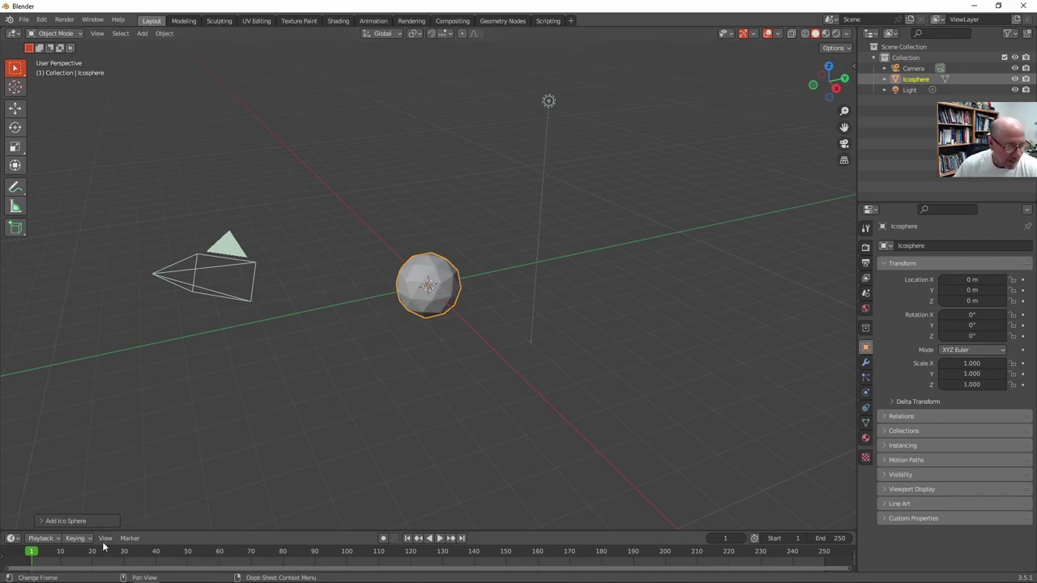
click(41, 521)
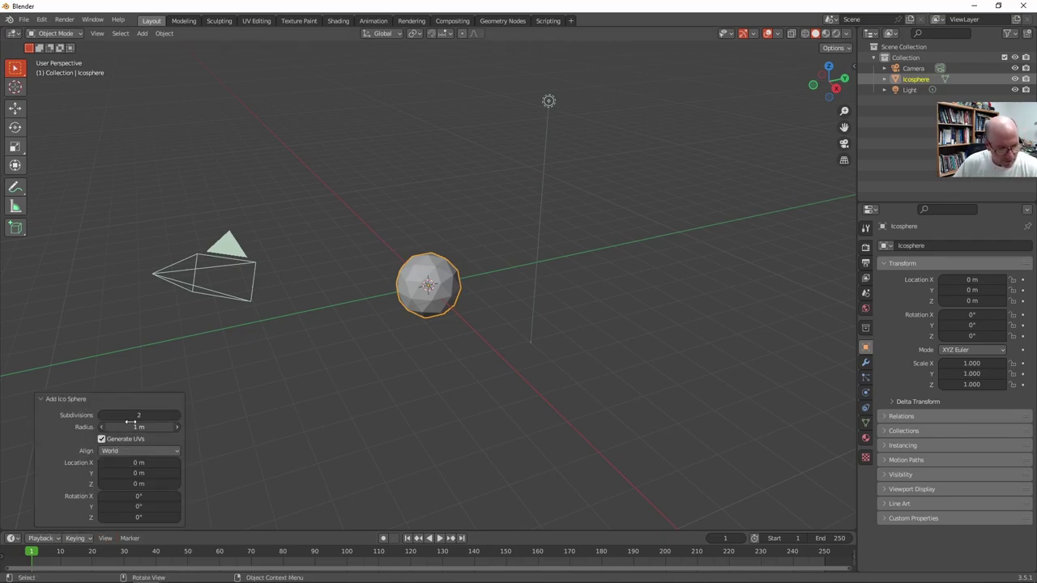
drag(139, 427, 636, 292)
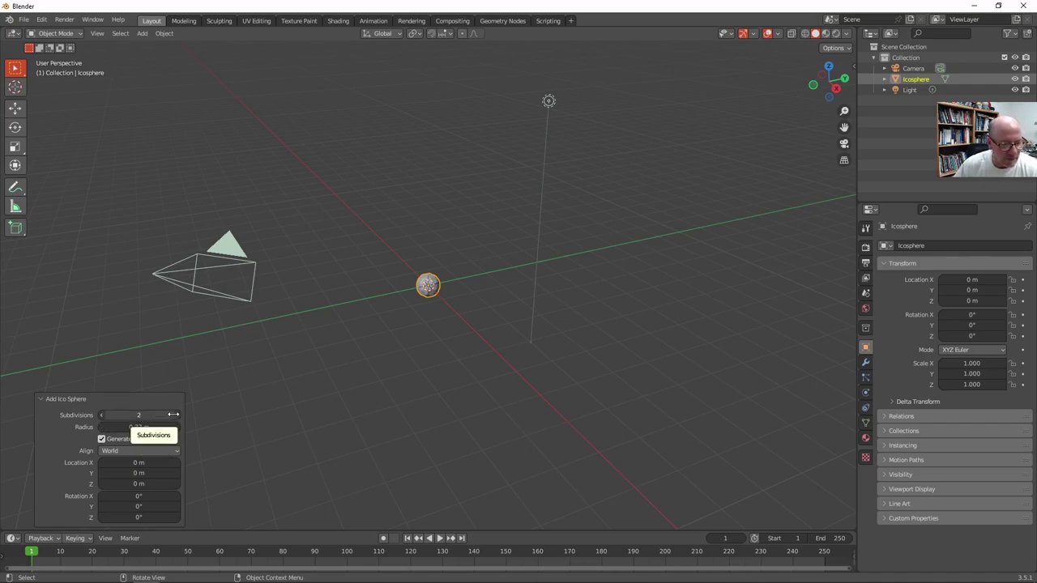
Try the ico sphere with 1 subdivision and with 6 subdivisions, viewing it up close
drag(140, 415, 142, 415)
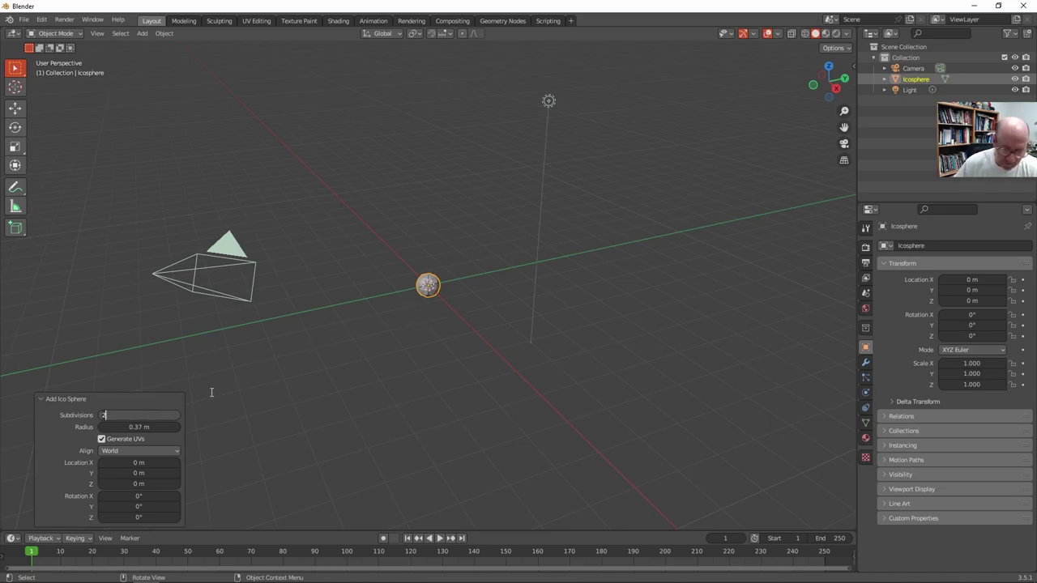
key(Return)
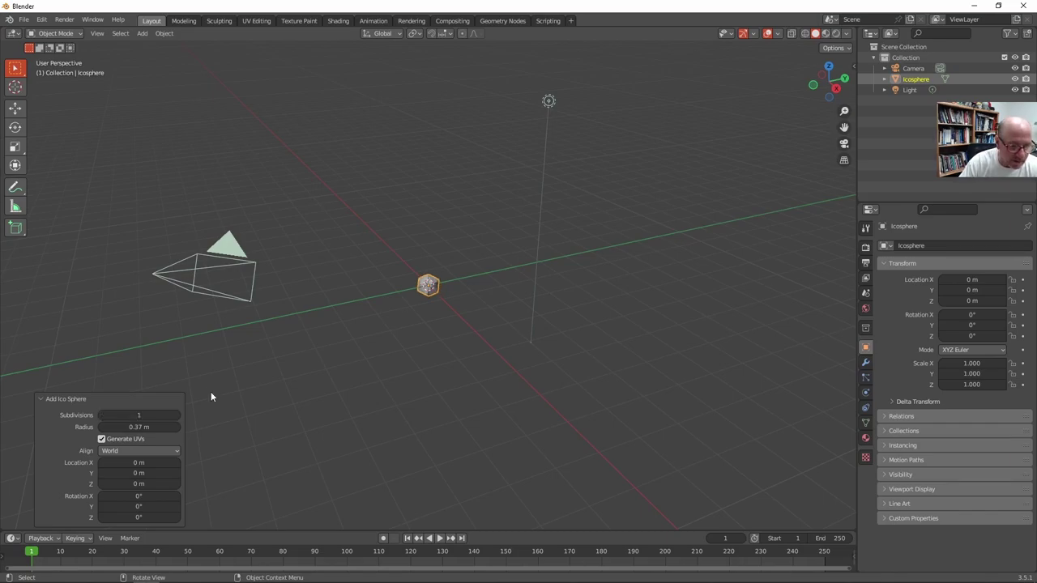
scroll(410, 281, up, 10)
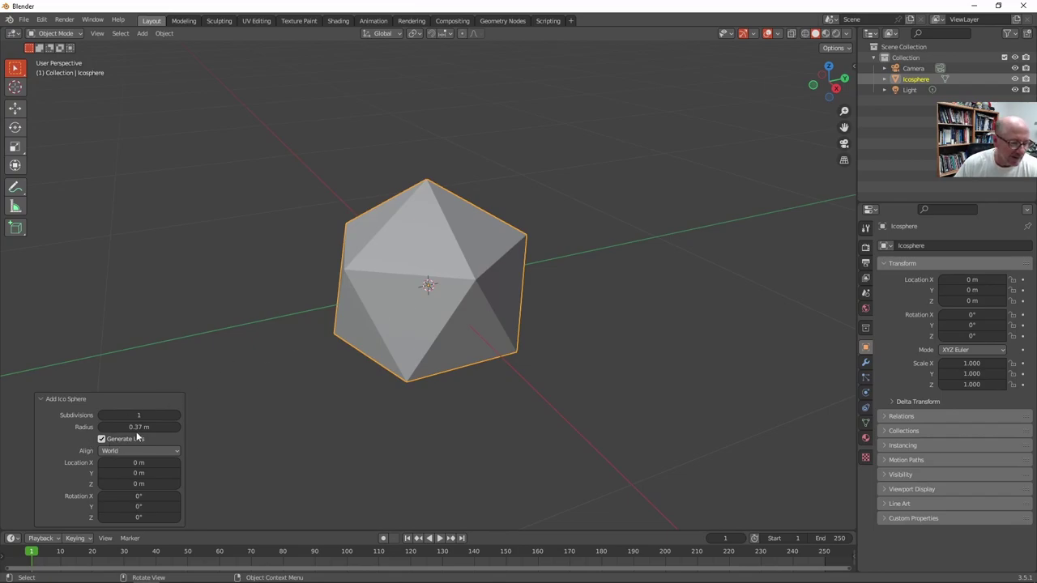
drag(136, 416, 433, 243)
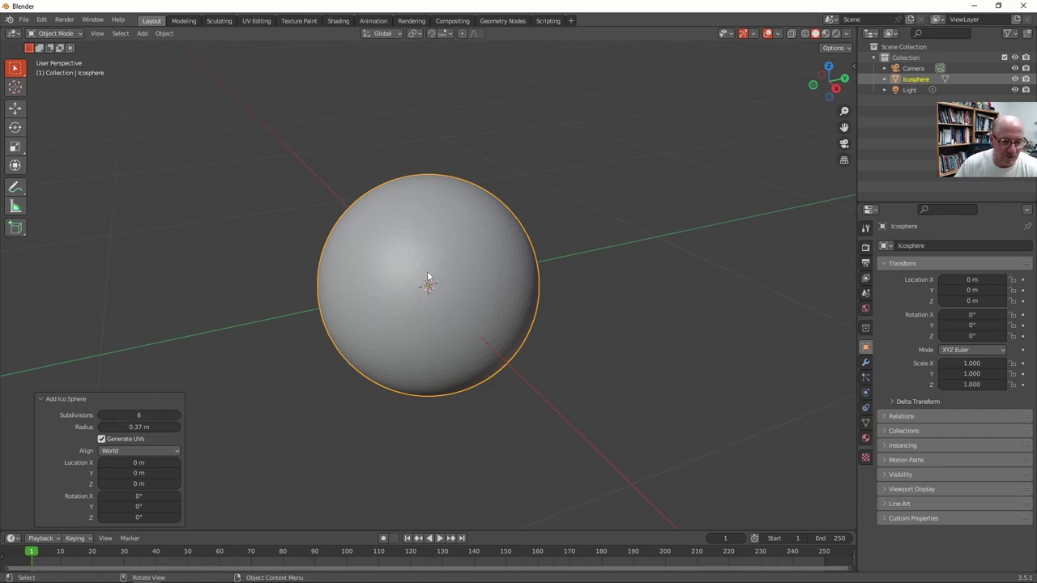
Inspect the sphere's mesh density in wireframe display and set its subdivisions to 4
click(804, 33)
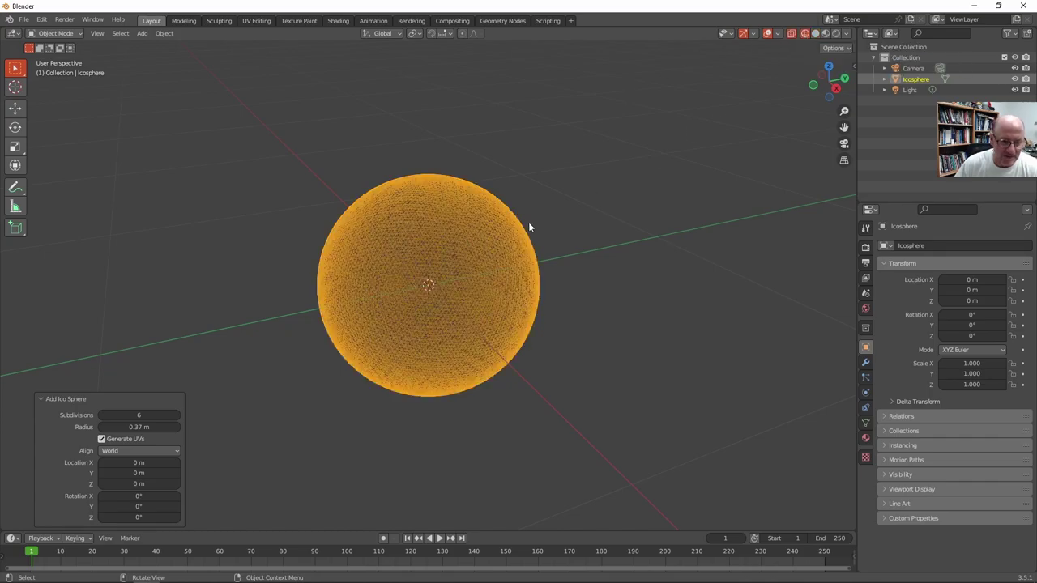
scroll(400, 309, up, 10)
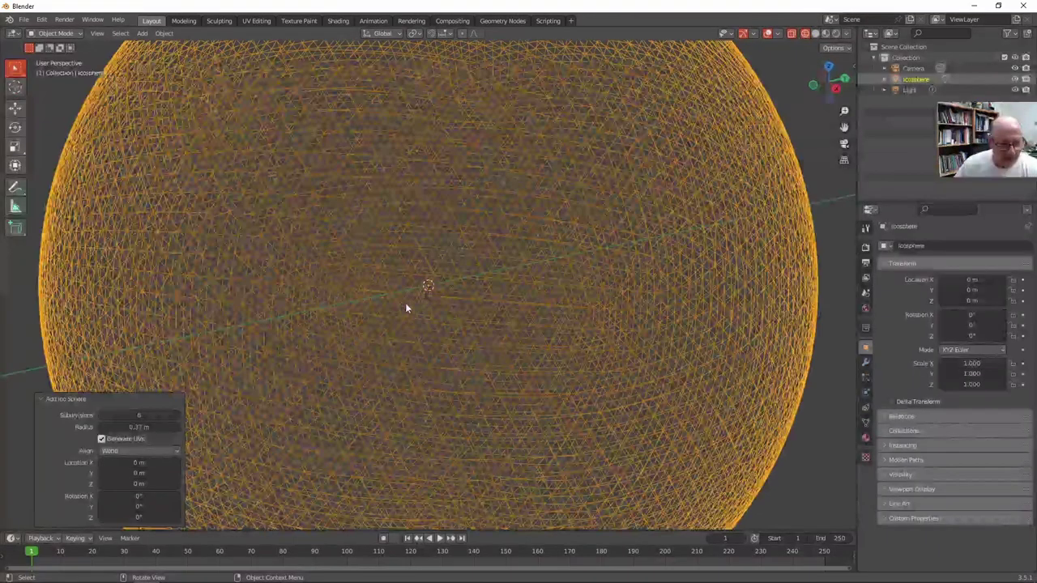
scroll(406, 307, down, 10)
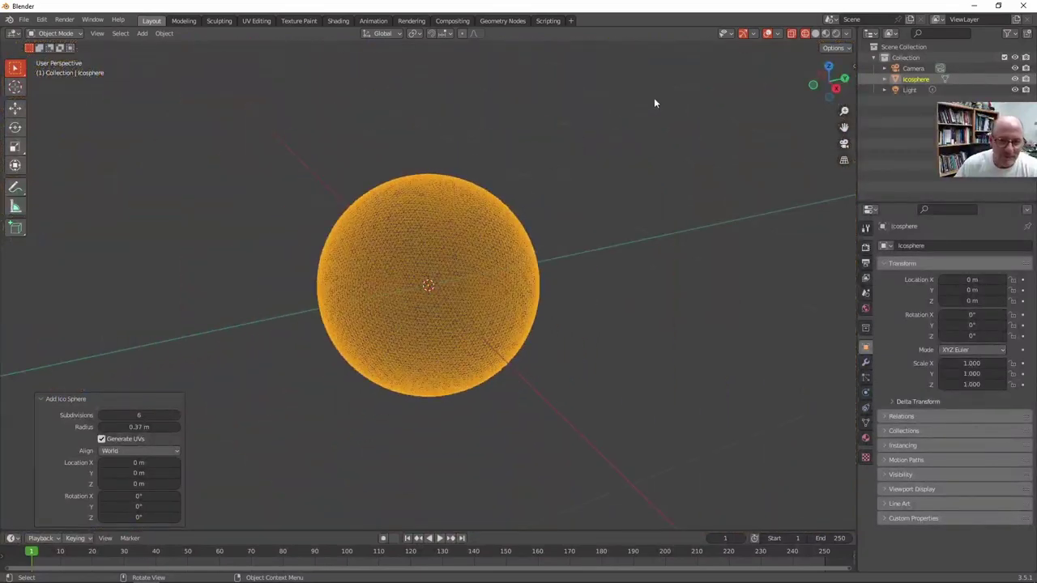
drag(130, 415, 348, 275)
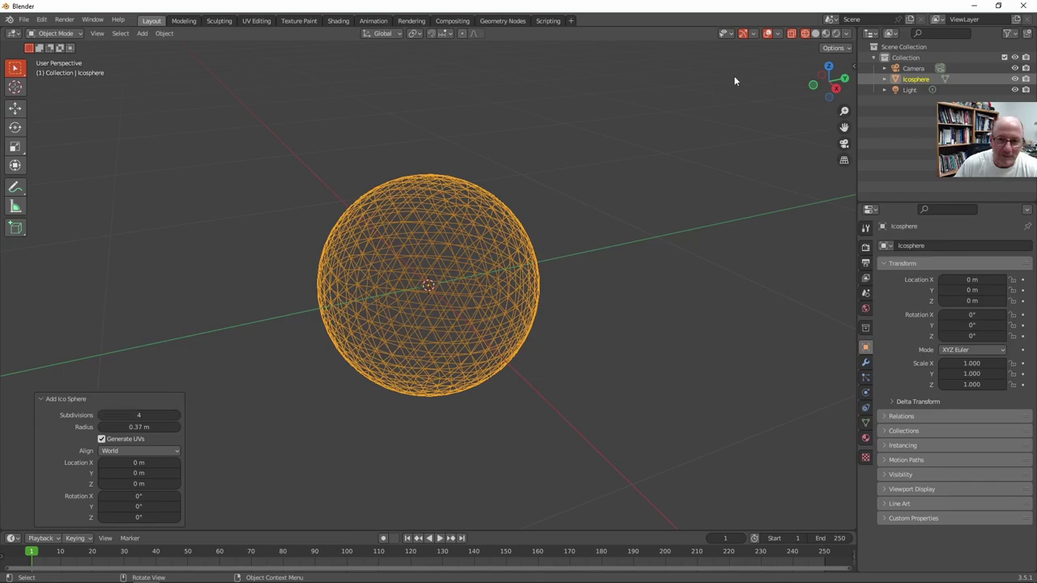
Return the viewport to solid display and apply Shade Smooth to the ico sphere
click(815, 33)
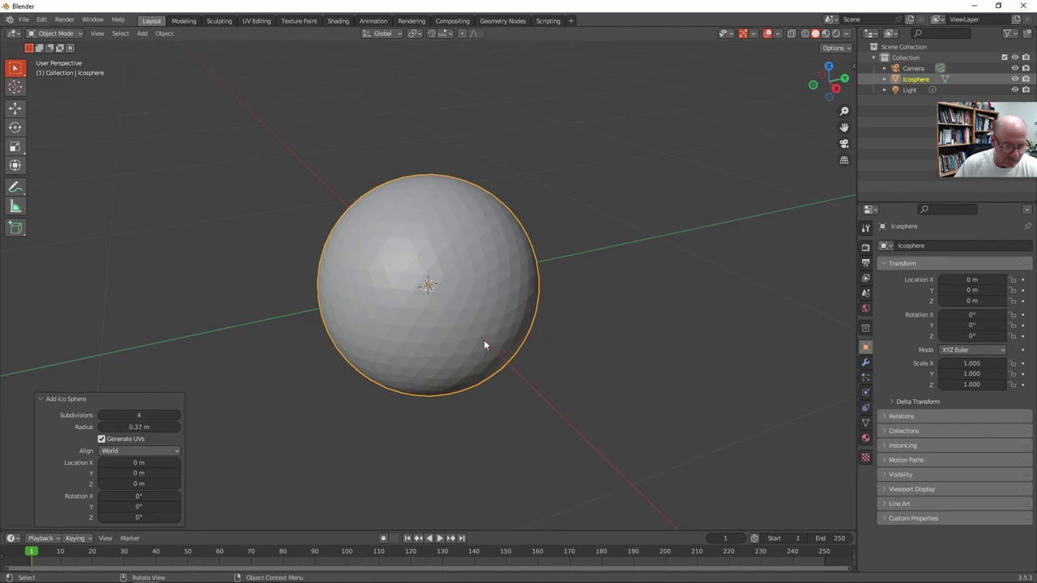
right_click(471, 238)
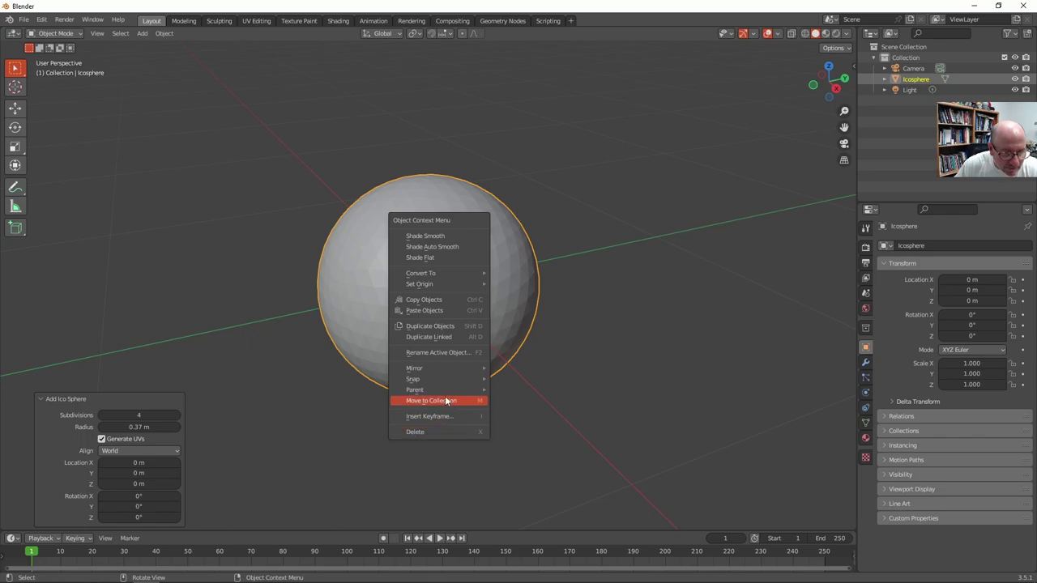
click(447, 237)
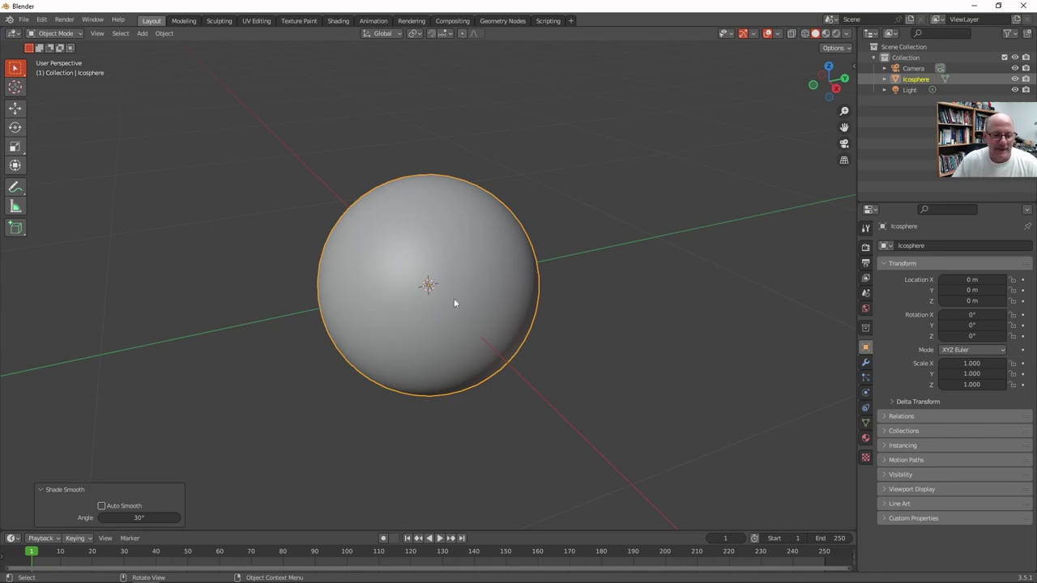
Add a ground plane mesh at the origin with a size of about 32.3 m
scroll(459, 294, down, 10)
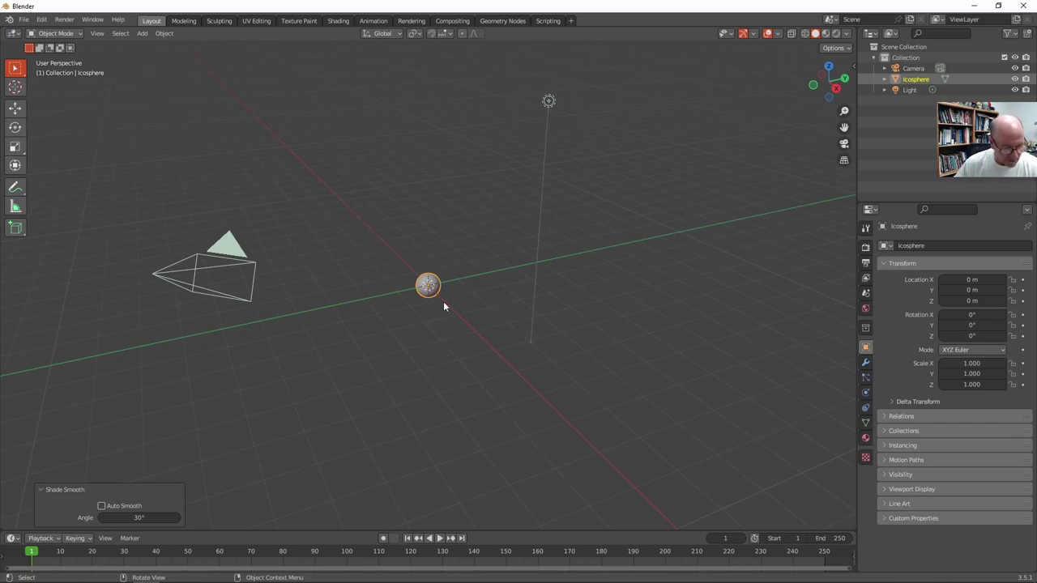
key(shift+a)
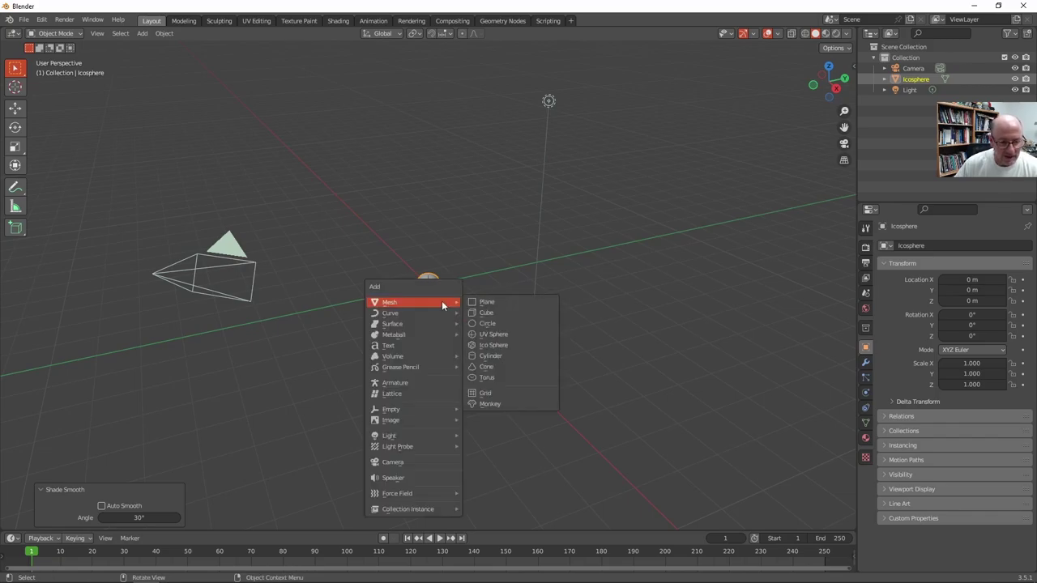
click(503, 302)
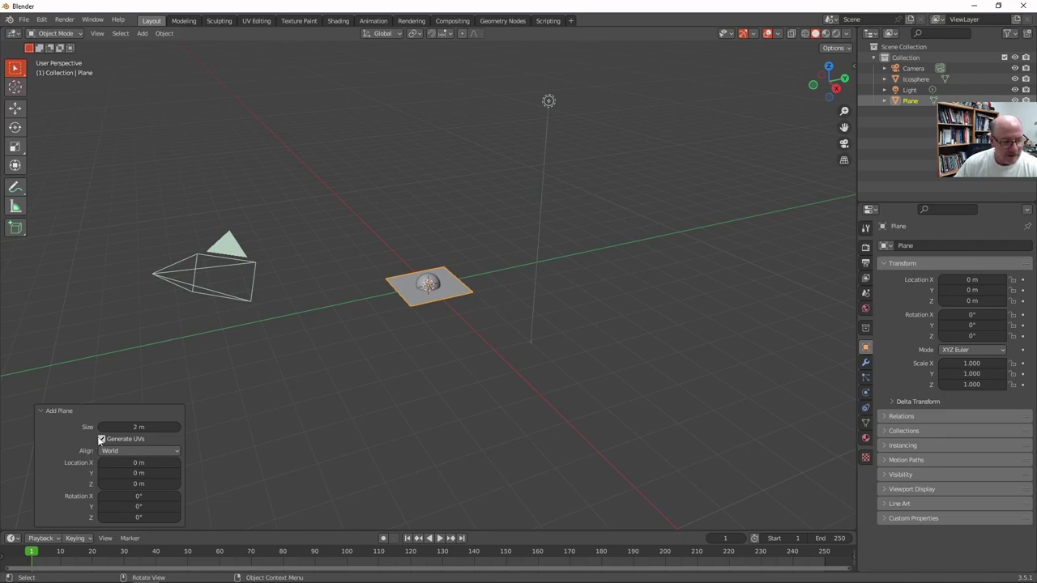
drag(139, 427, 523, 266)
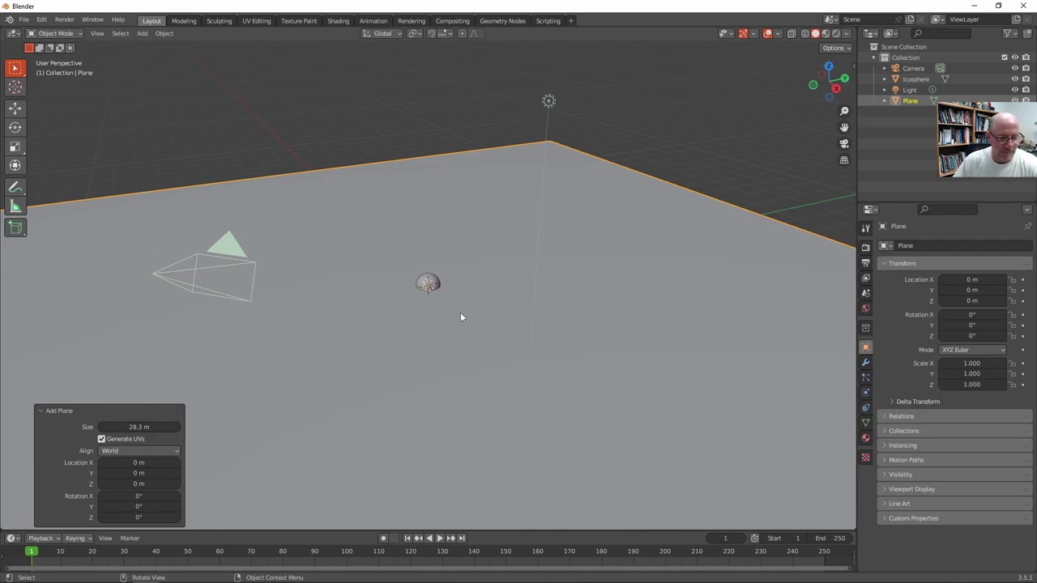
drag(140, 427, 174, 427)
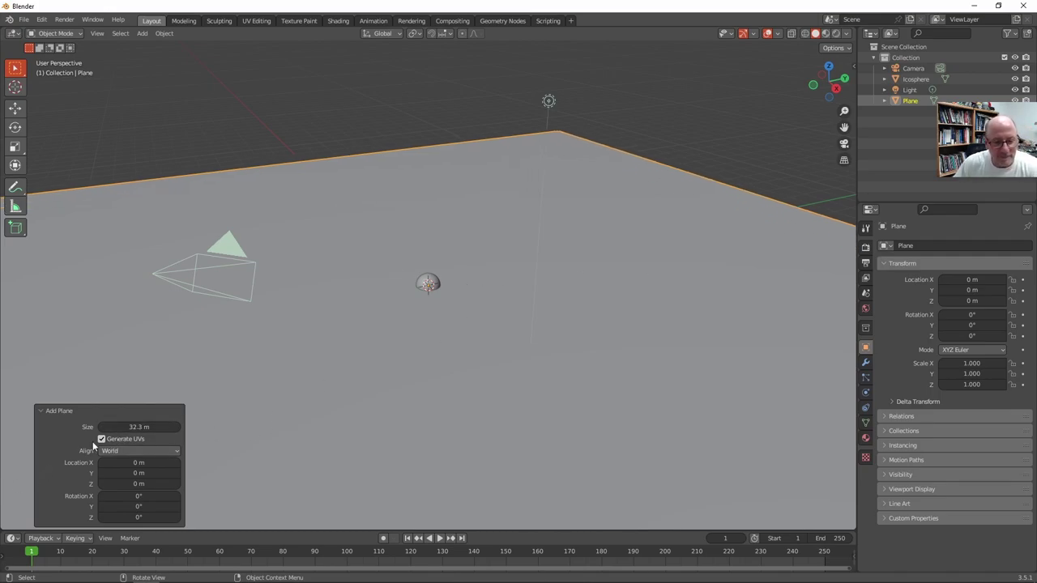
Move the ico sphere straight up along the Z axis by about 6.18 m, above the plane
click(423, 284)
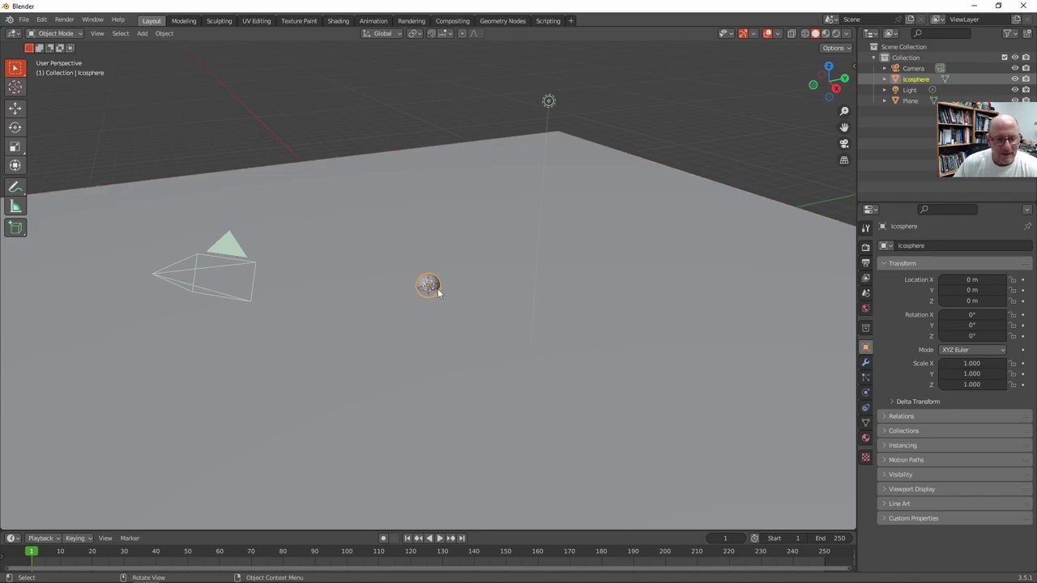
middle_drag(437, 313, 519, 312)
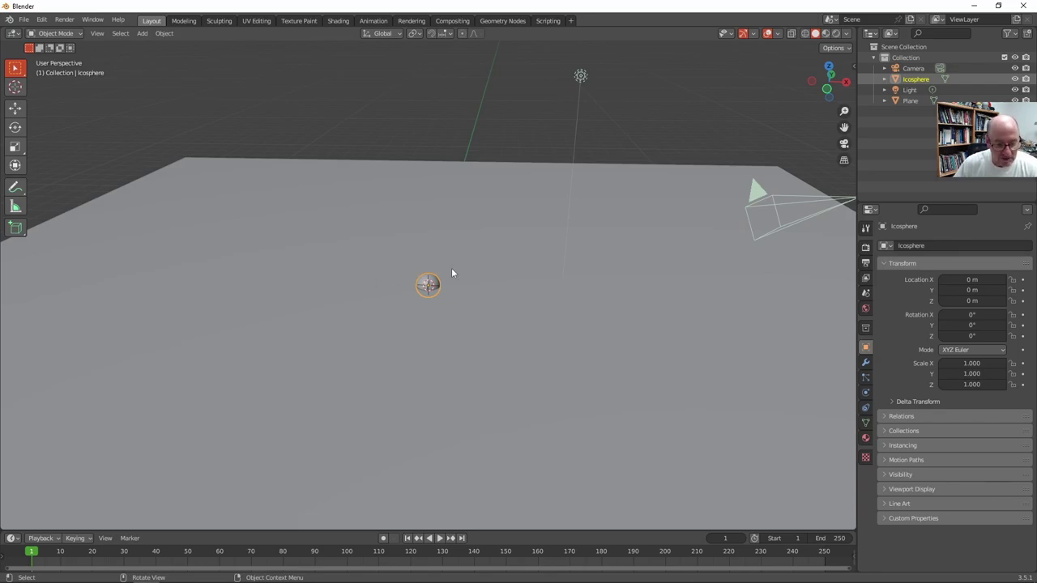
key(g)
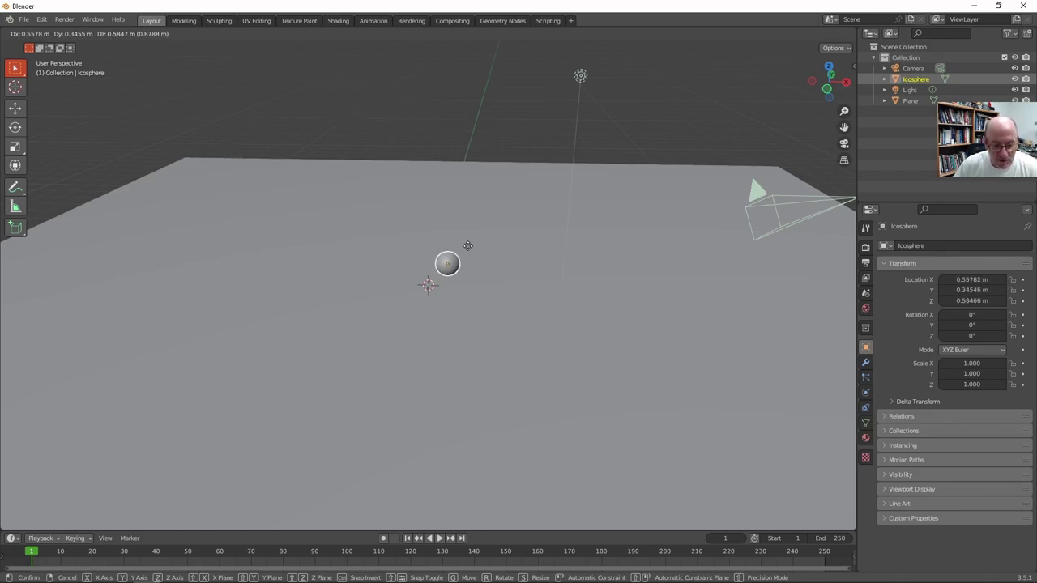
key(z)
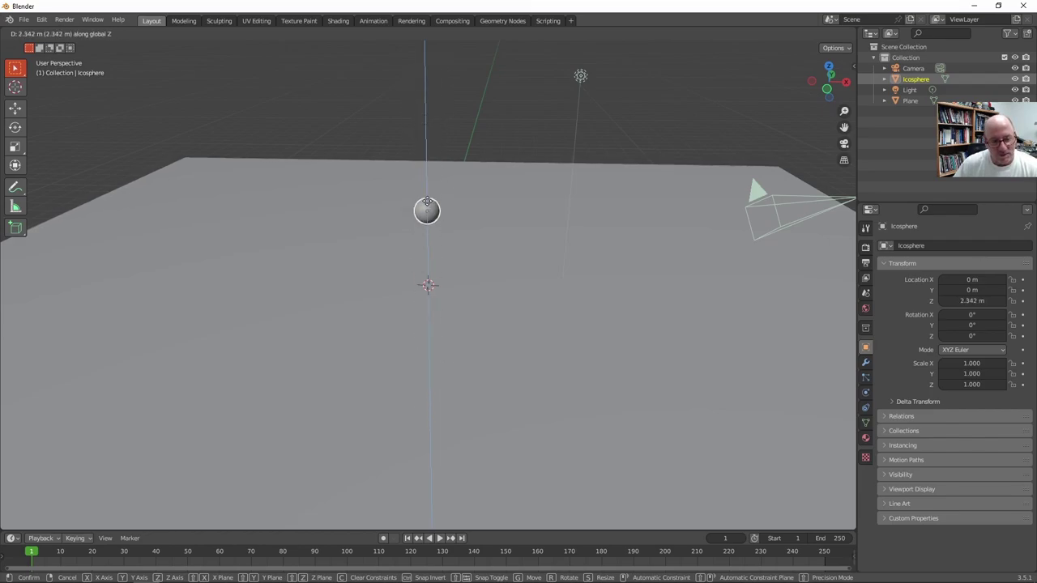
click(427, 59)
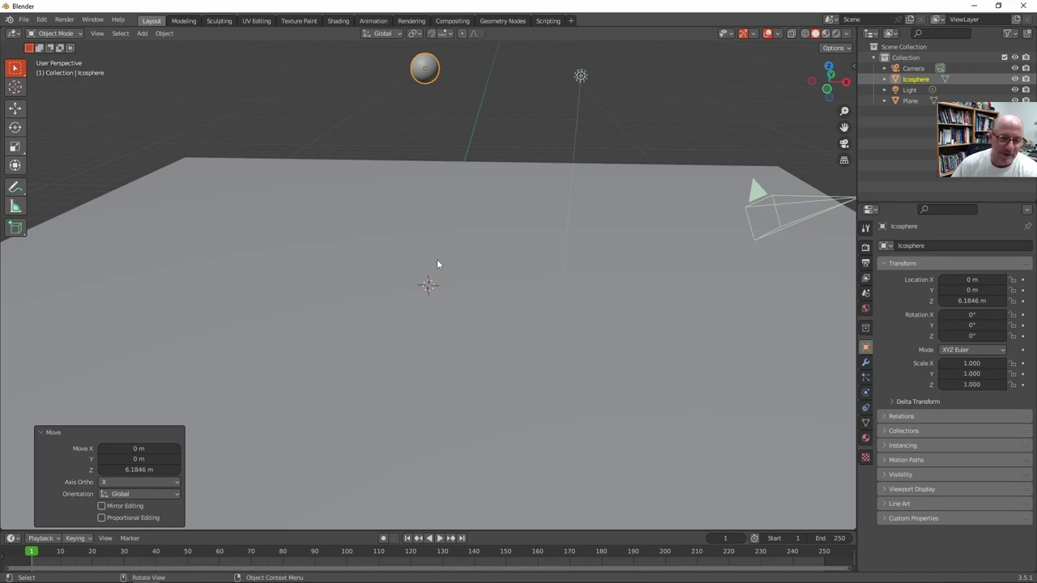
Move the ico sphere about 14.3 m in the negative X direction, close to the ground plane's edge
key(KP_7)
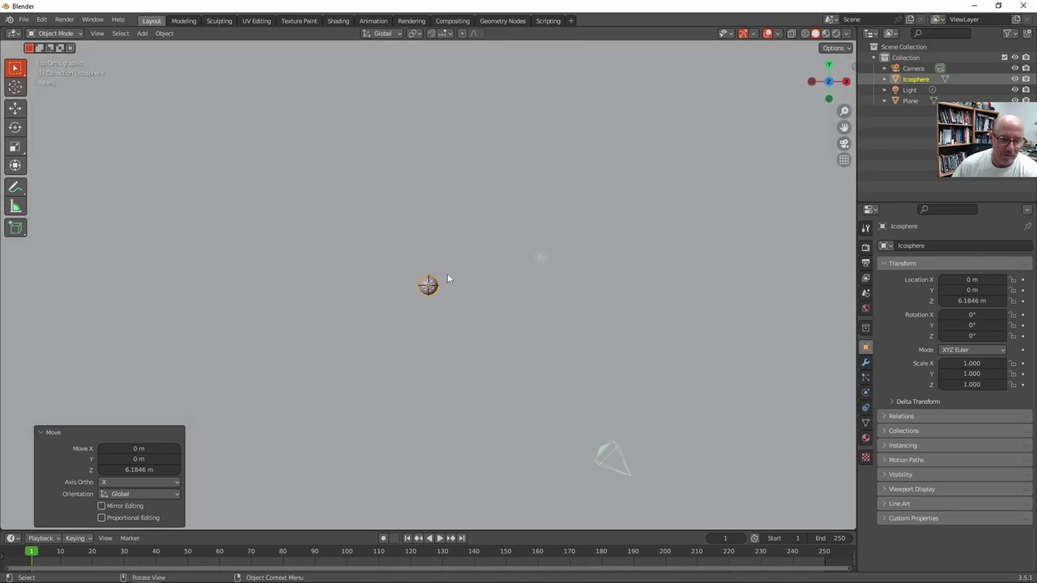
scroll(447, 273, down, 4)
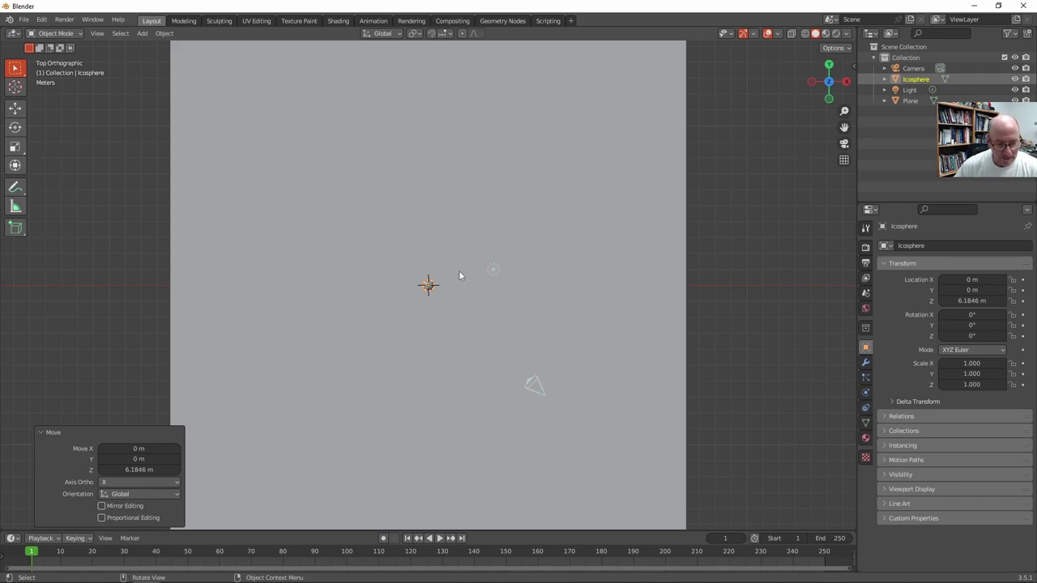
key(g)
key(x)
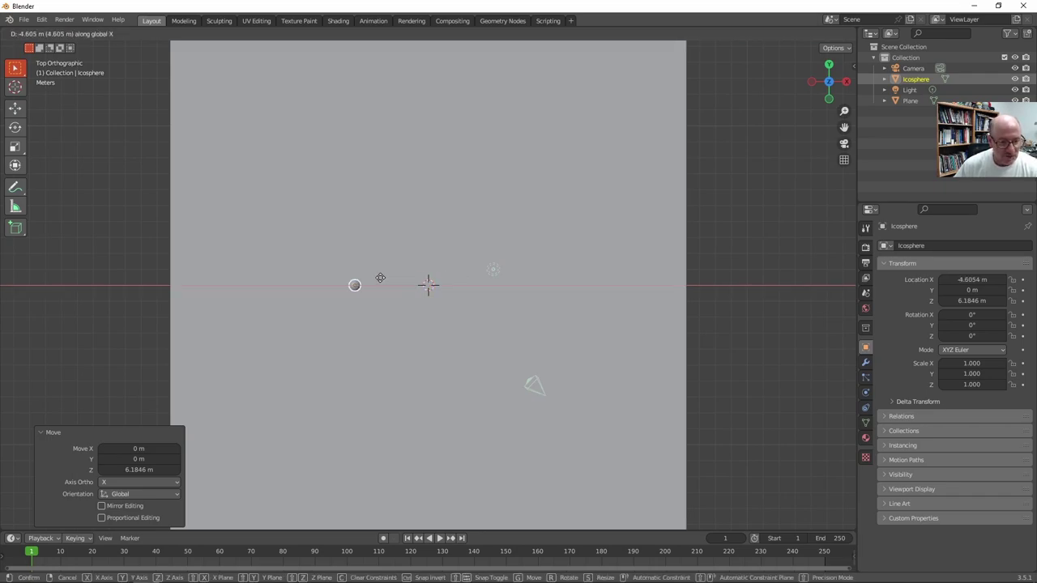
click(229, 285)
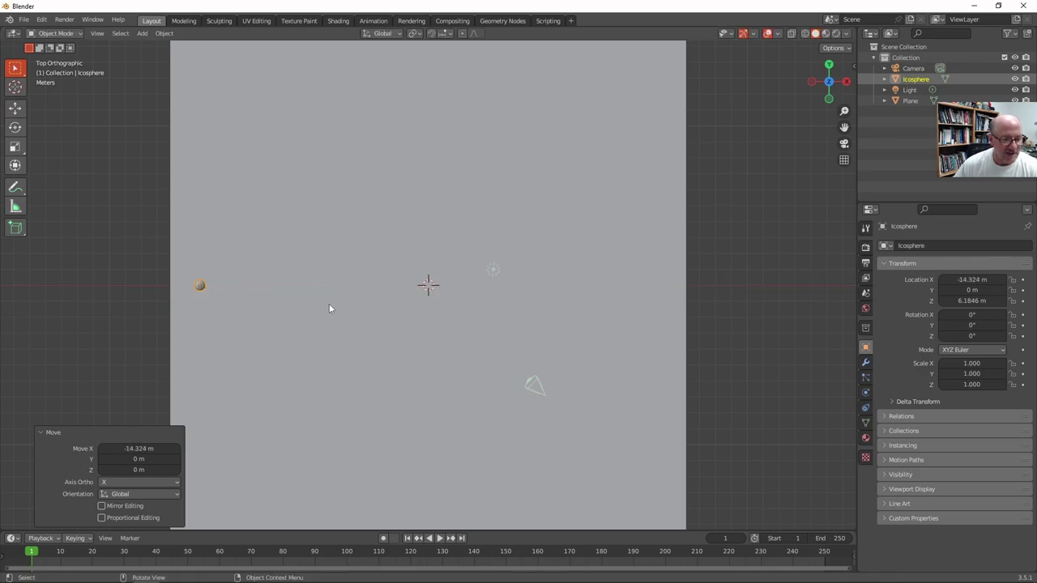
right_click(397, 376)
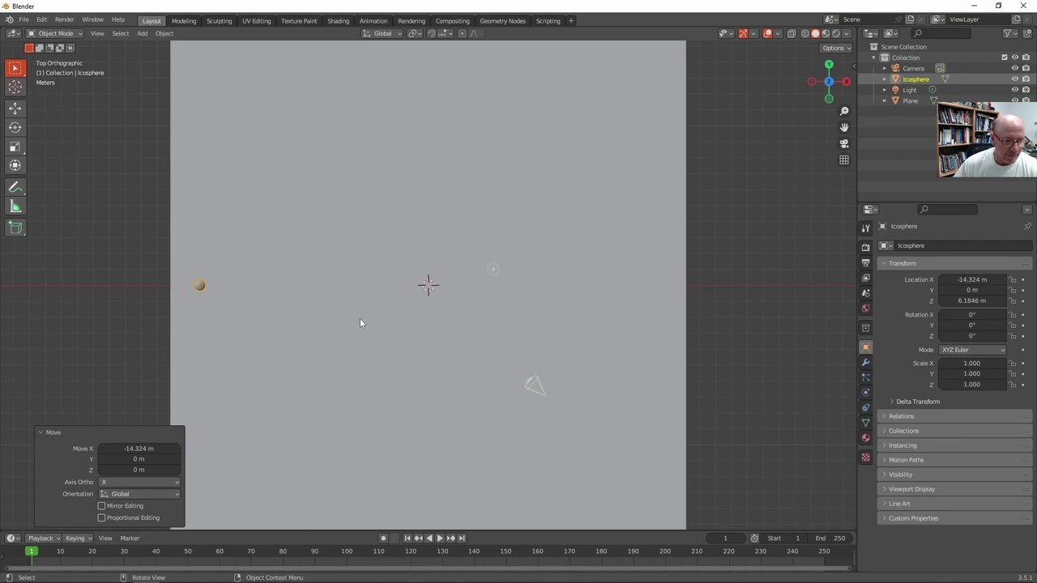
Raise the ico sphere about 2.96 m along the Z axis and insert a Location keyframe for it at frame 1
middle_drag(380, 378, 331, 285)
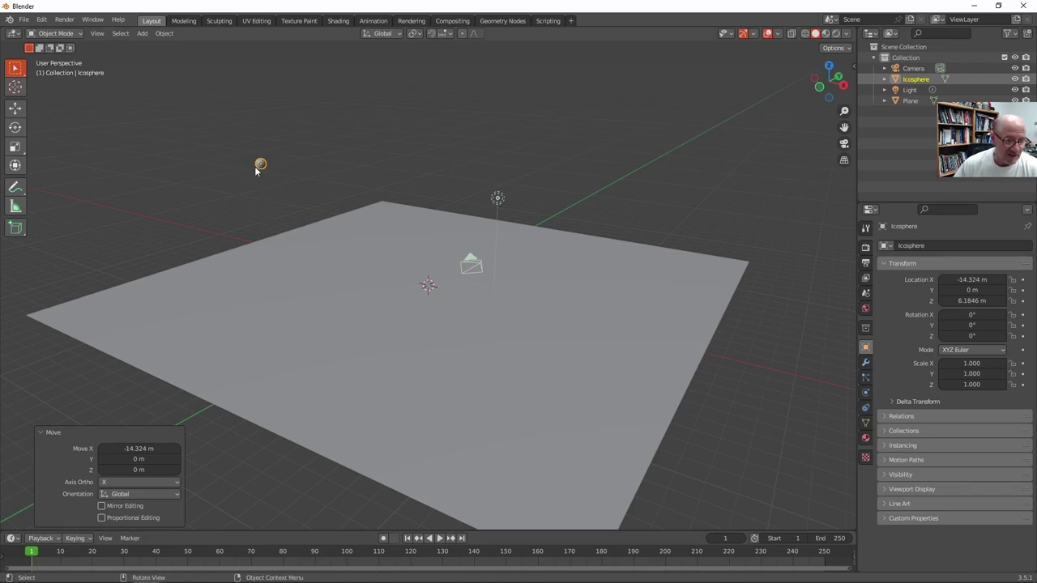
key(g)
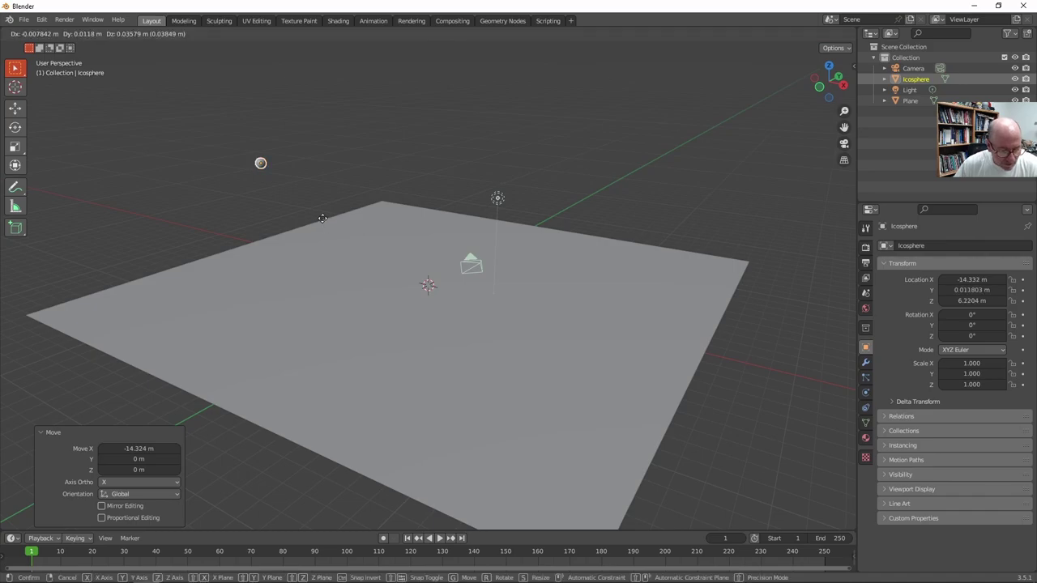
key(z)
click(315, 180)
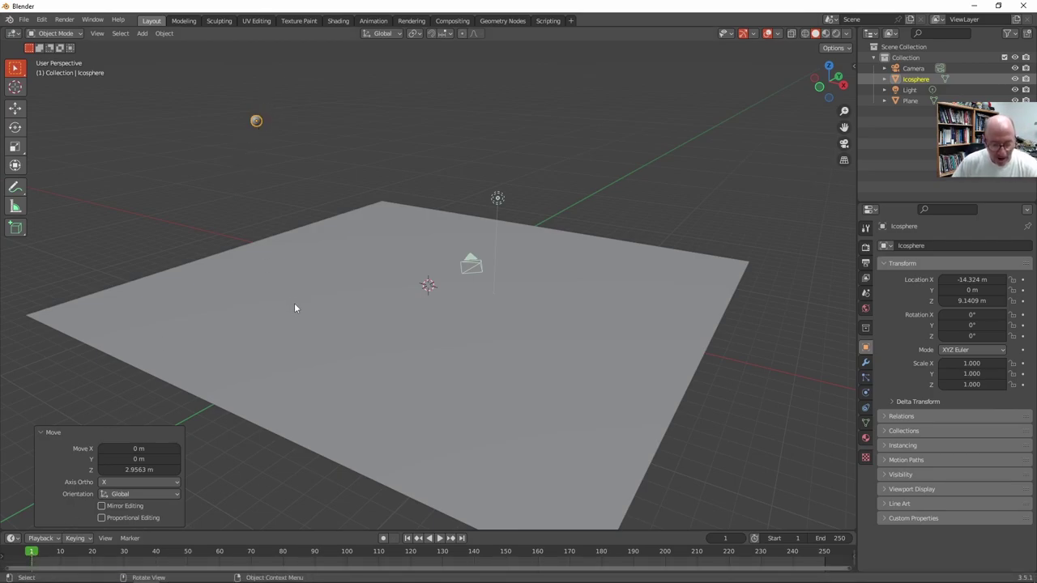
key(i)
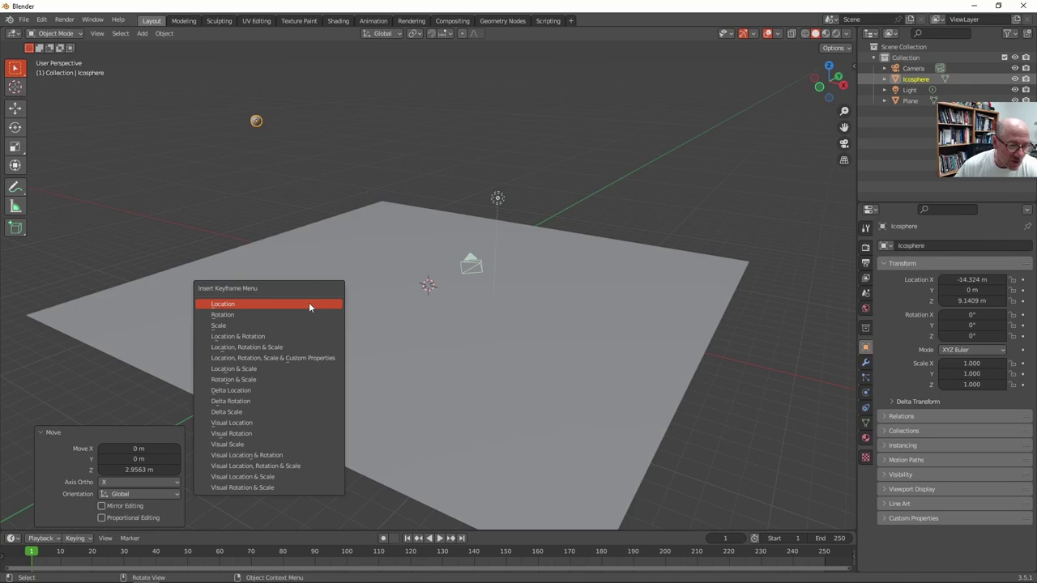
click(224, 305)
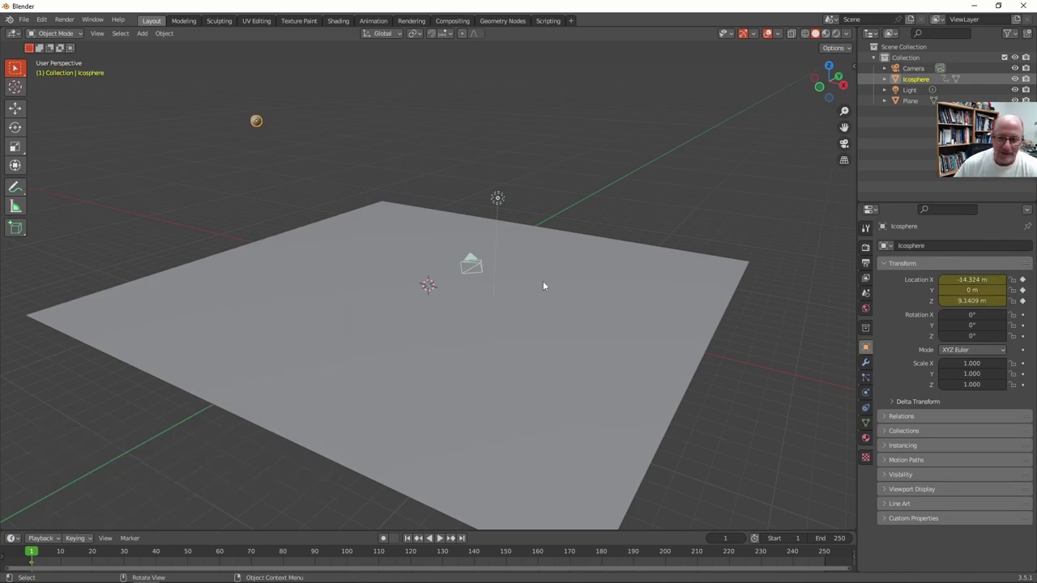
Set the timeline's current frame to 15, with the ico sphere selected
drag(33, 554, 71, 557)
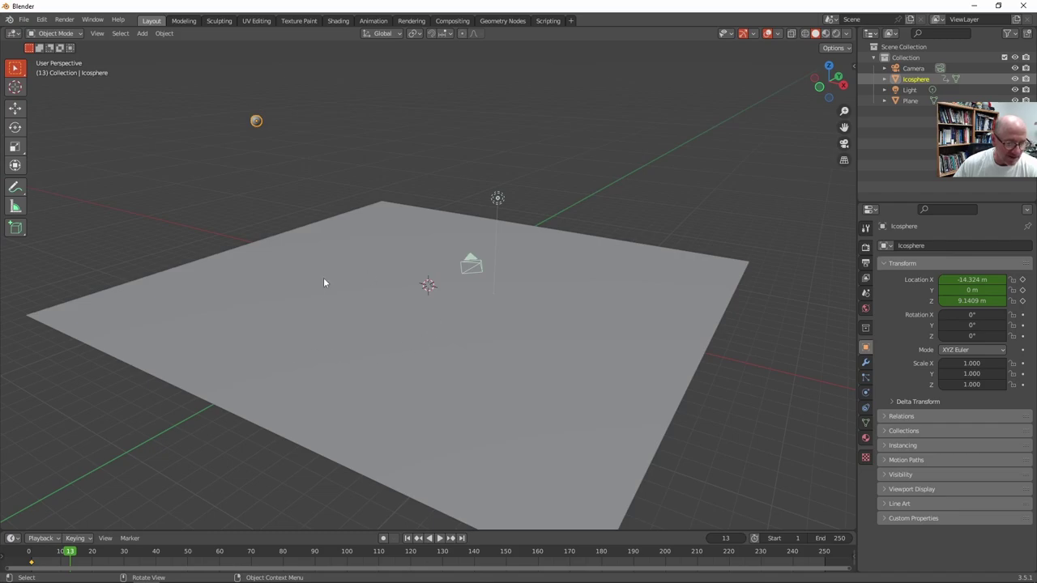
click(114, 435)
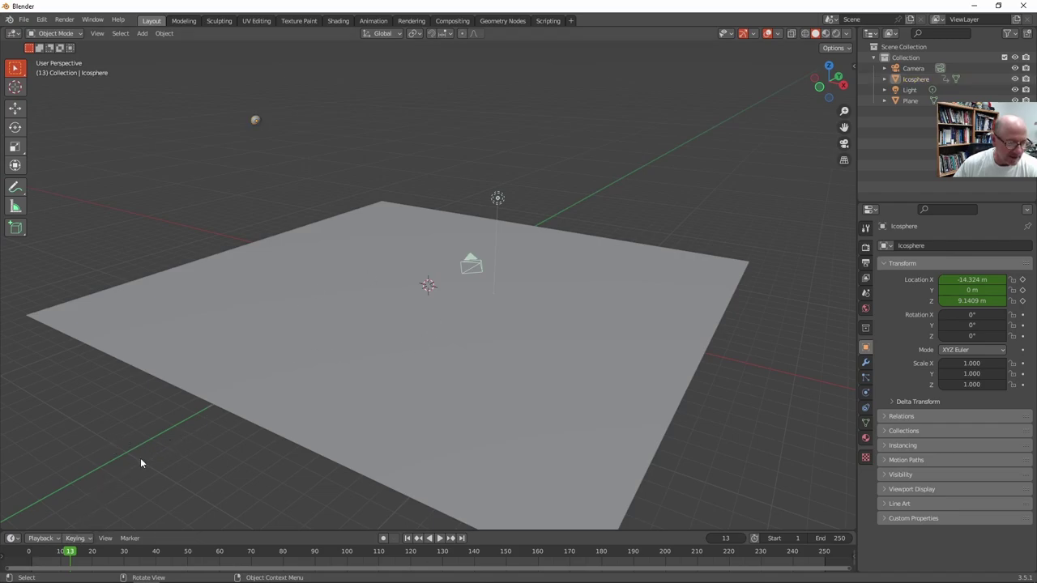
click(288, 370)
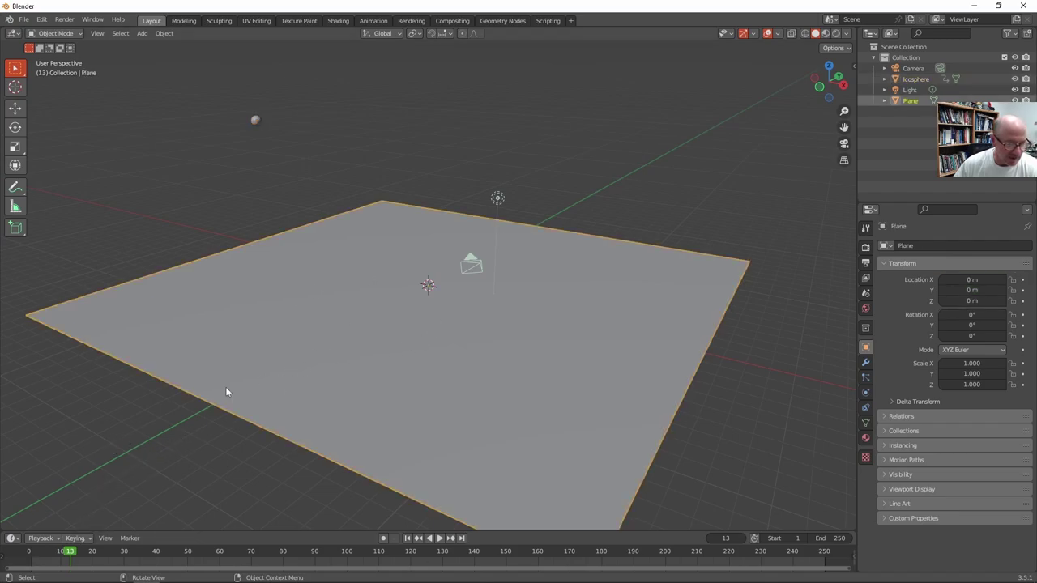
click(255, 120)
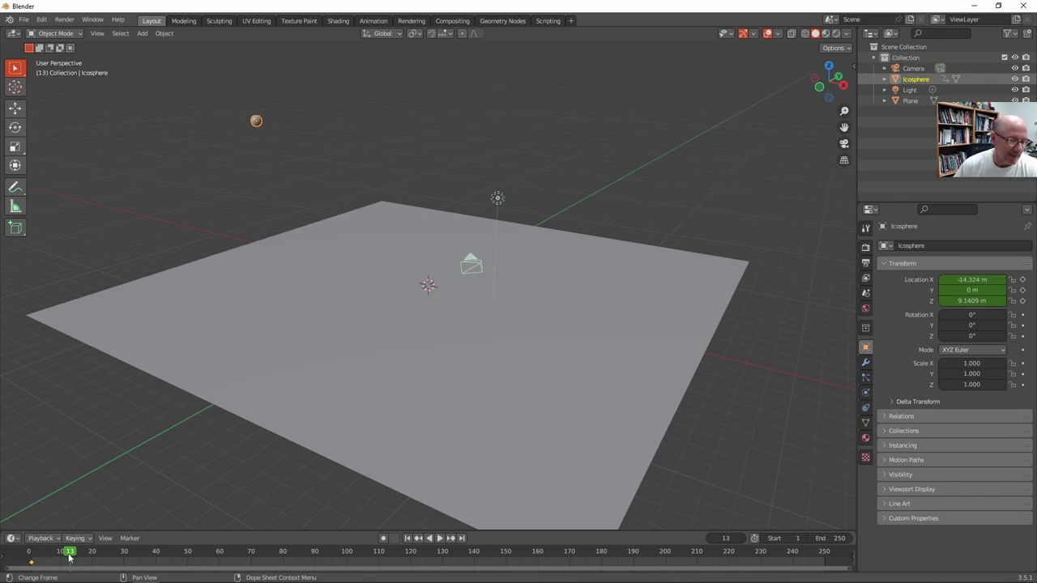
drag(70, 553, 60, 554)
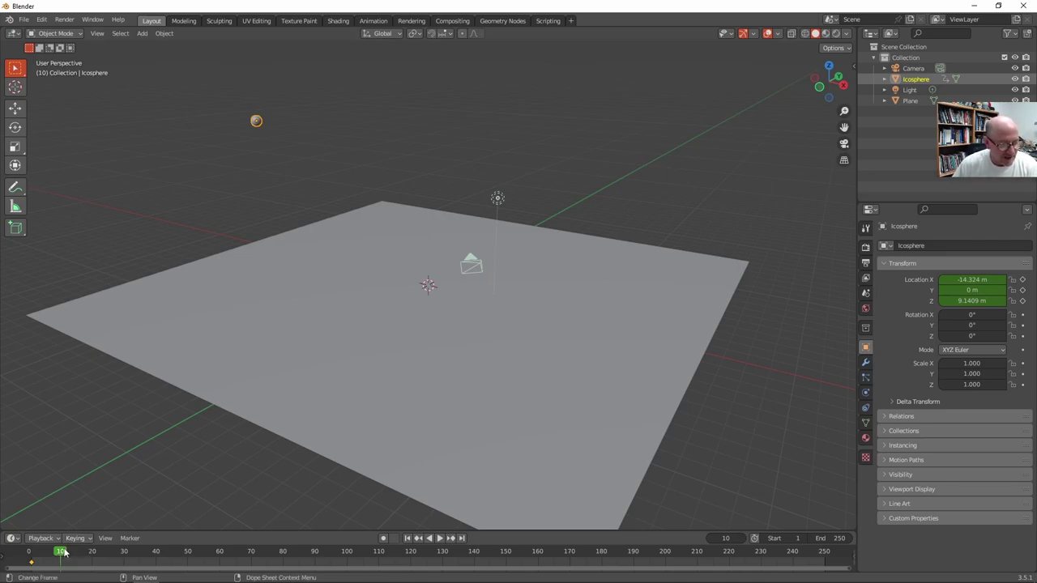
key(space)
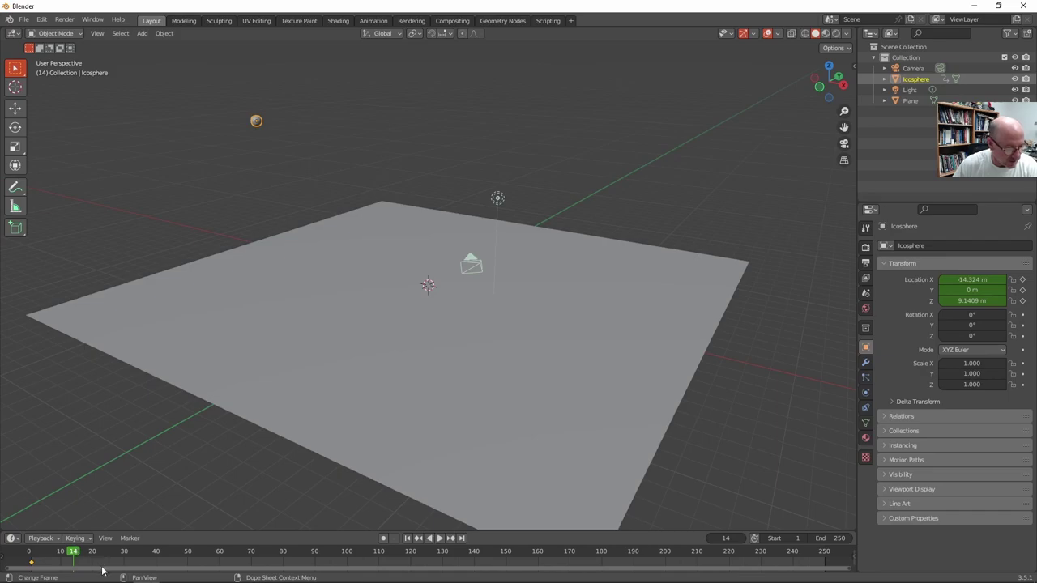
key(space)
click(77, 557)
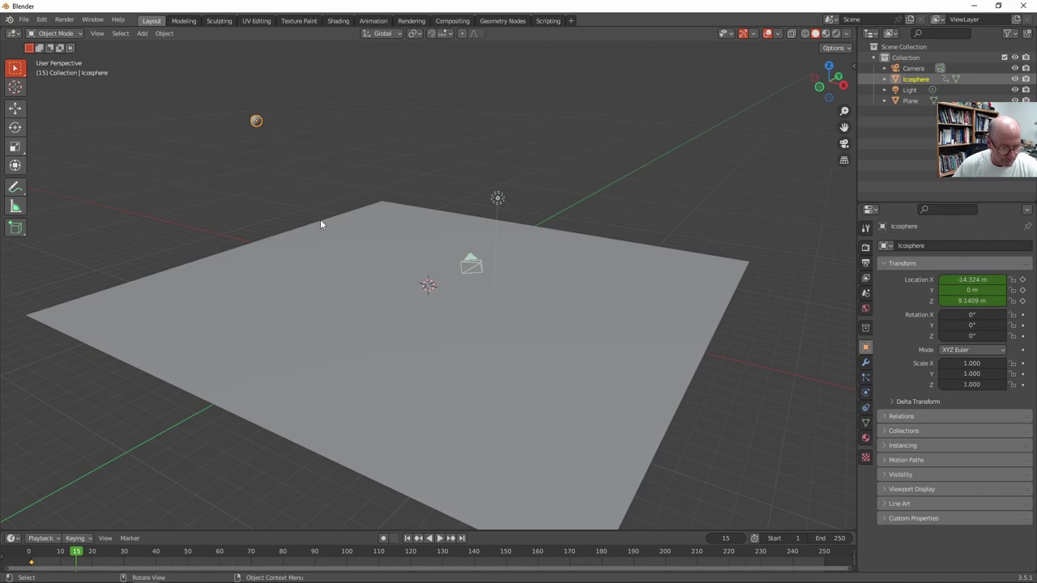
Lower the ico sphere along the Z axis onto the ground plane and set its Z location to 0.37 m
key(g)
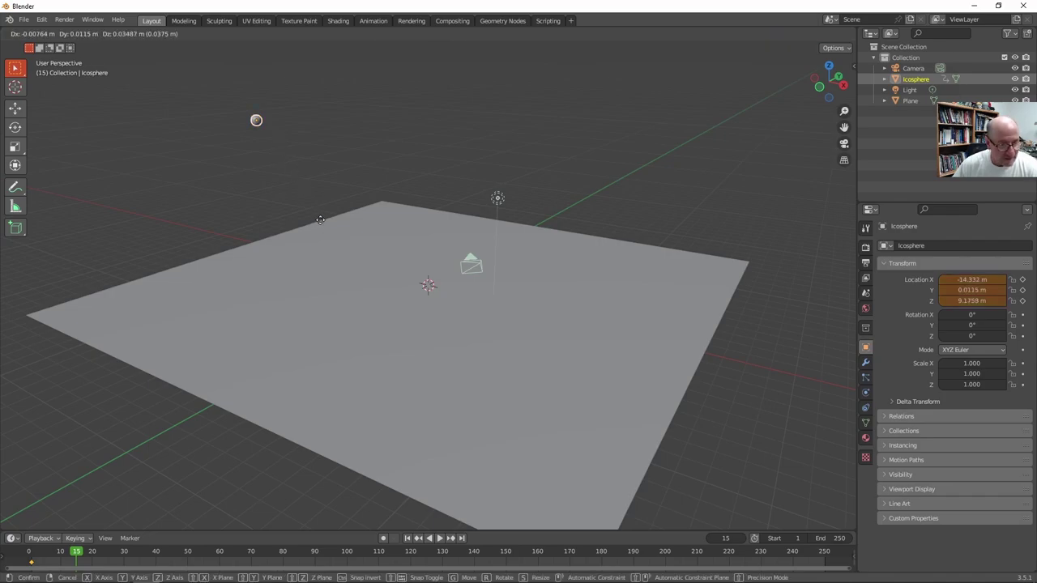
key(z)
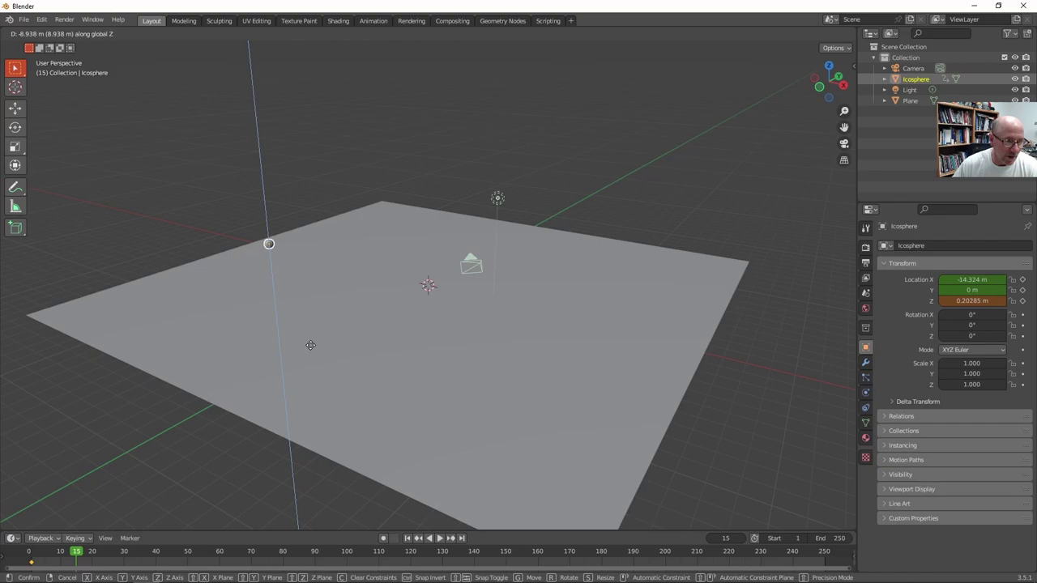
click(310, 345)
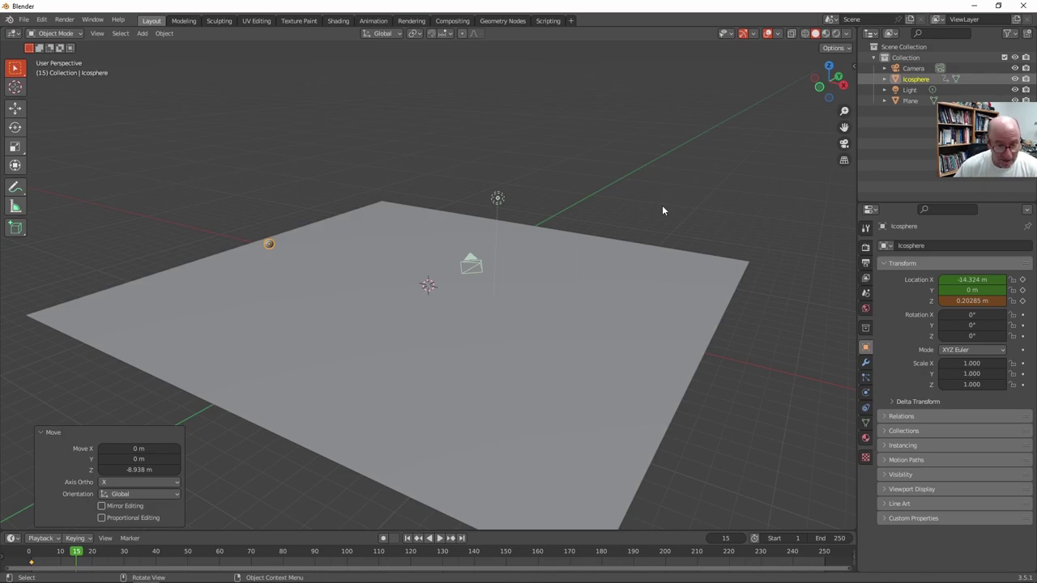
key(n)
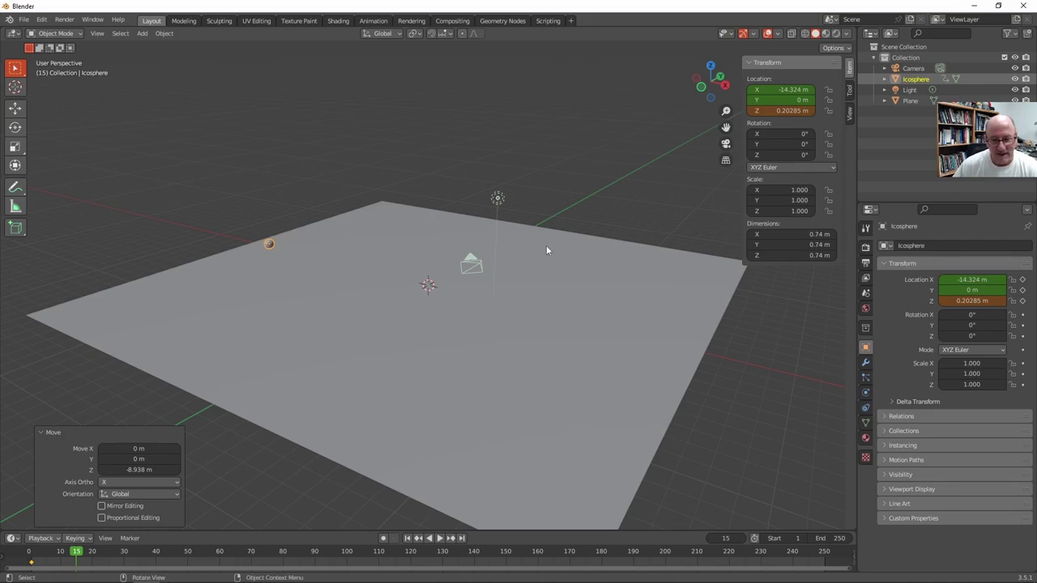
click(786, 111)
text(.37)
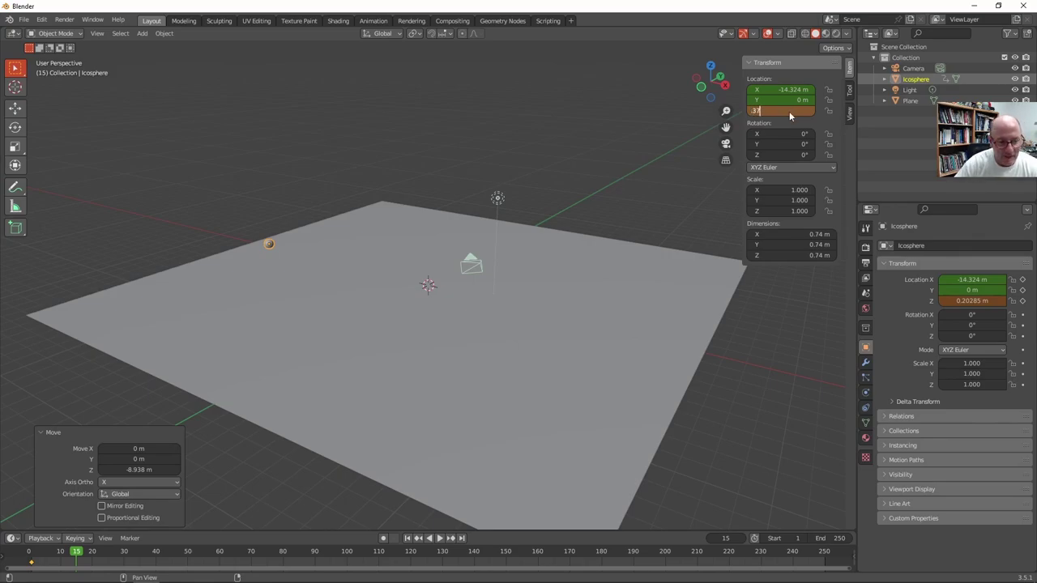
key(Return)
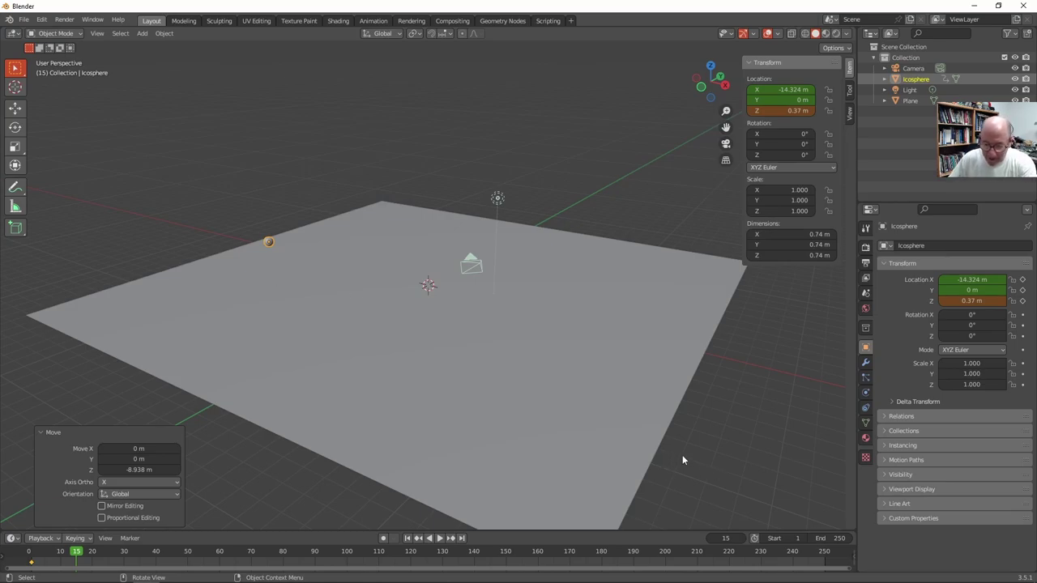
Examine from the front and through the camera how the ico sphere rests on the ground plane
key(KP_1)
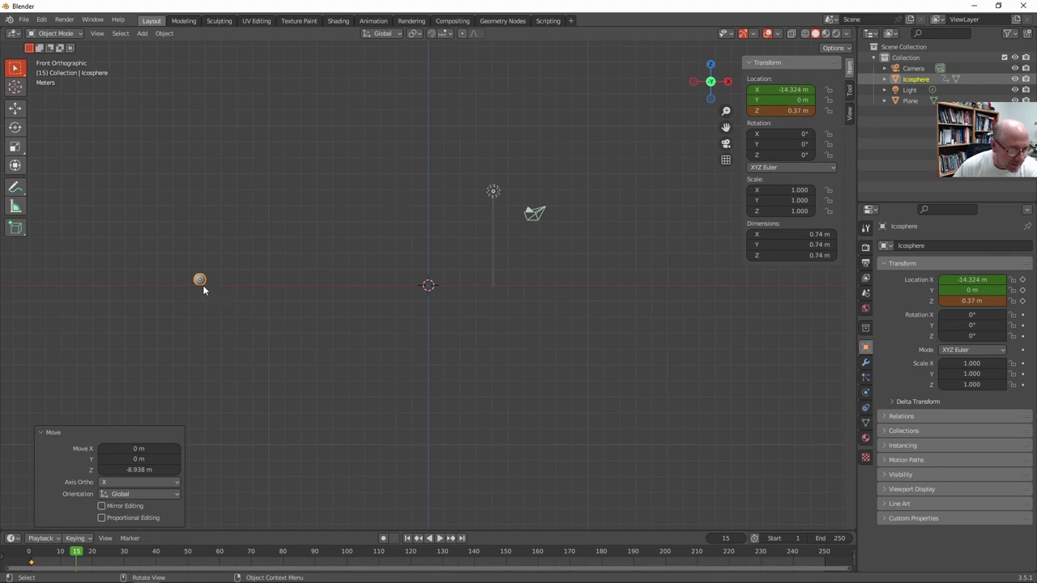
middle_drag(201, 283, 140, 286)
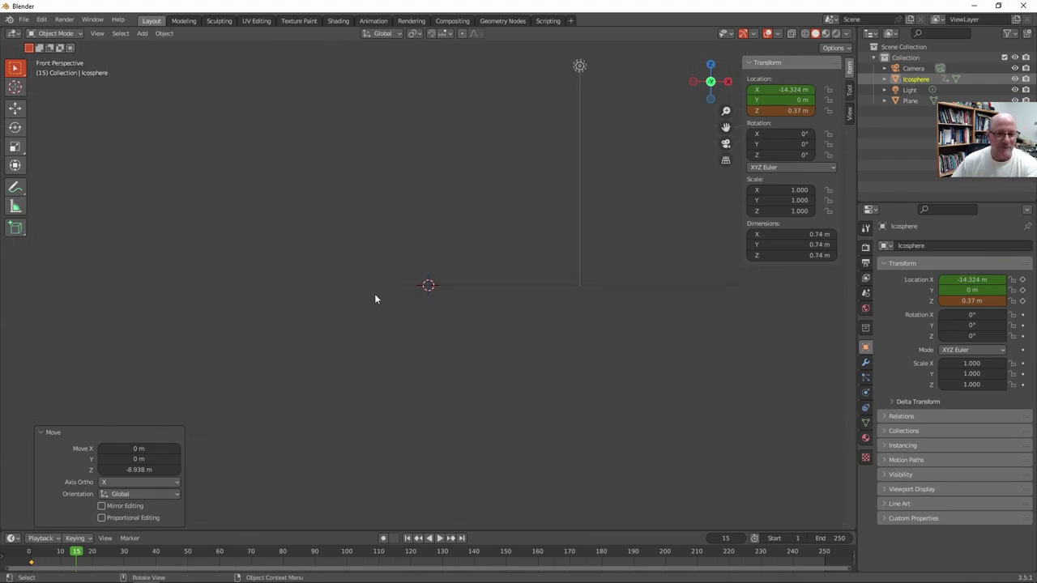
scroll(397, 304, down, 5)
scroll(299, 293, up, 2)
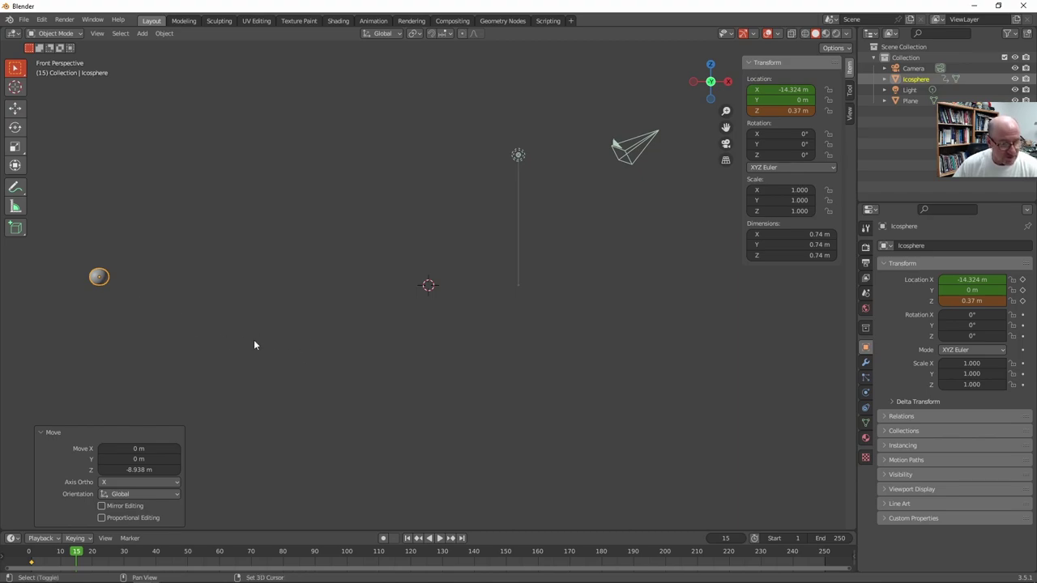
shift+middle_drag(86, 322, 452, 323)
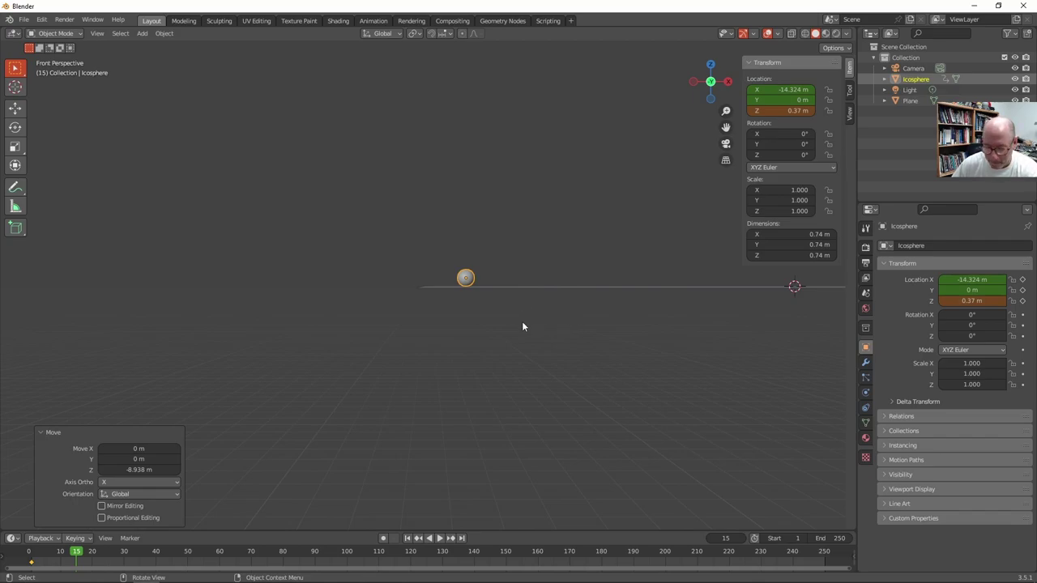
key(KP_0)
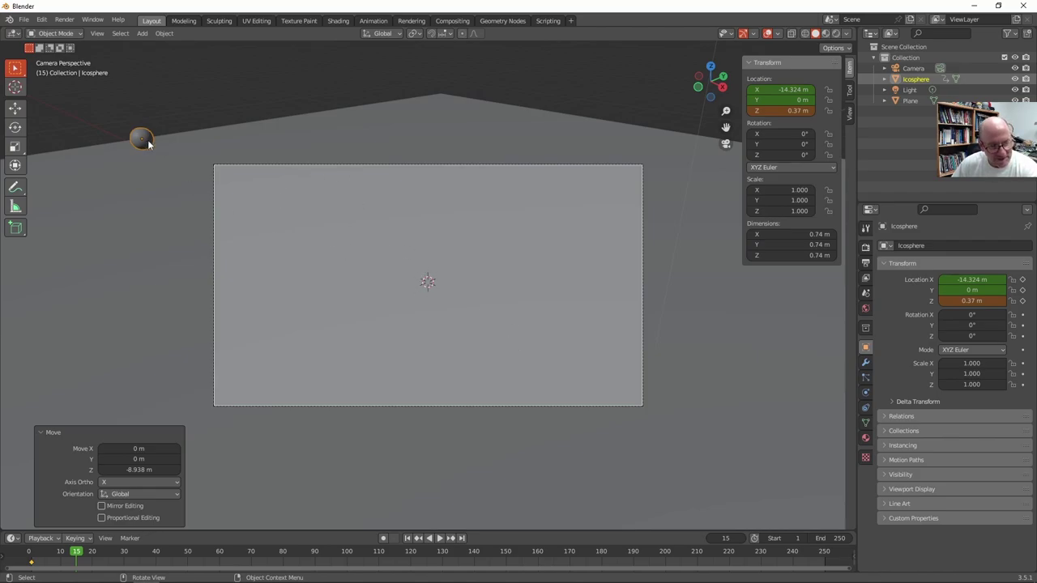
middle_drag(368, 212, 368, 212)
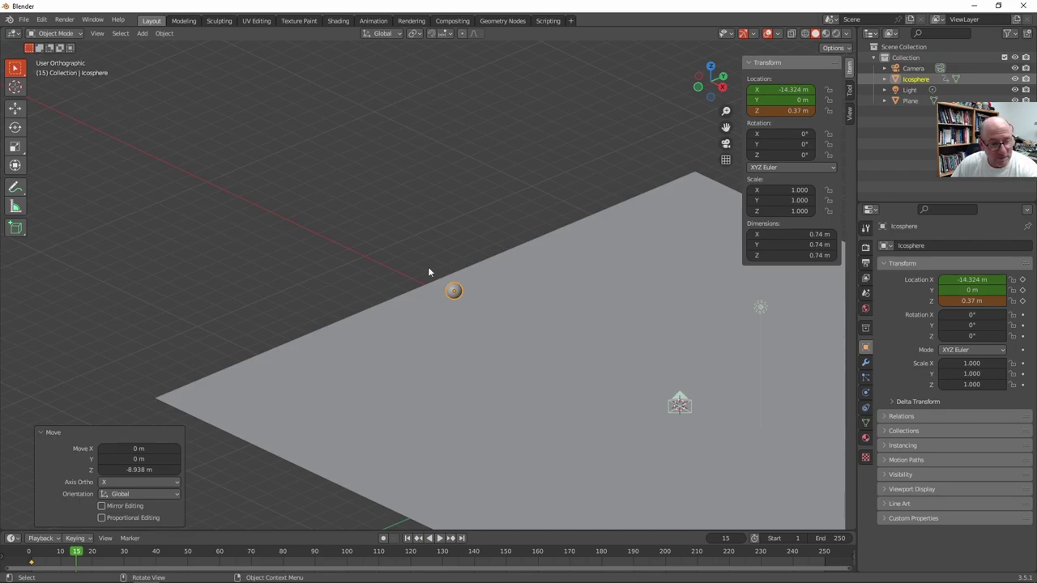
key(KP_1)
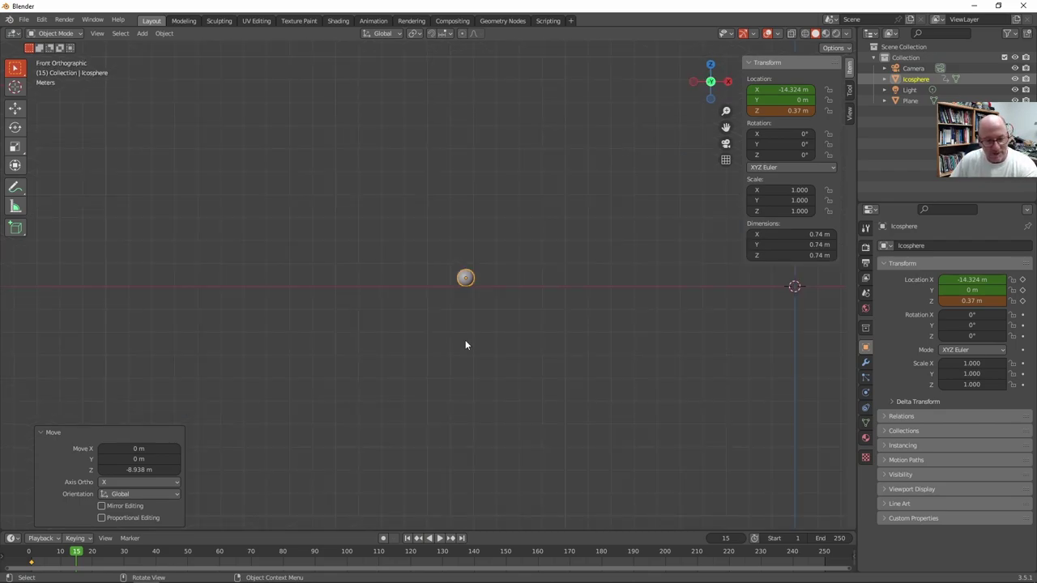
shift+middle_drag(493, 305, 361, 336)
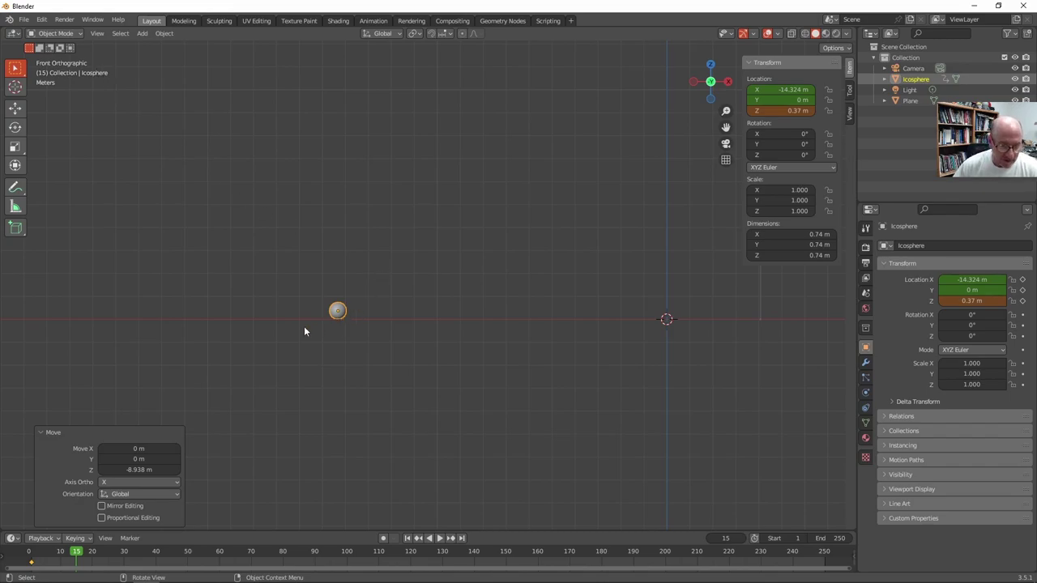
scroll(312, 320, up, 6)
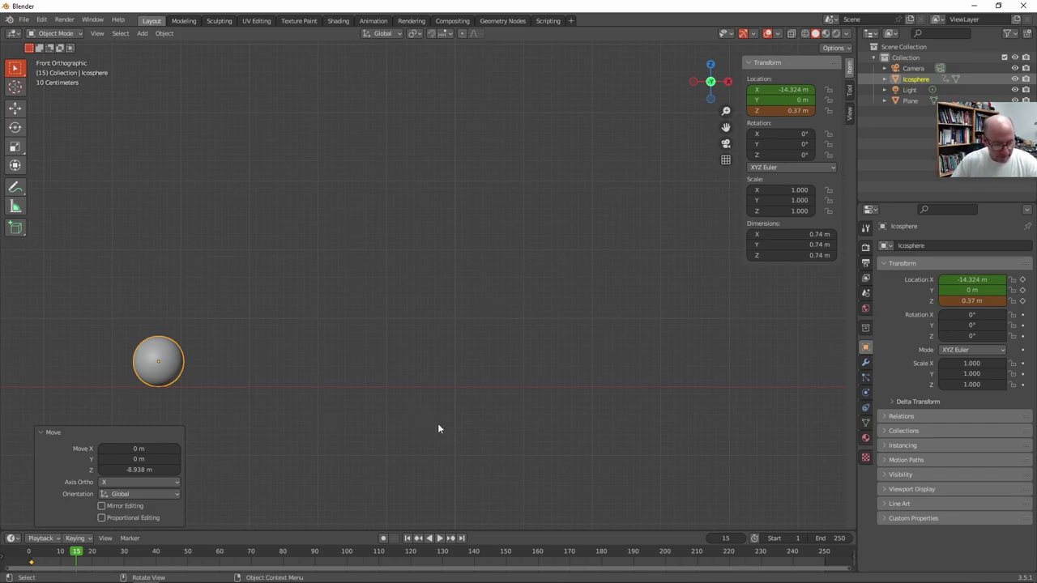
Move the ico sphere about 7.34 m along the X axis and insert a Location keyframe for it at frame 15
middle_drag(492, 402, 445, 411)
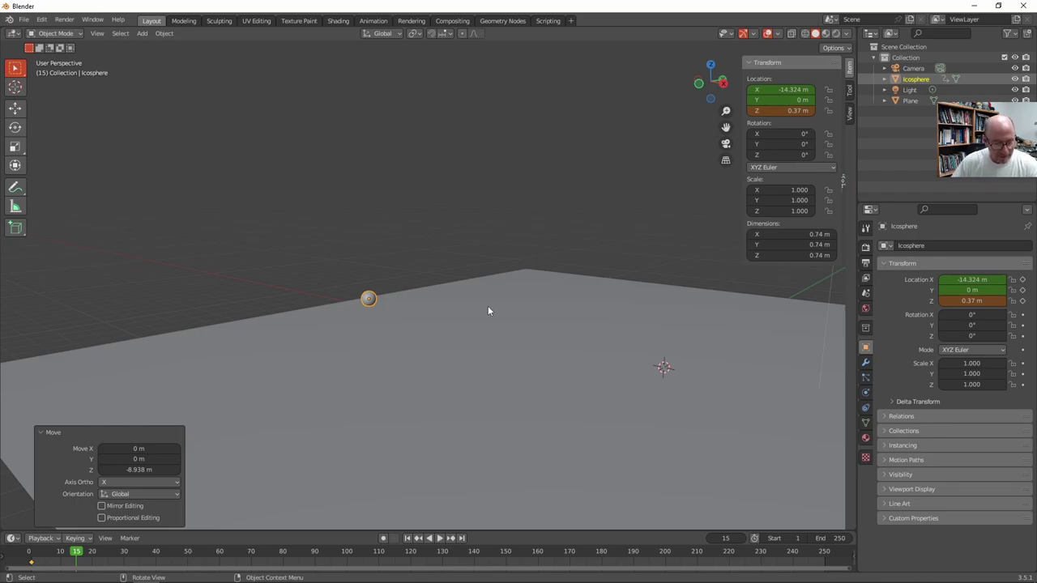
key(g)
key(x)
click(622, 423)
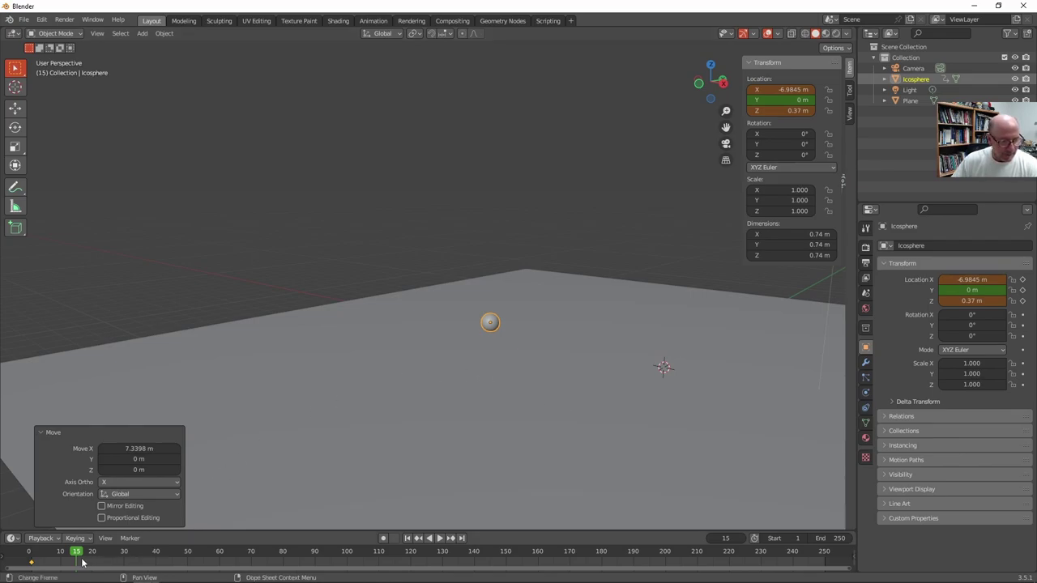
key(i)
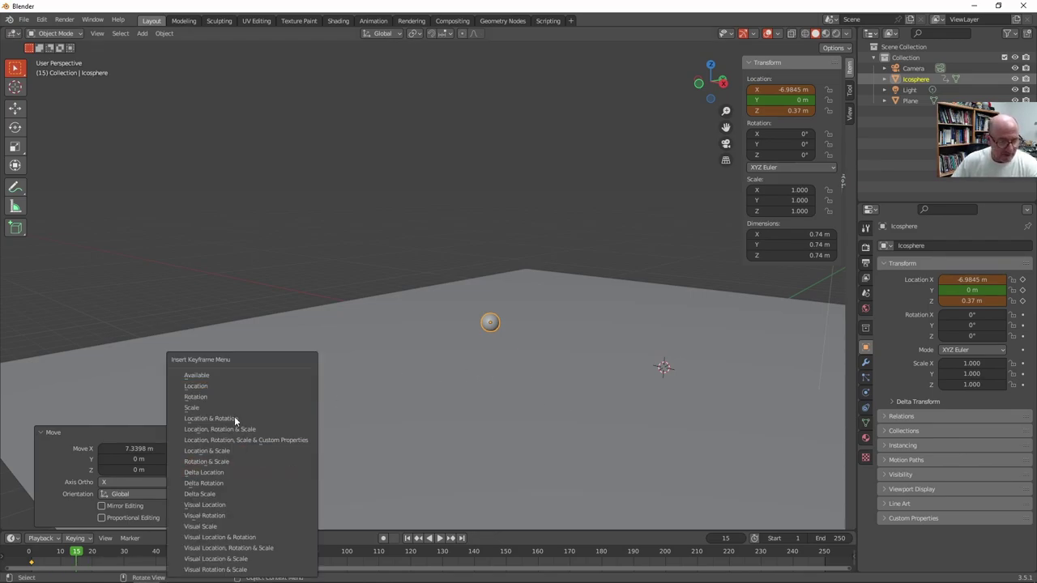
click(211, 385)
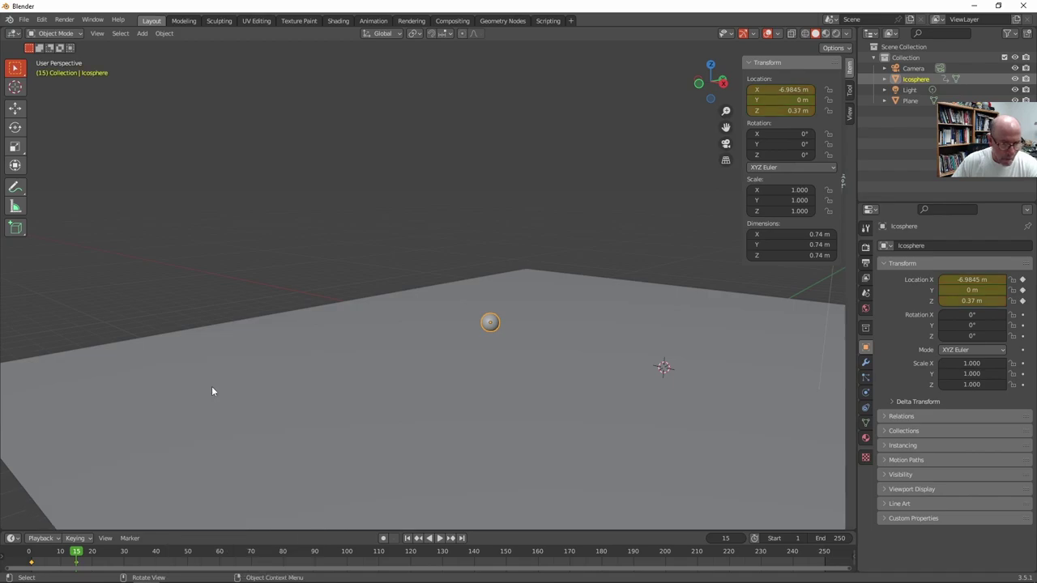
At frame 30, move the ico sphere about 4.99 m along X and 5.43 m up in front view, and insert a Location keyframe
drag(76, 553, 124, 554)
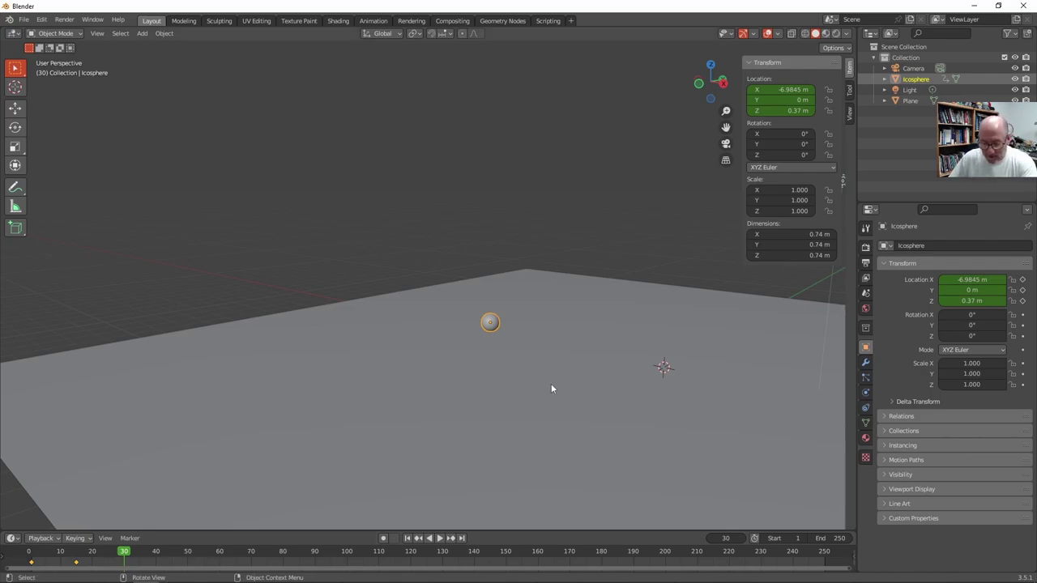
key(KP_1)
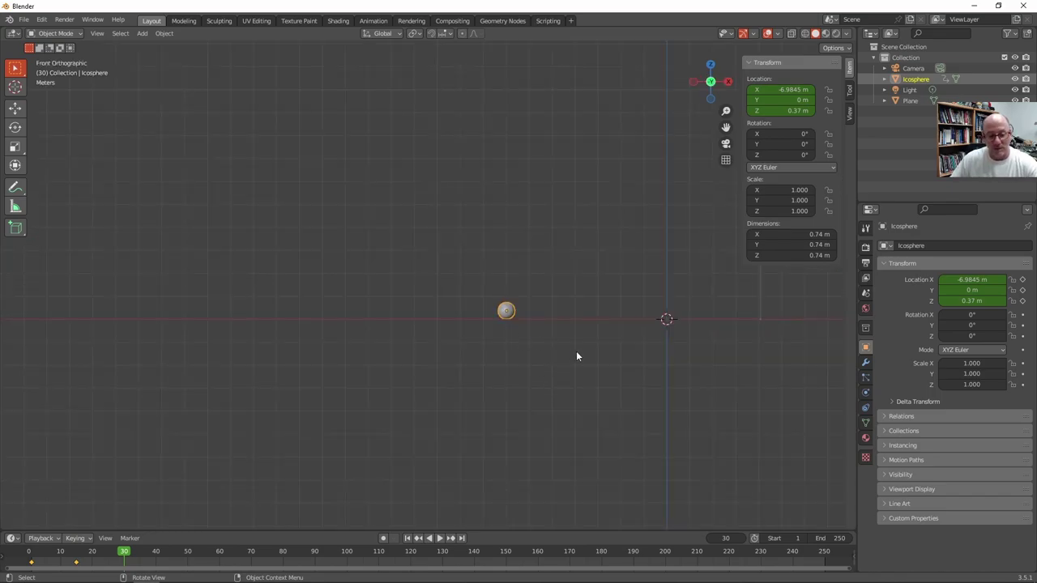
shift+middle_drag(573, 357, 289, 472)
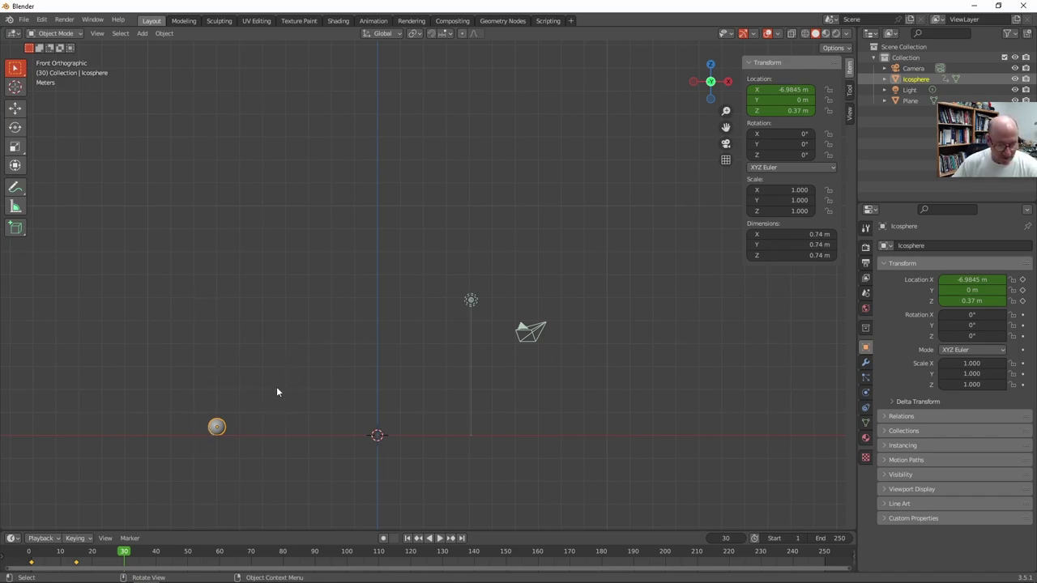
key(g)
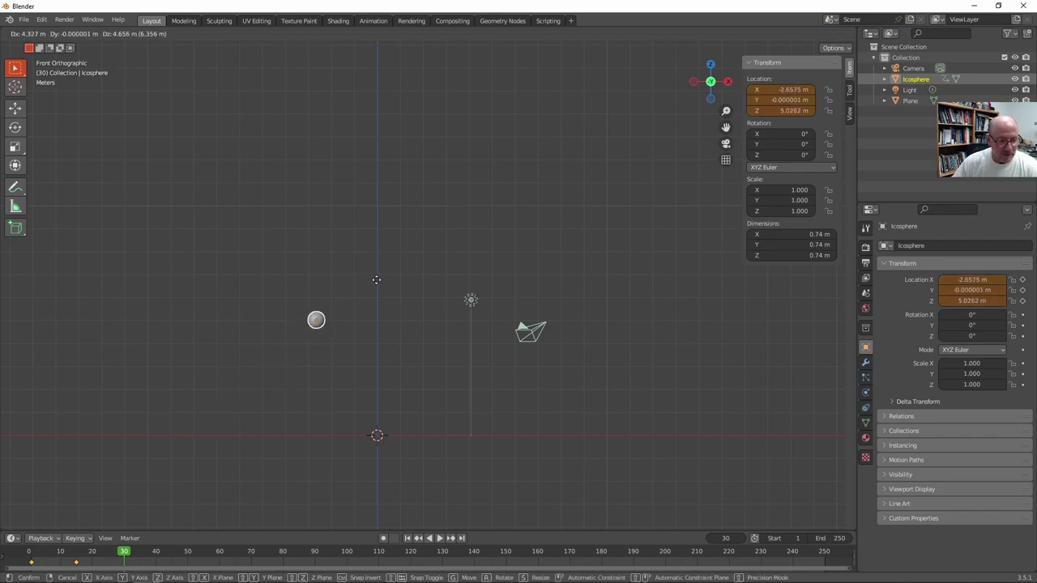
click(390, 268)
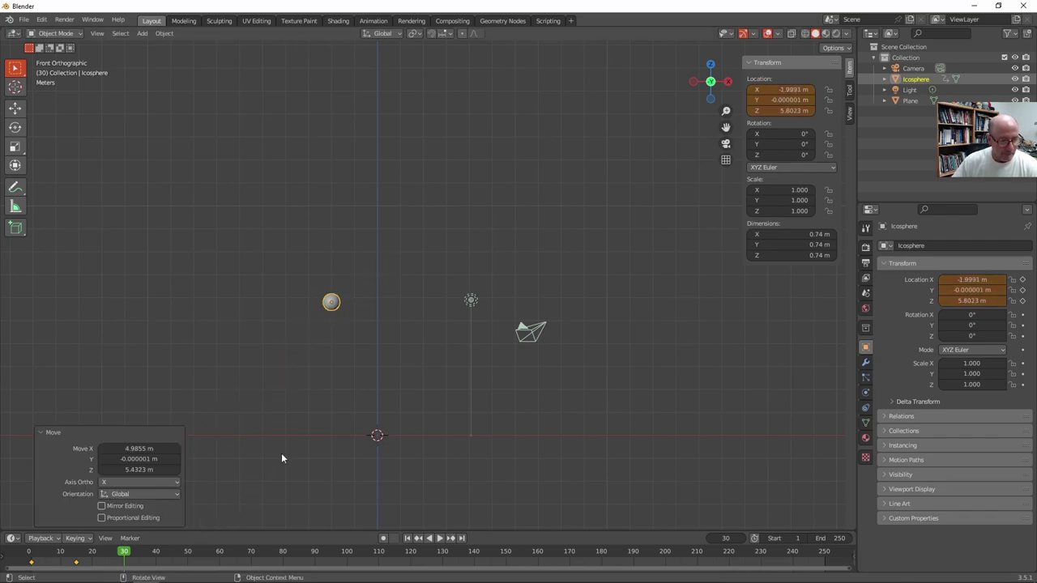
key(i)
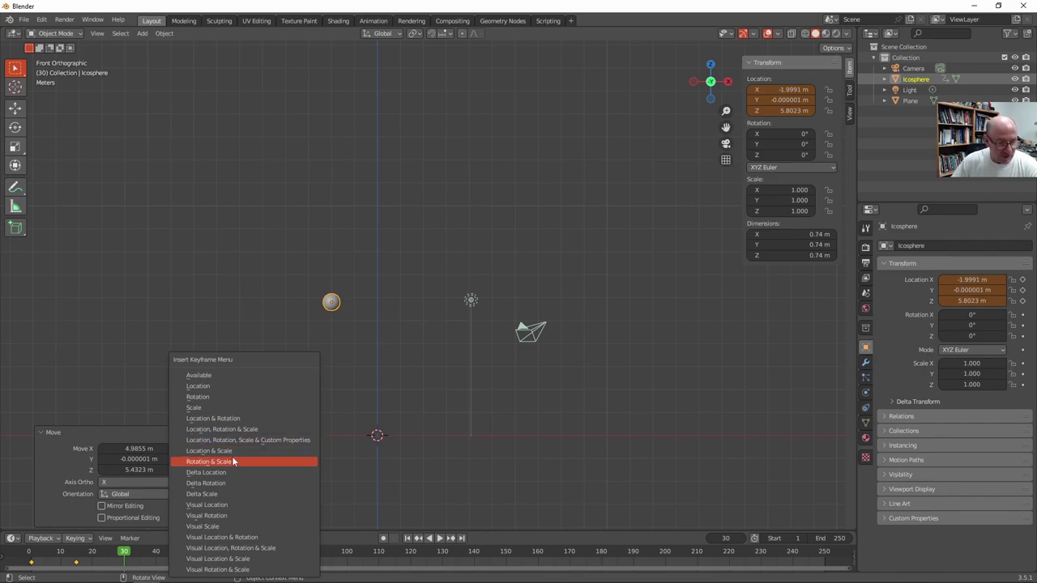
click(215, 386)
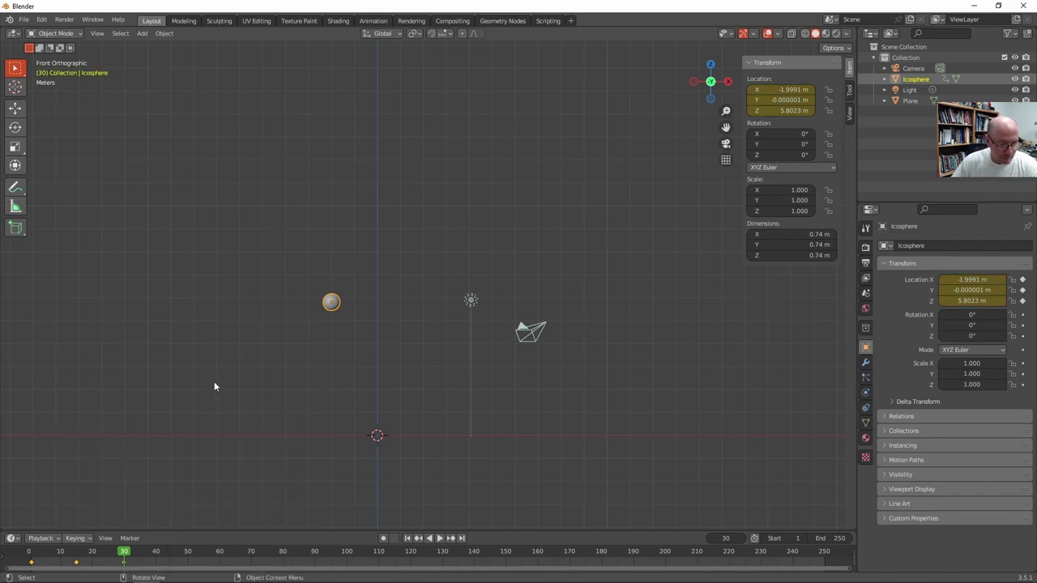
At frame 45, move the ico sphere about 4.33 m along X and 5.36 m down toward the ground
drag(124, 554, 172, 554)
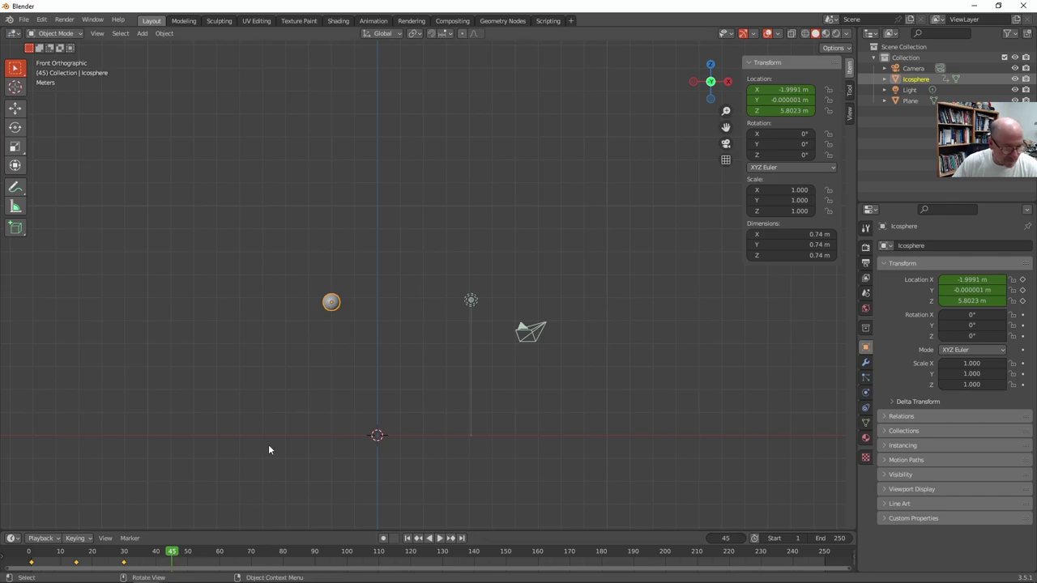
key(g)
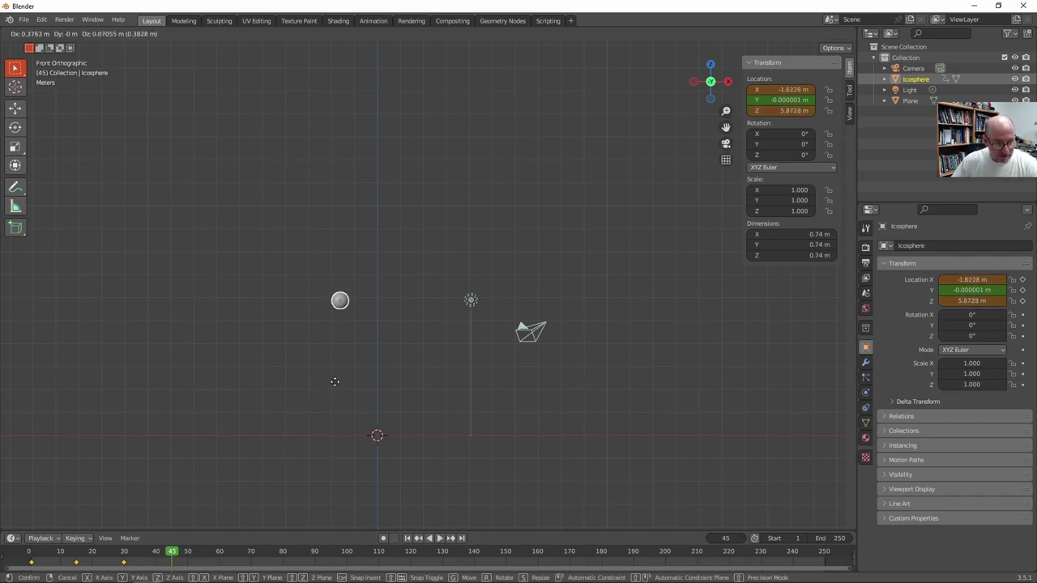
click(419, 505)
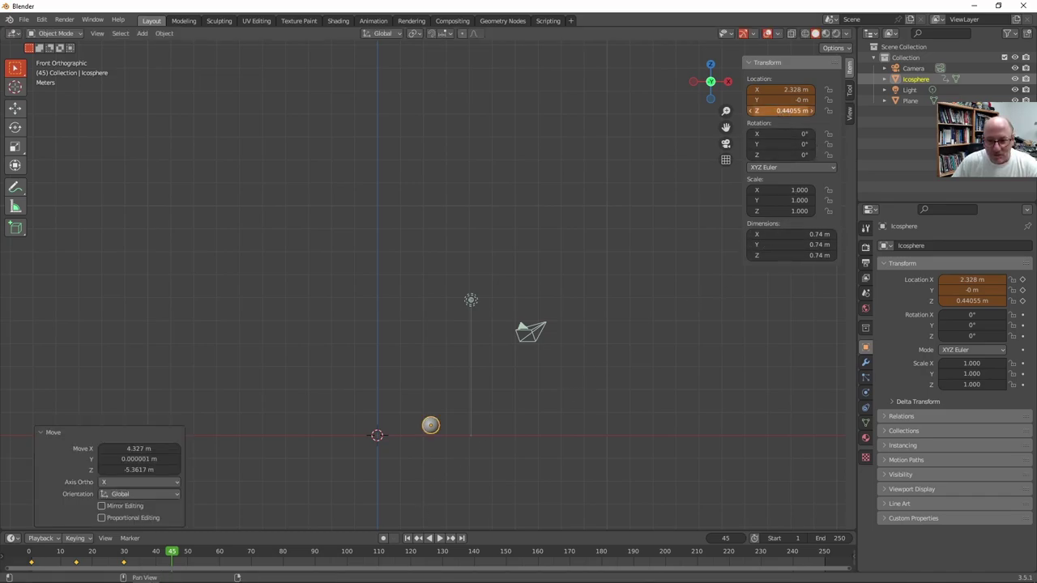
Set the ico sphere's Z location to 0.37 m and insert a Location keyframe at frame 45
click(788, 110)
key(ctrl+v)
key(Return)
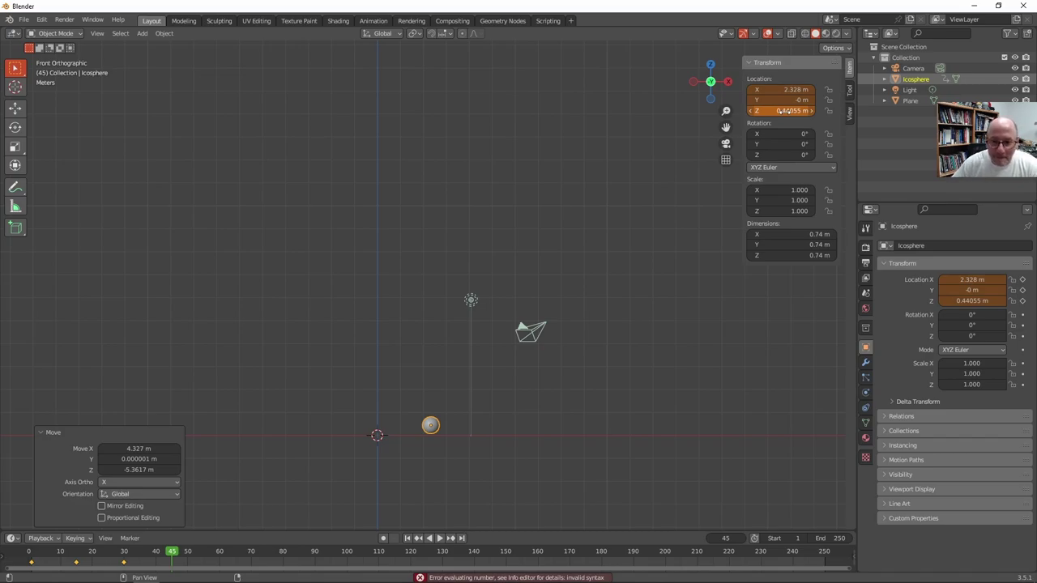
click(787, 110)
key(ctrl+a)
text(0.37)
key(Return)
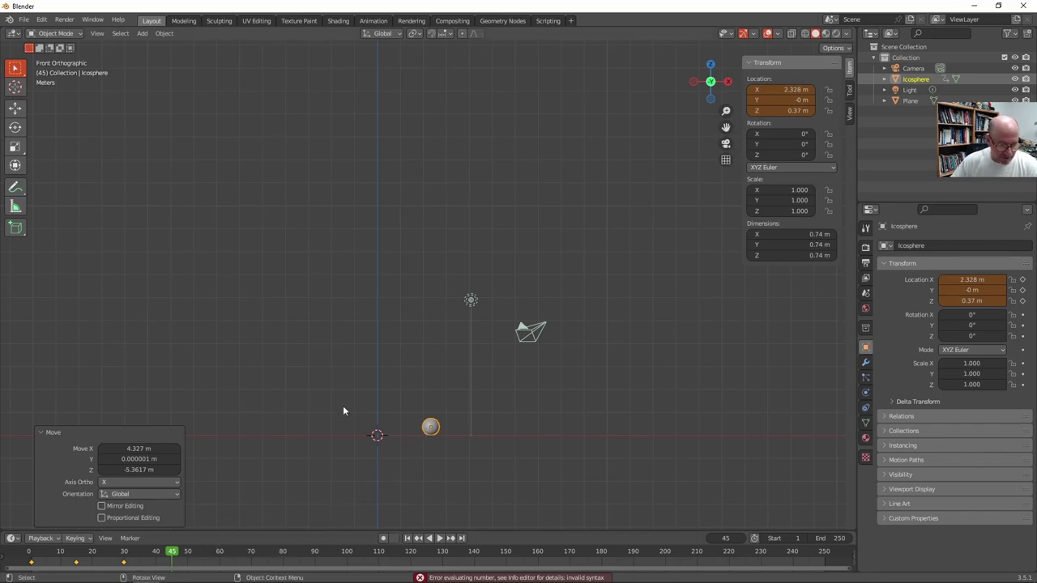
key(i)
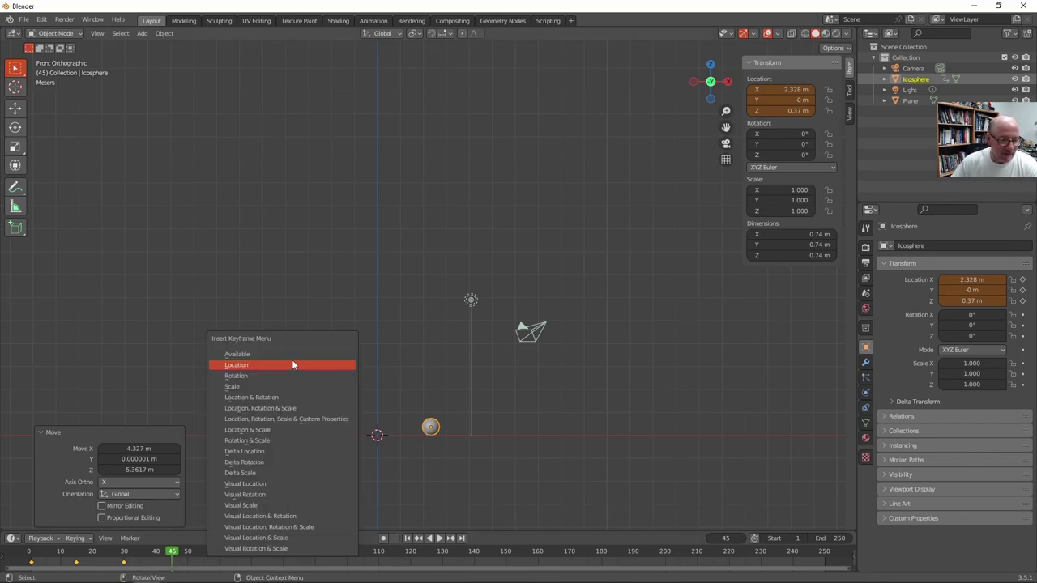
click(291, 365)
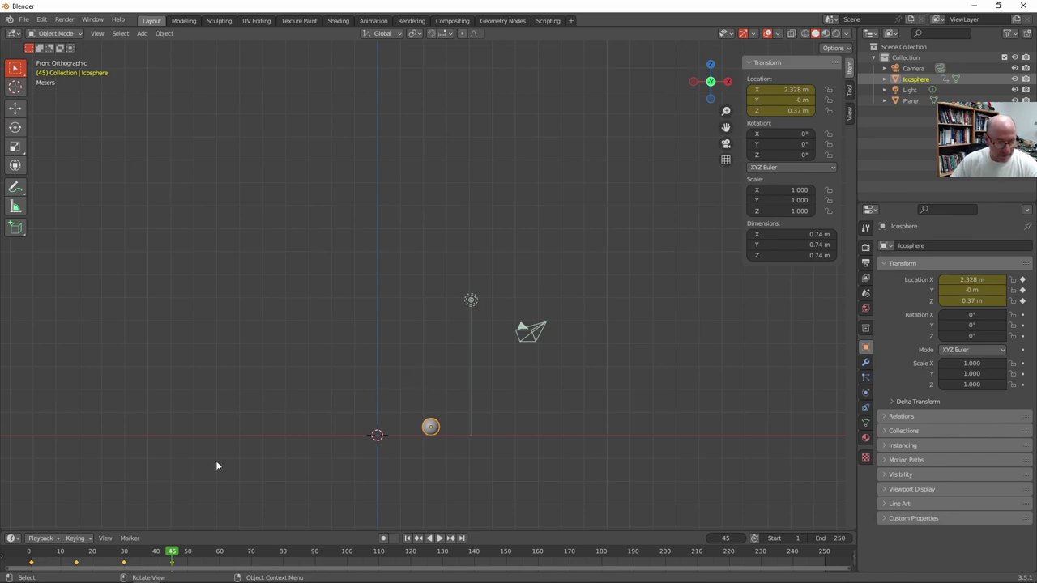
At frame 60, move the ico sphere about 2.85 m along X and 3.48 m up, and insert a Location keyframe
drag(170, 553, 220, 555)
key(g)
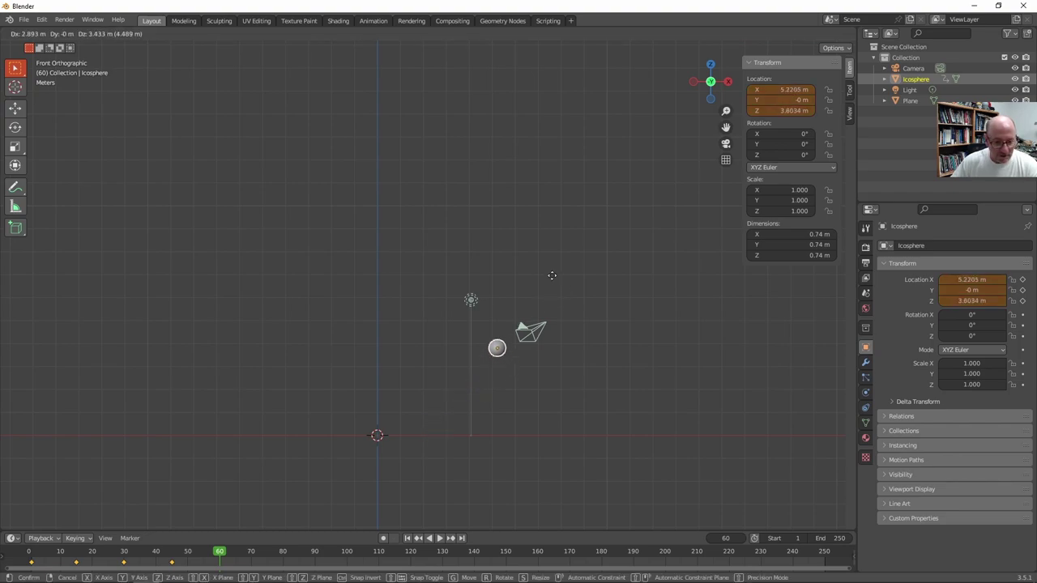
click(552, 275)
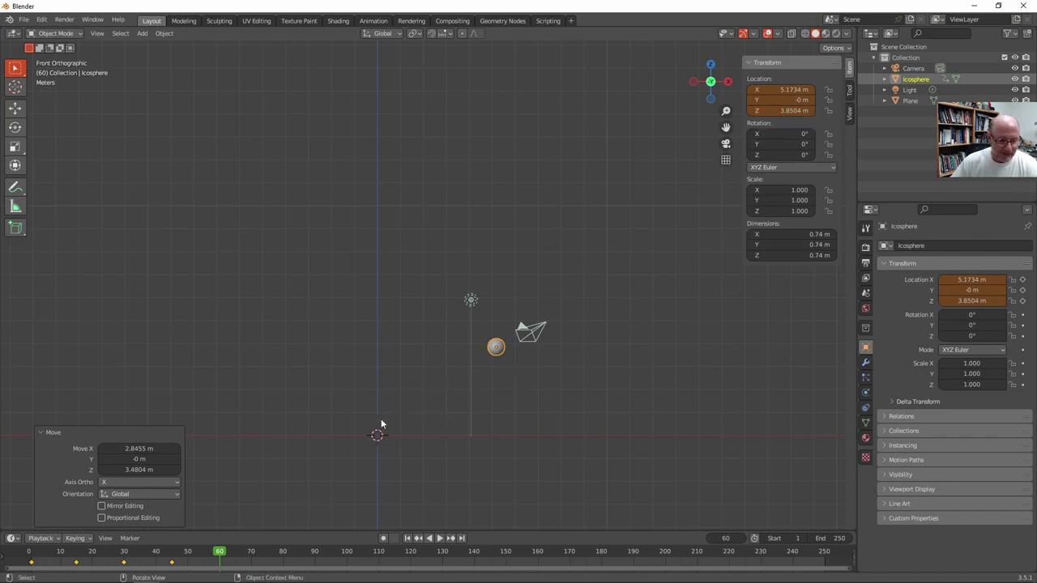
key(i)
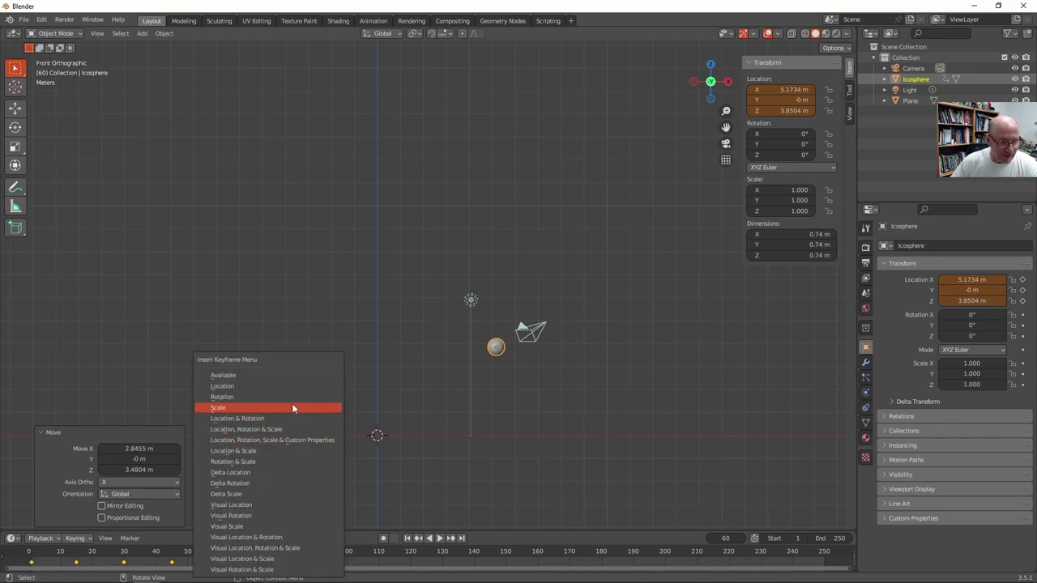
click(282, 384)
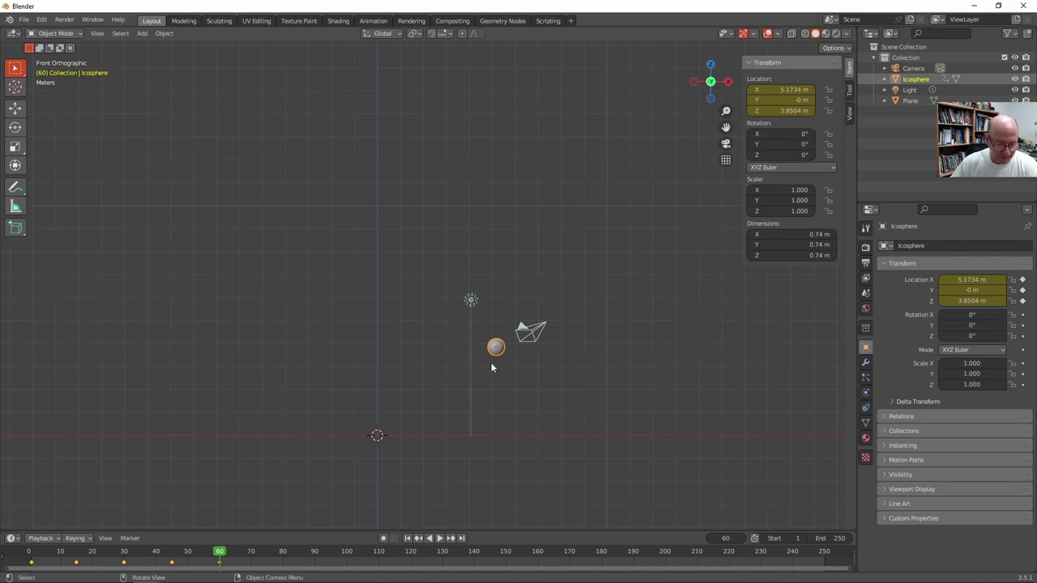
At frame 75, move the ico sphere about 2.85 m along X and 3.48 m down to the ground
drag(227, 550, 268, 554)
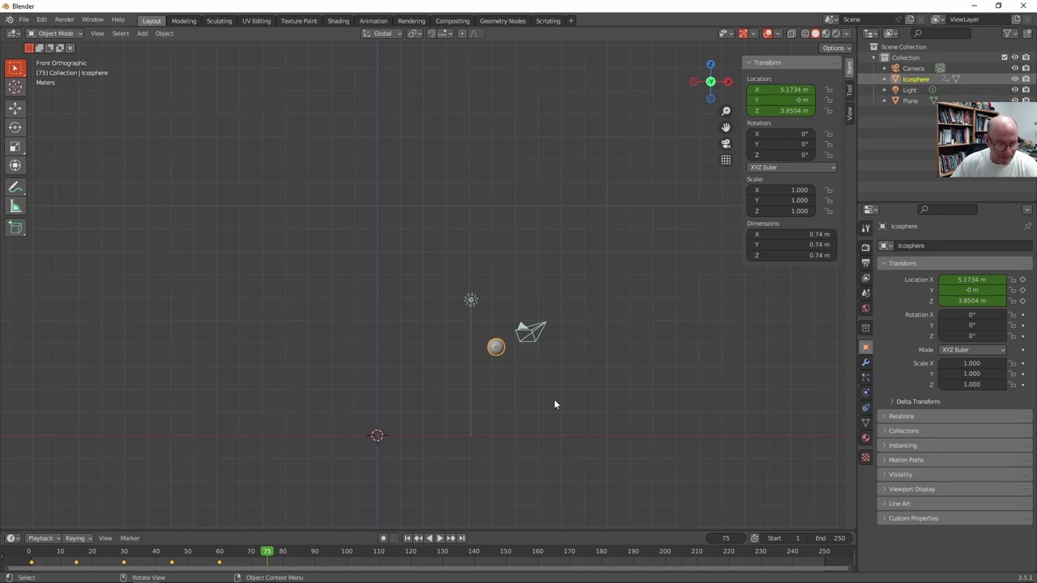
key(g)
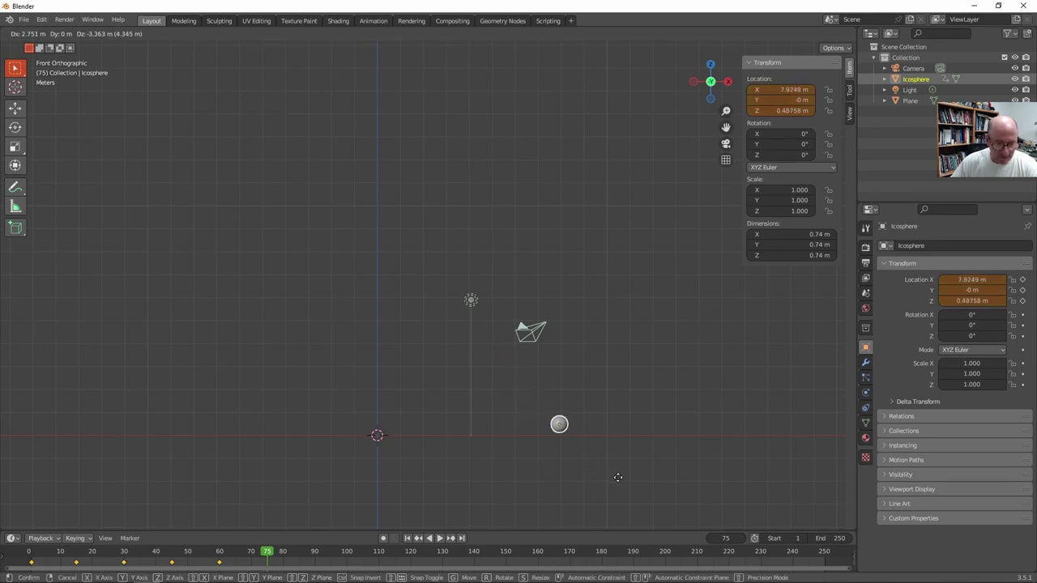
click(619, 479)
Set the ico sphere's Z location to 0.37 m and insert a Location keyframe at frame 75
click(792, 110)
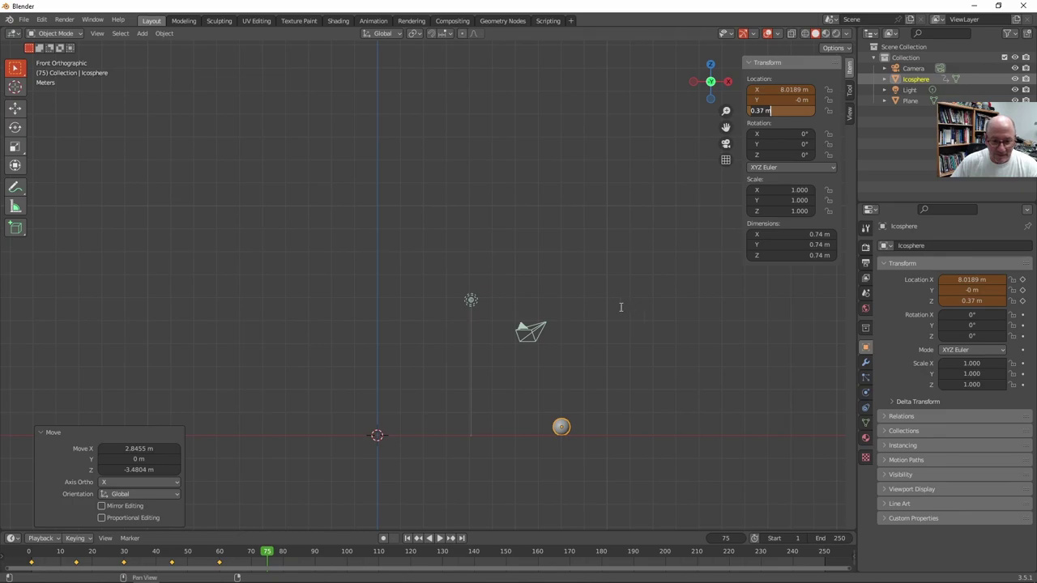
key(Return)
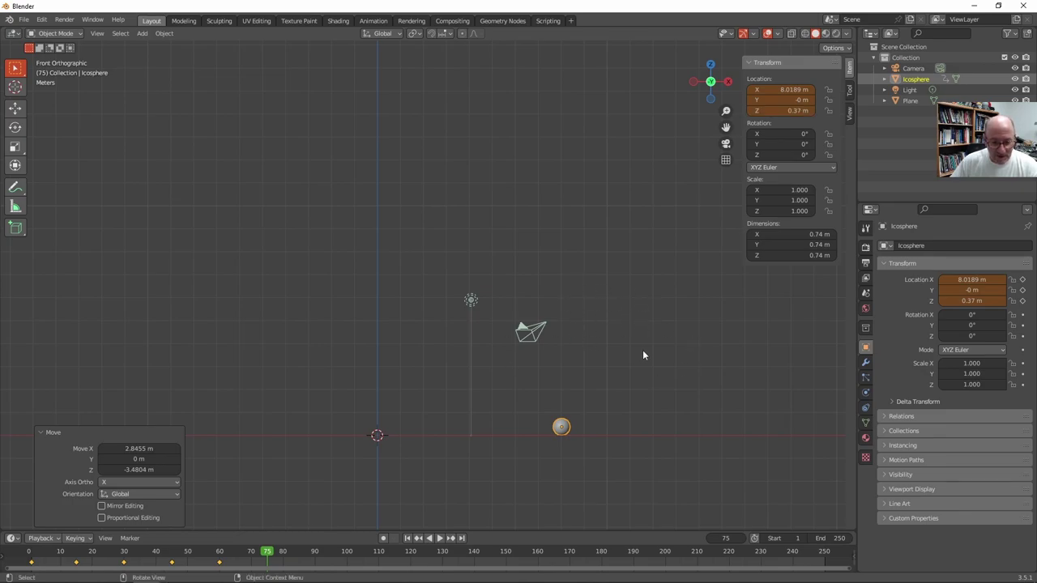
shift+middle_drag(619, 363, 465, 375)
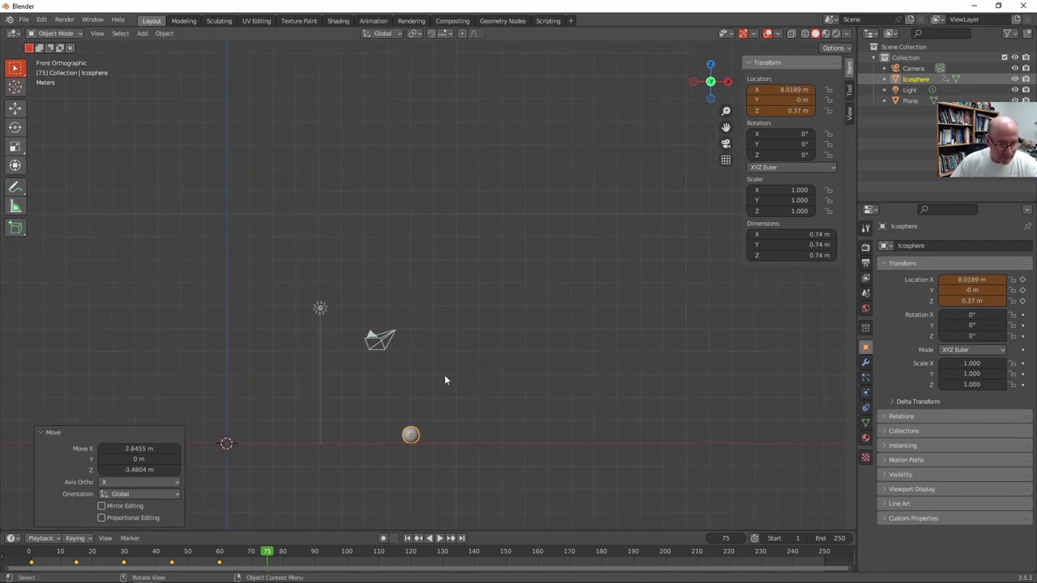
key(k)
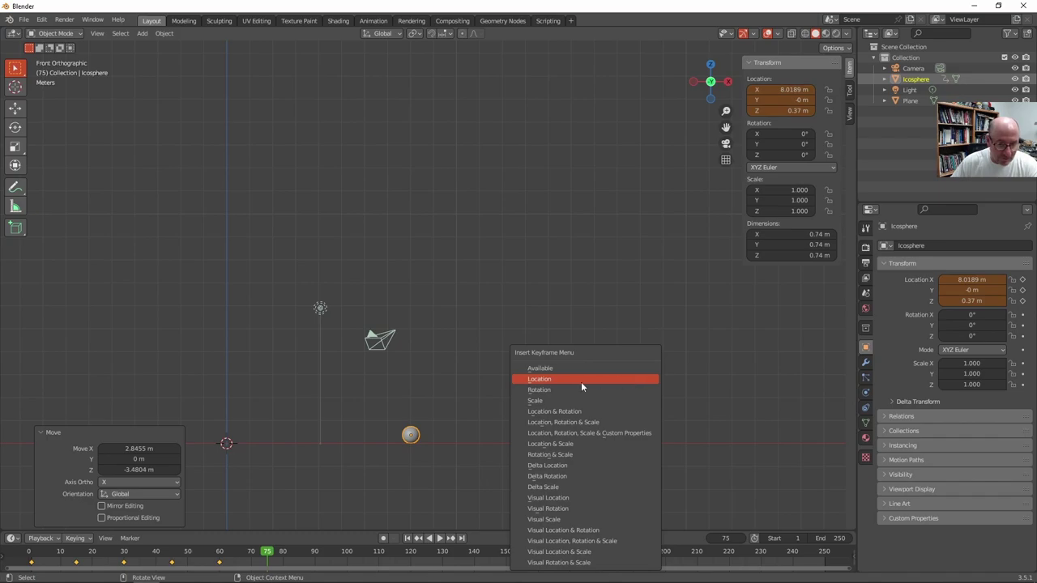
click(562, 379)
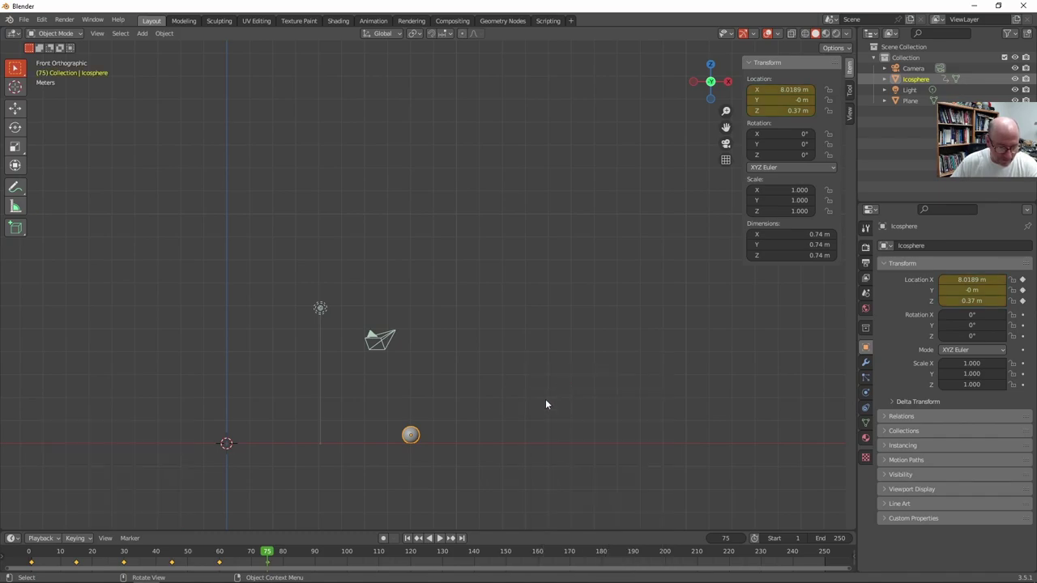
At frame 90, move the ico sphere about 4.82 m along X and 2.47 m up, and insert a Location keyframe
key(space)
key(space)
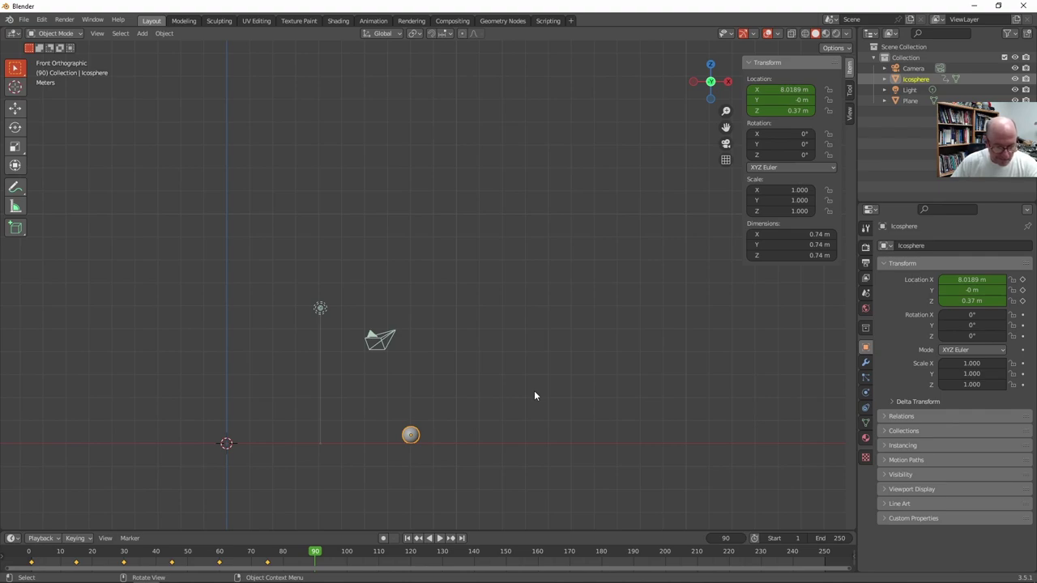
key(g)
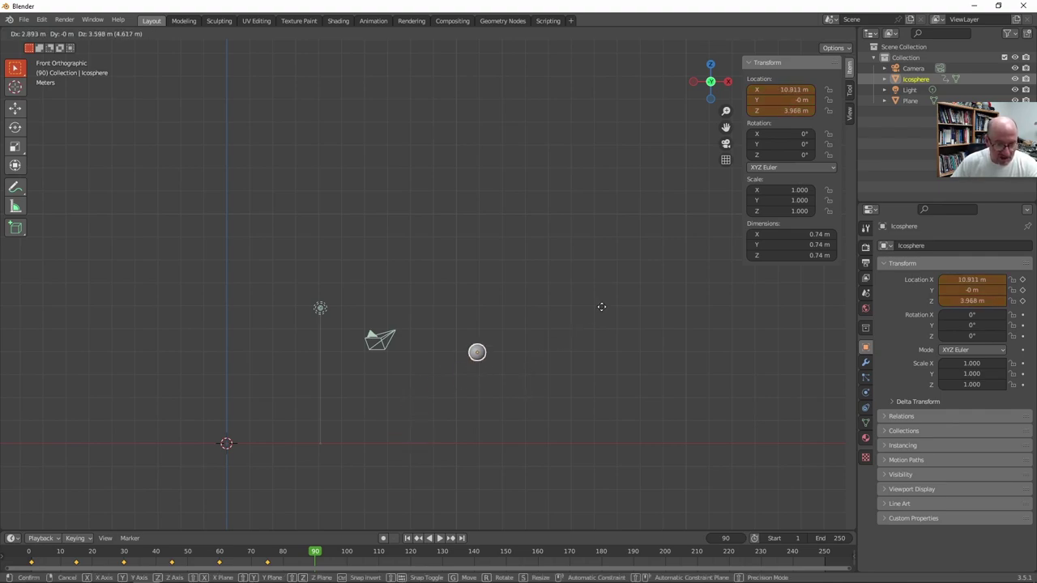
click(644, 334)
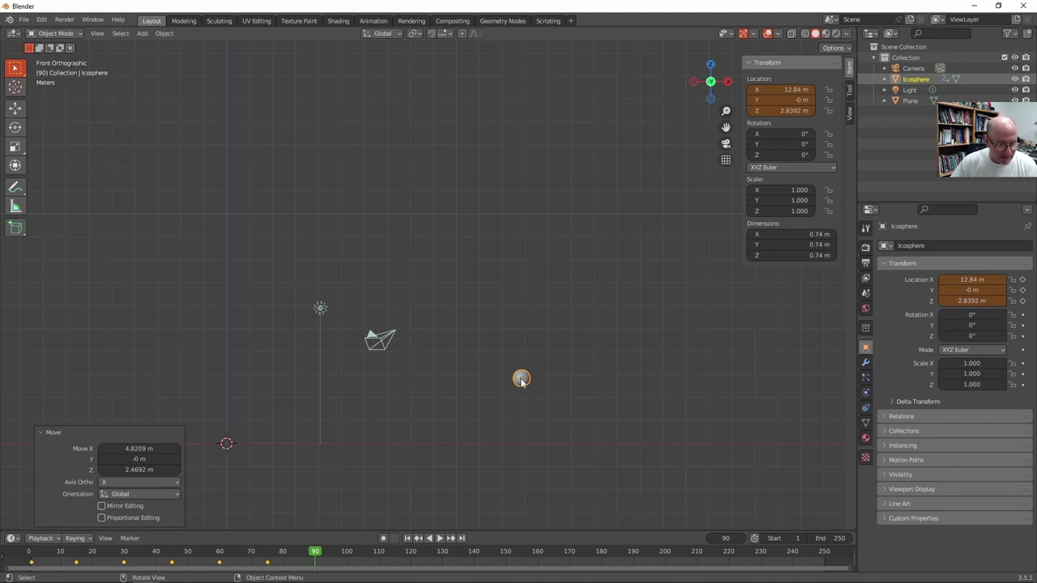
key(i)
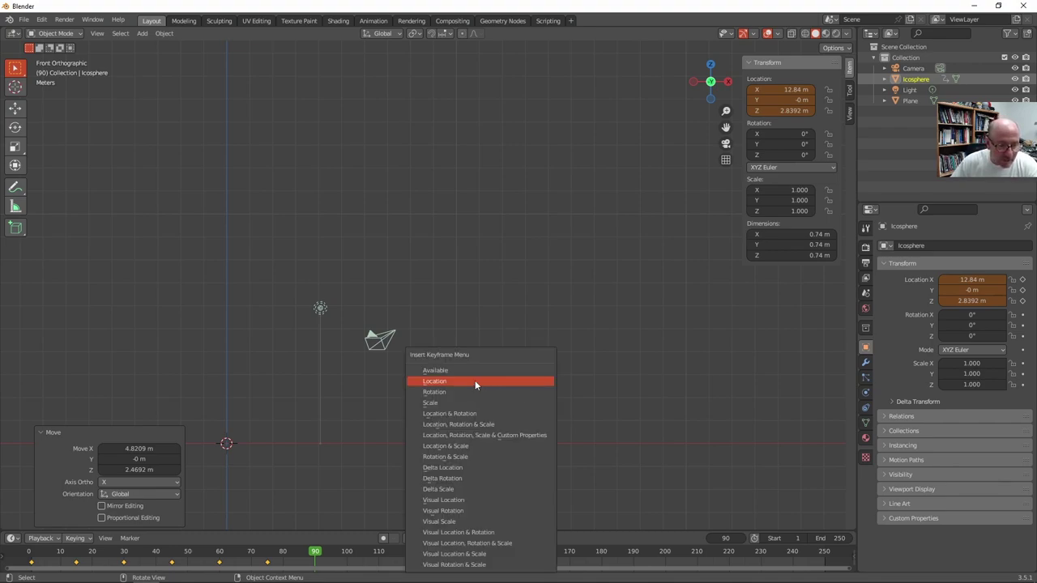
click(475, 380)
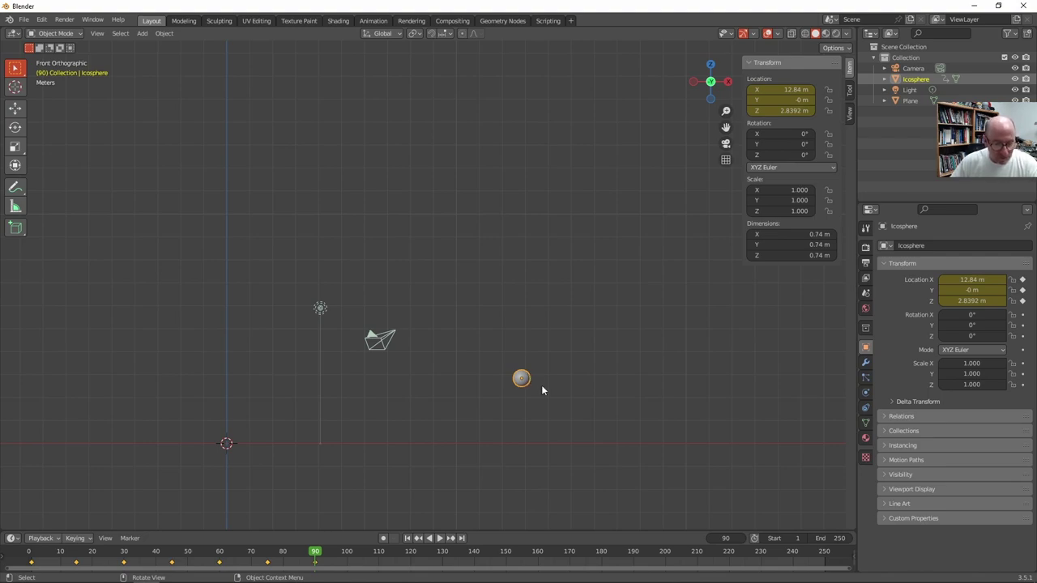
key(g)
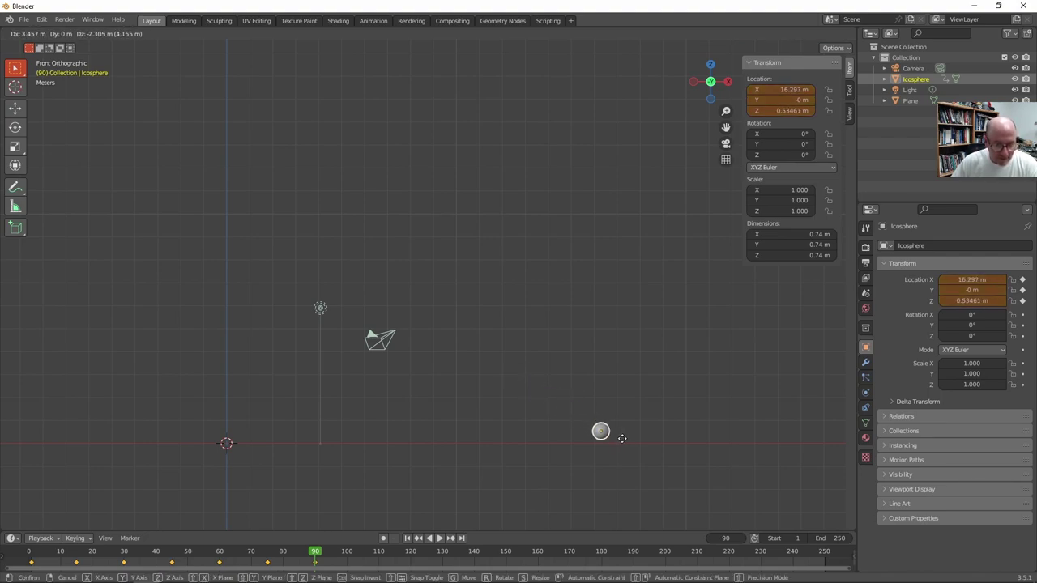
click(626, 441)
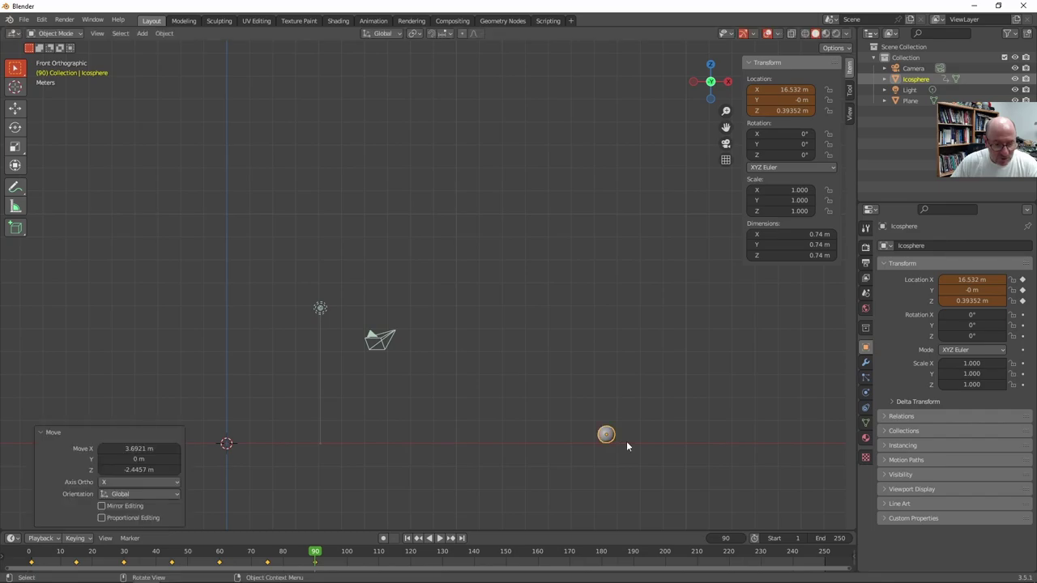
click(784, 111)
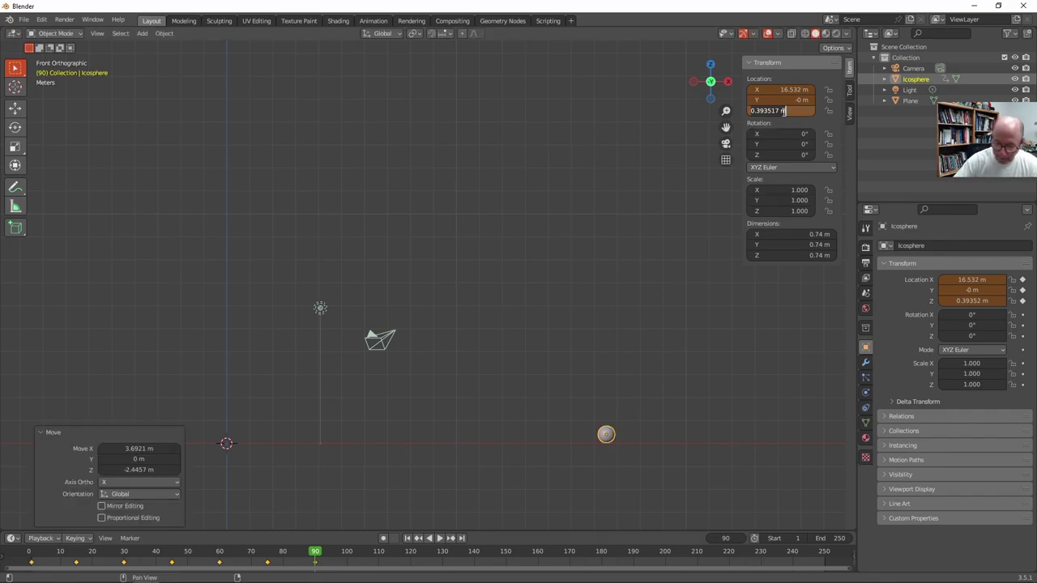
key(ctrl+a)
text(0.37)
key(Return)
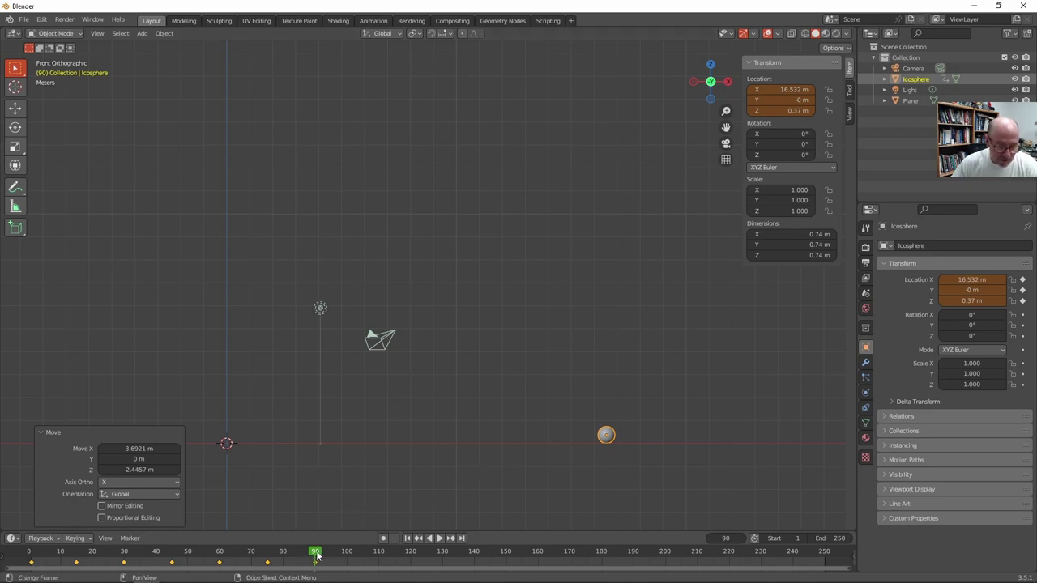
At frame 105, move the ico sphere about 2.45 m along X and 2.47 m down, and insert a Location keyframe
click(358, 554)
drag(358, 554, 363, 554)
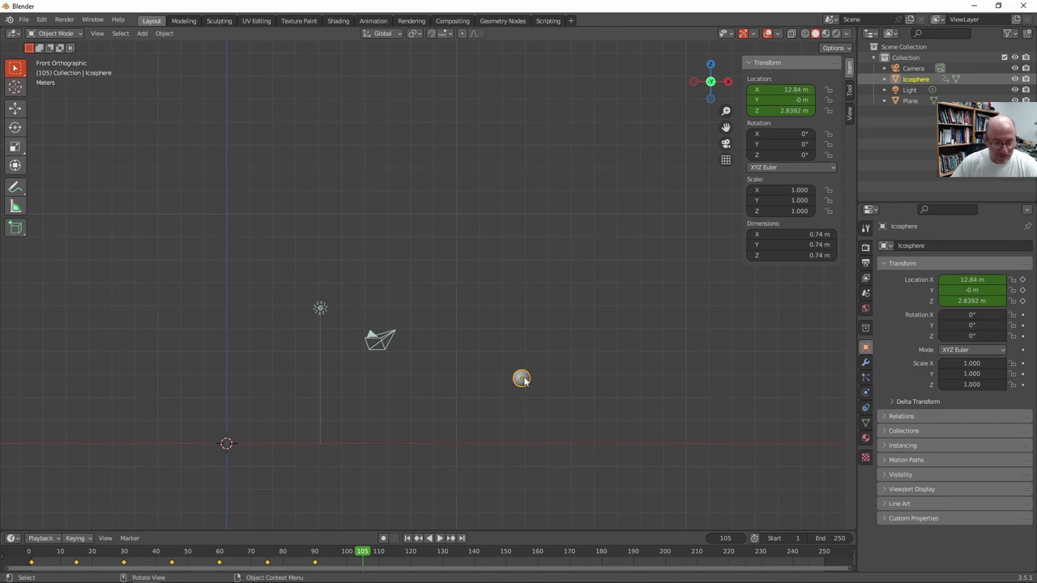
mouse_move(364, 554)
mouse_down()
mouse_move(316, 559)
mouse_move(363, 557)
mouse_up()
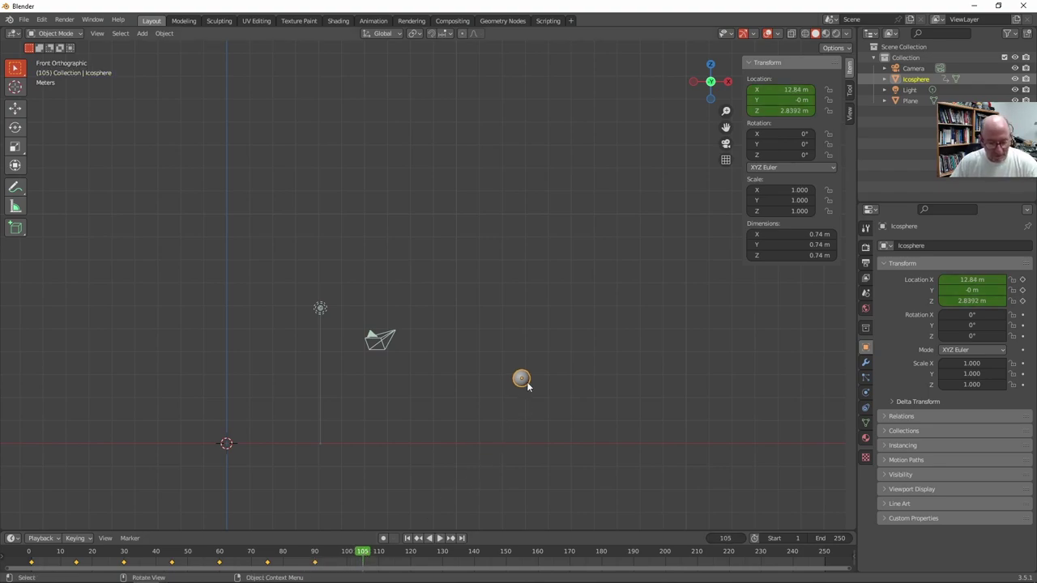
key(g)
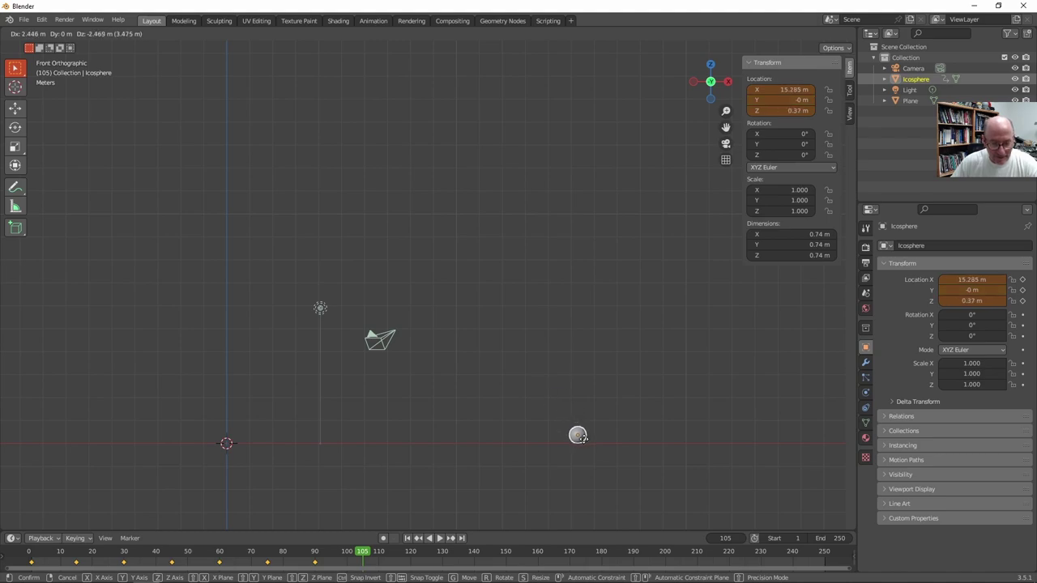
click(584, 443)
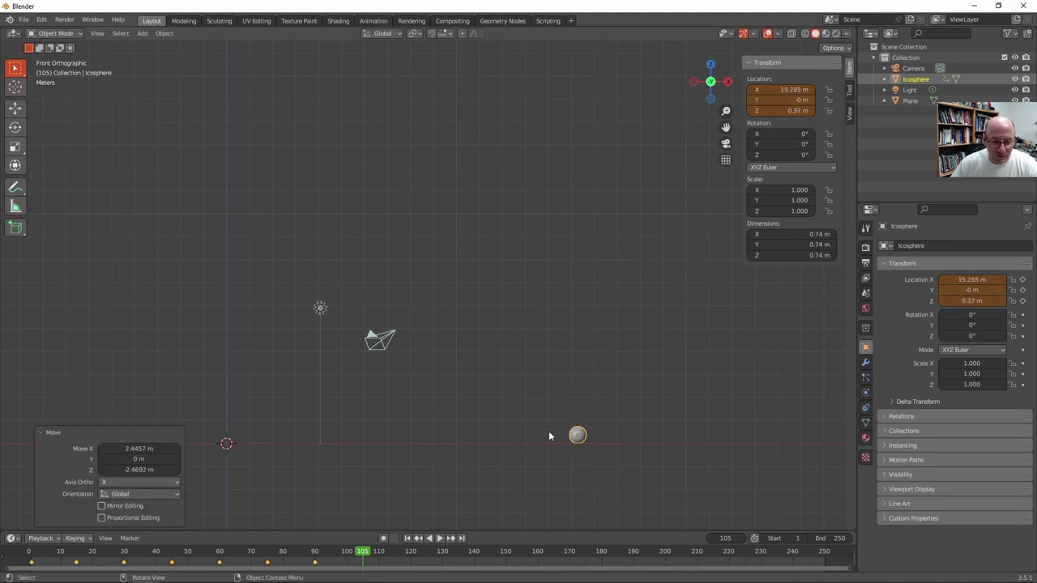
key(i)
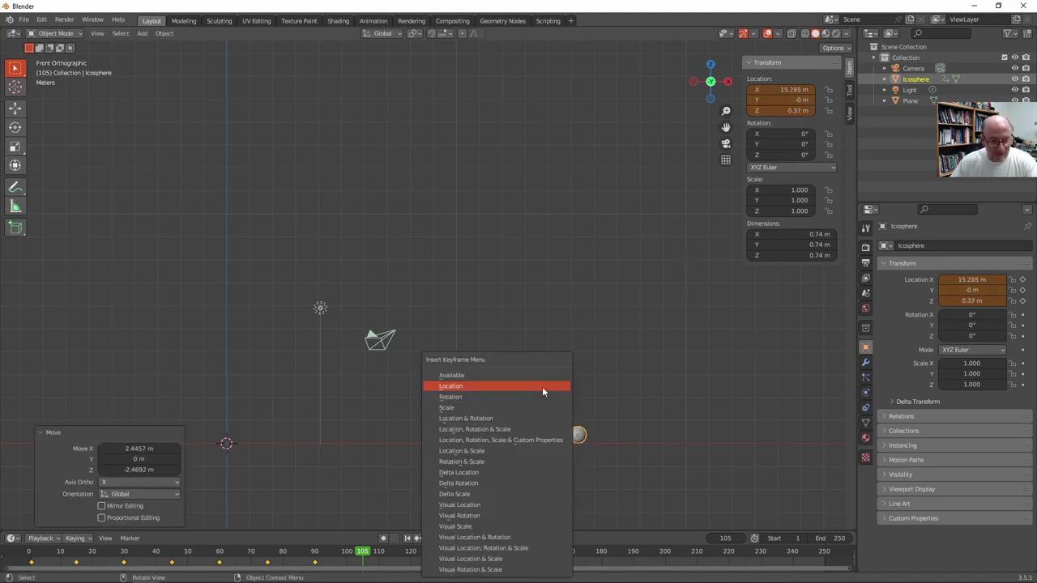
click(503, 387)
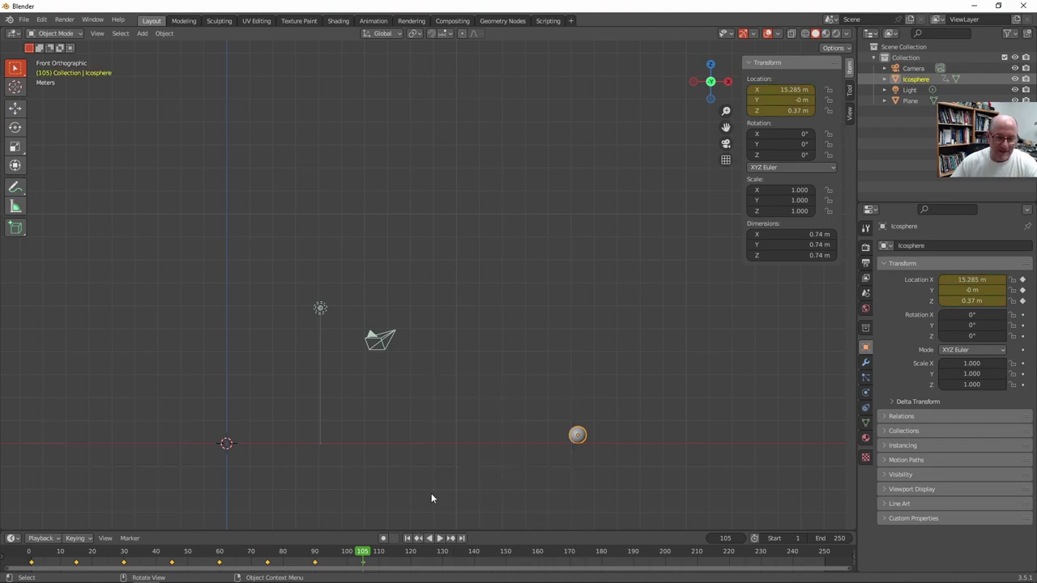
Rewind to frame 0 and play back the ico sphere's bounce animation to review it
shift+middle_drag(405, 474, 556, 479)
drag(363, 554, 13, 512)
drag(853, 510, 377, 504)
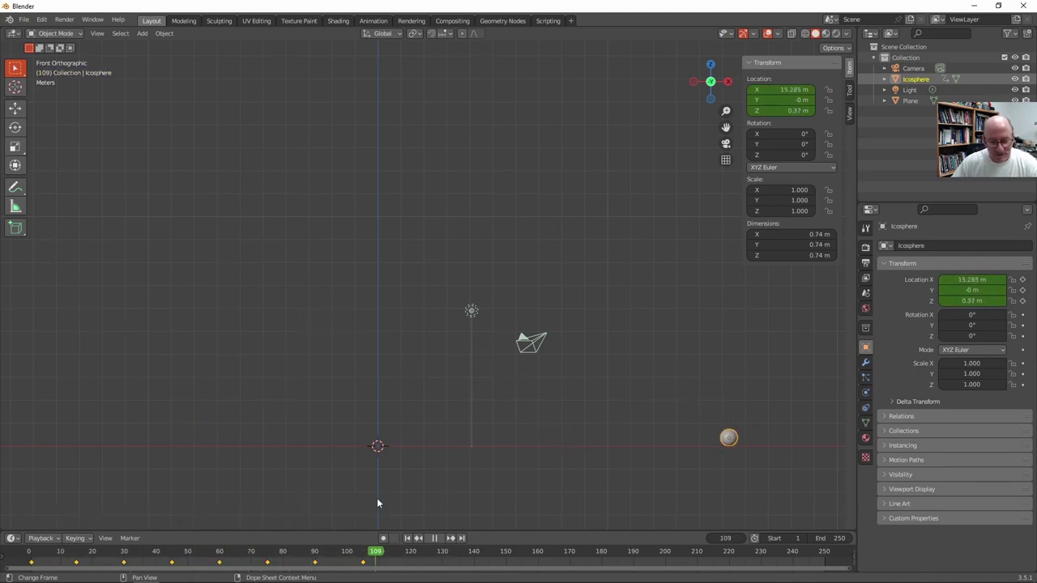
key(Escape)
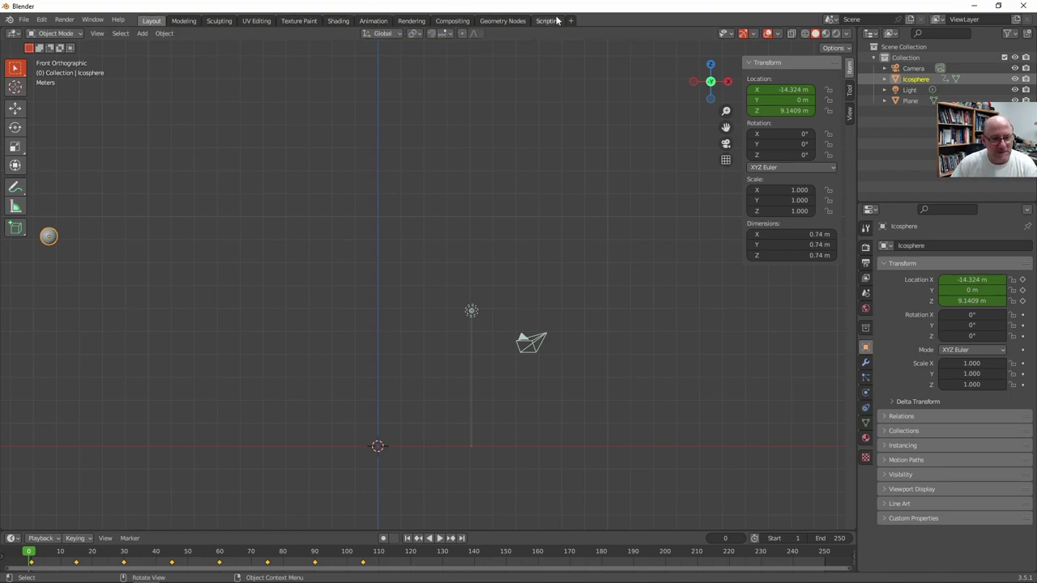
Switch to the Animation workspace and join the camera viewport with the main 3D viewport into one area
click(371, 21)
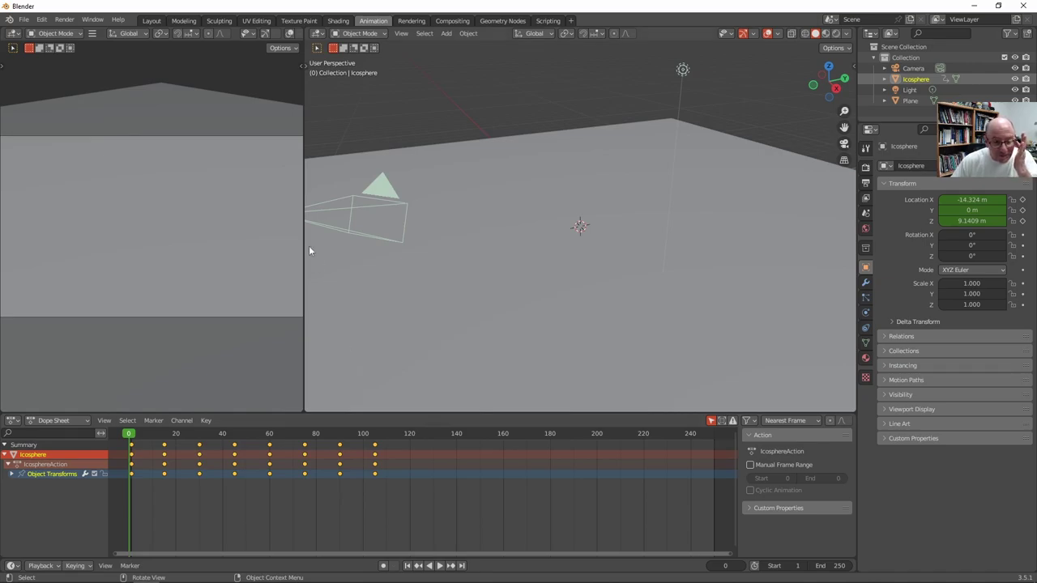
right_click(304, 172)
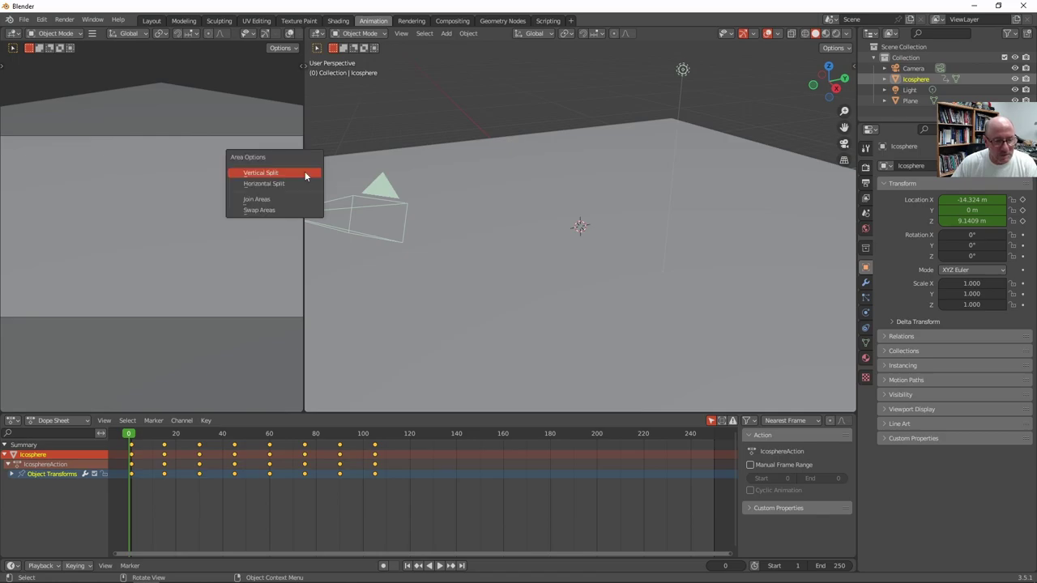
click(266, 199)
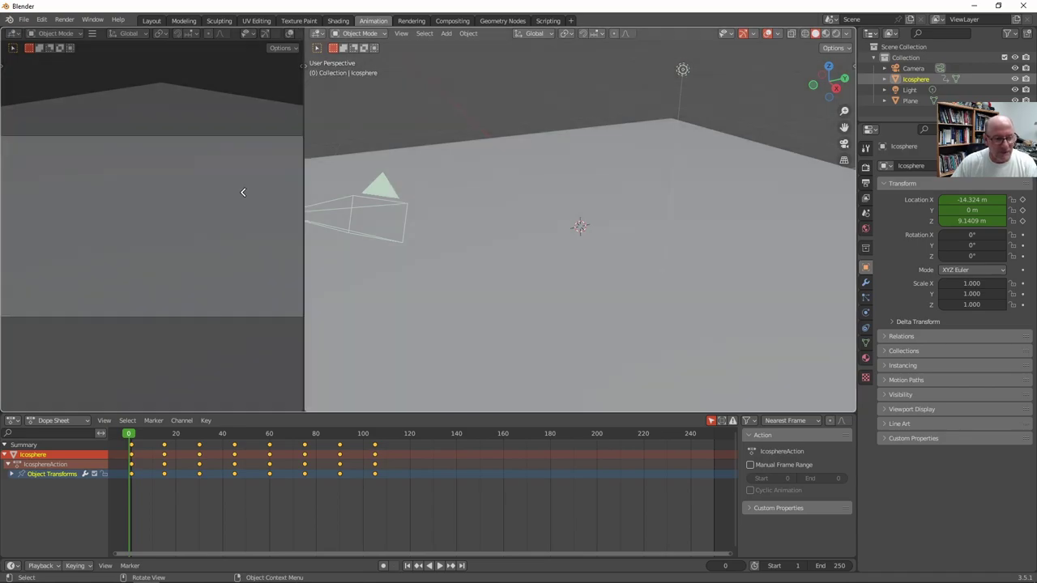
click(243, 192)
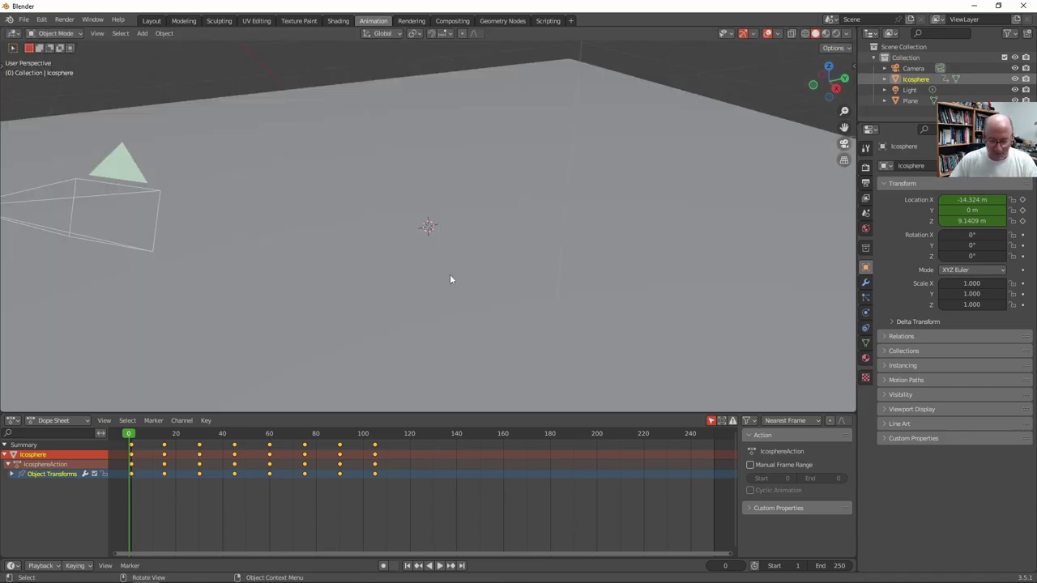
Show the scene in front orthographic view, framed so the ico sphere and the ground line are both visible
key(KP_1)
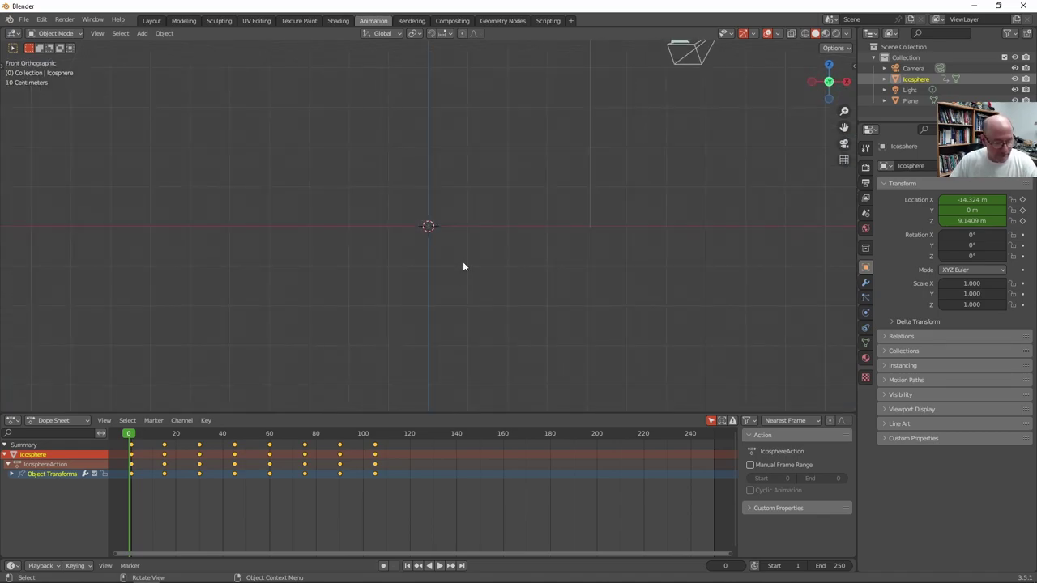
shift+middle_drag(465, 262, 518, 369)
scroll(555, 358, down, 1)
scroll(554, 358, down, 3)
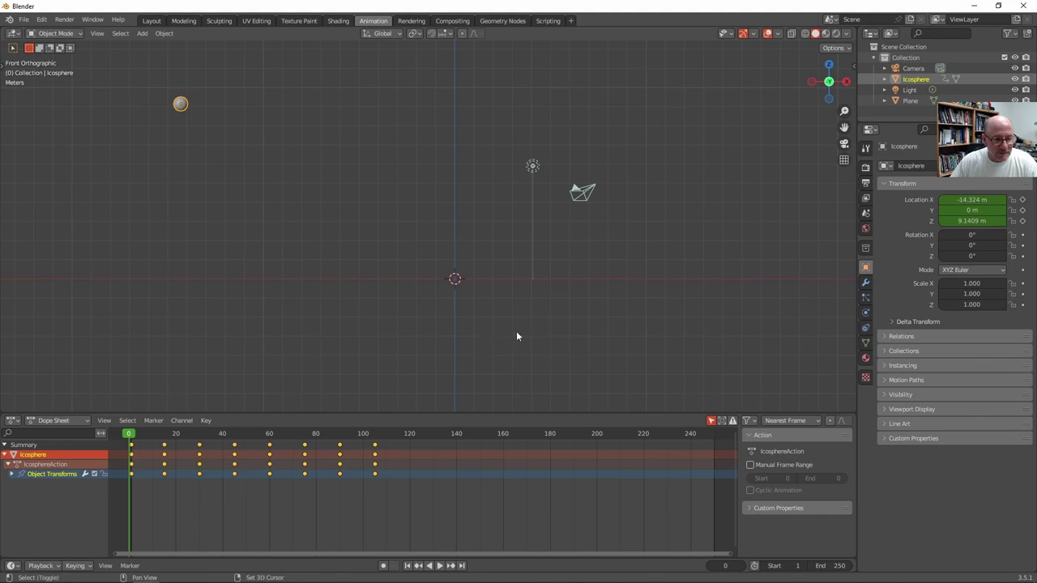
shift+middle_drag(516, 336, 519, 413)
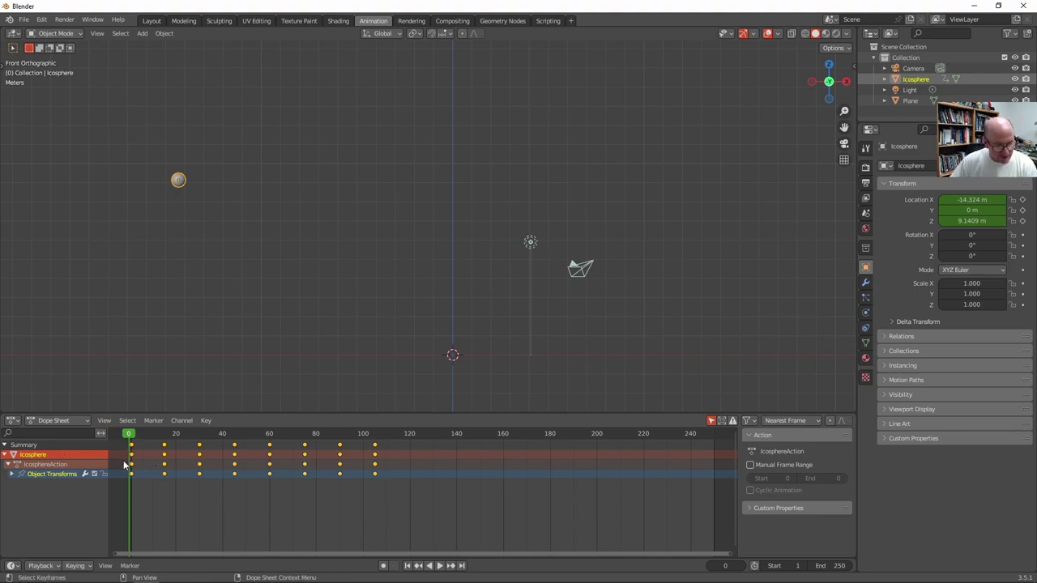
Toggle the Dope Sheet to the Graph Editor
click(105, 421)
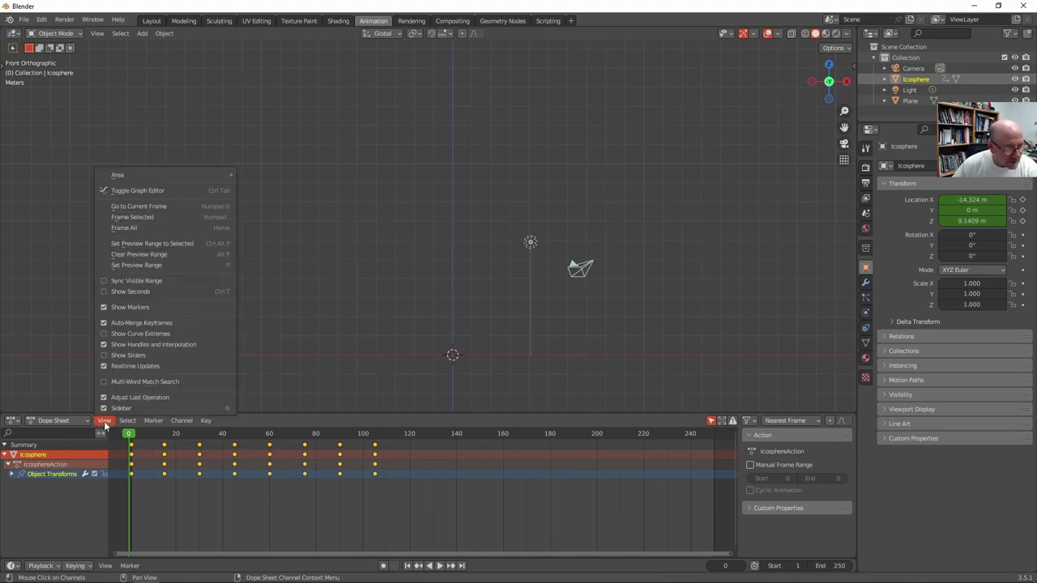
mouse_move(77, 420)
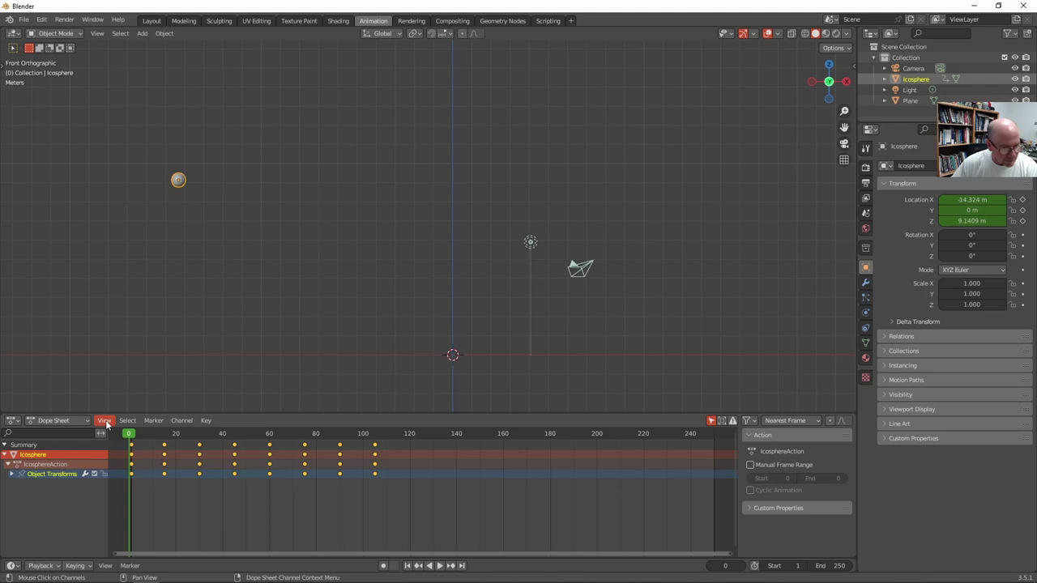
click(106, 422)
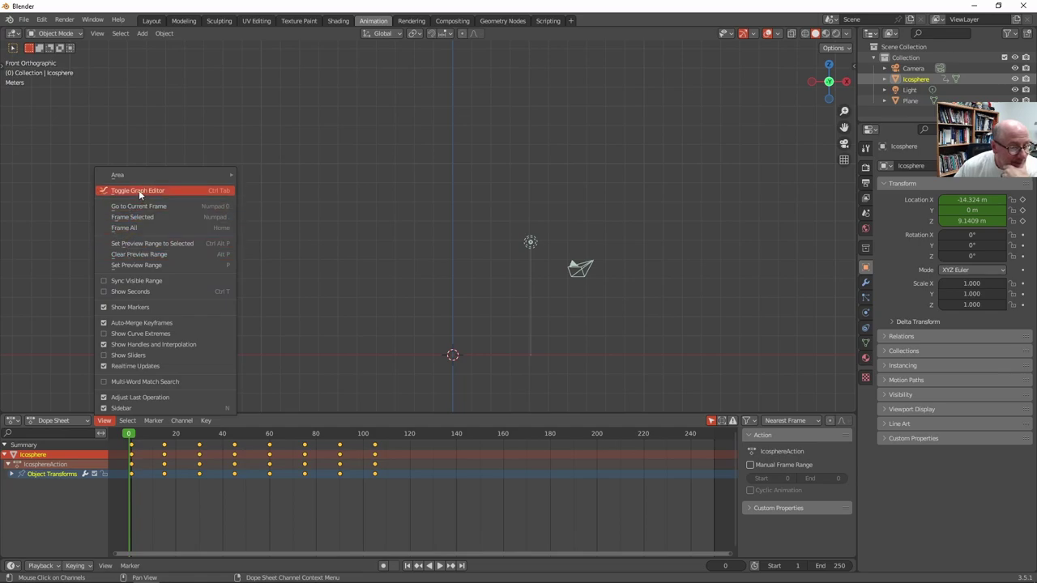
click(139, 190)
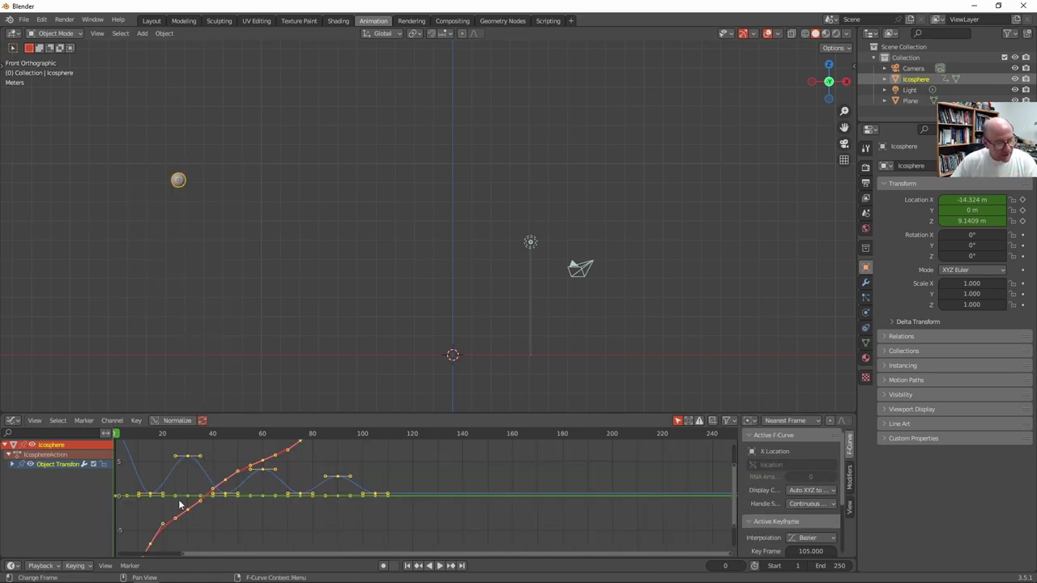
Isolate the ico sphere's Z Location curve by hiding the X and Y Location curves, and enlarge the Graph Editor area
click(12, 464)
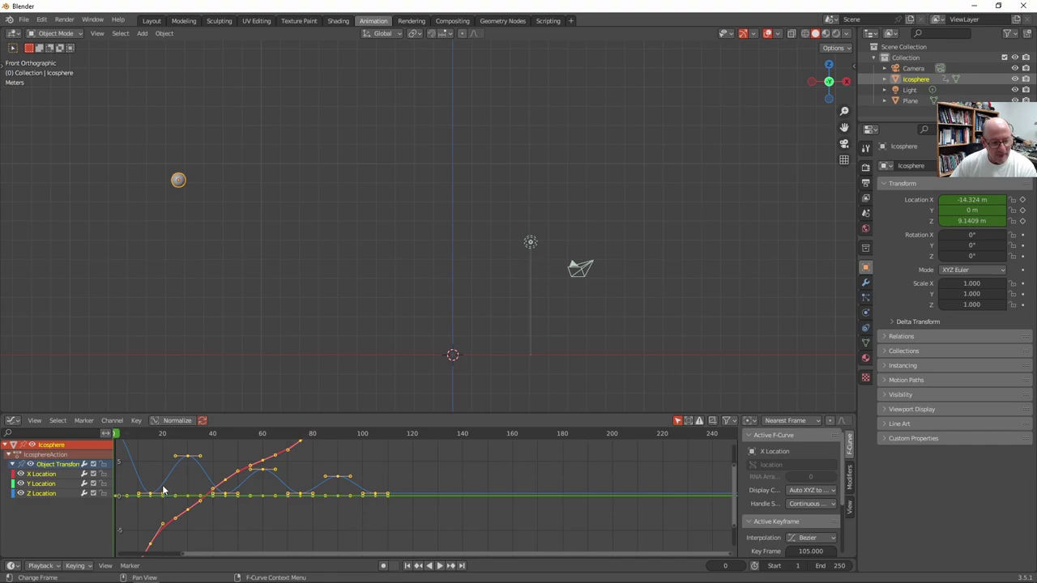
click(37, 495)
middle_drag(236, 503, 413, 512)
click(21, 484)
click(21, 475)
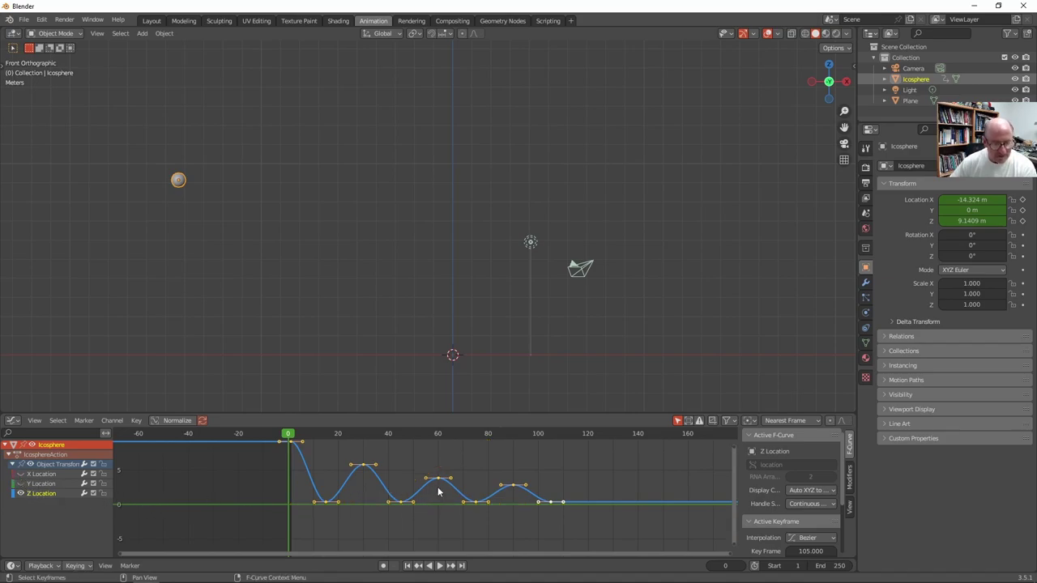
drag(419, 412, 419, 209)
scroll(407, 394, up, 2)
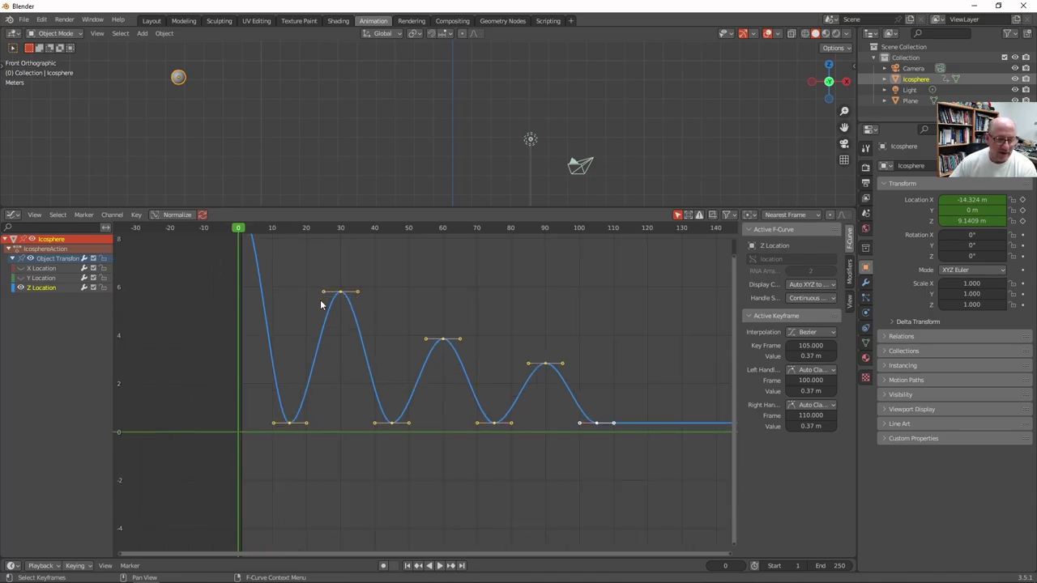
Set the interpolation mode of the Z Location keyframe at frame 15 to Bezier
click(290, 426)
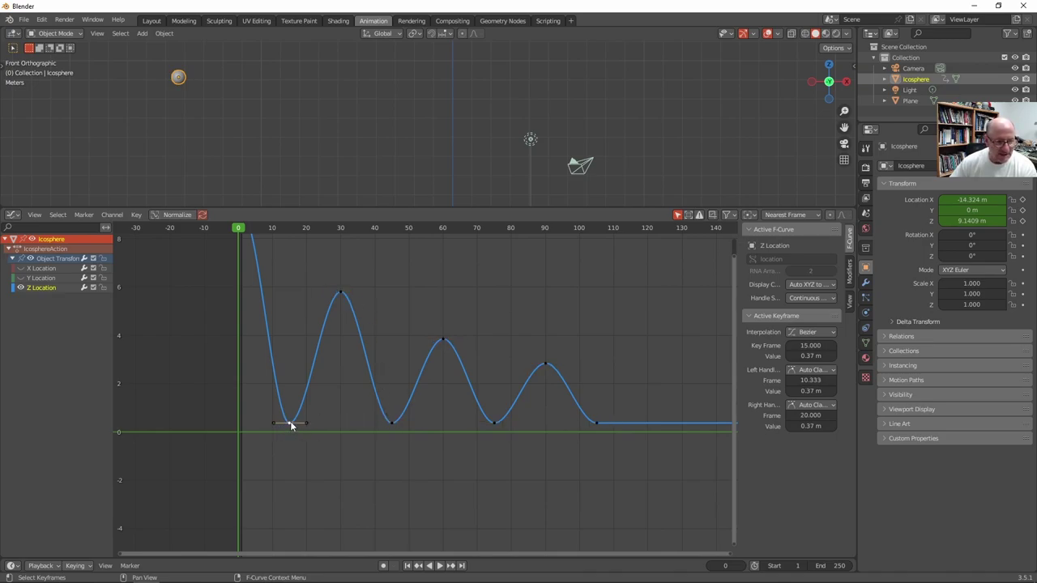
right_click(290, 427)
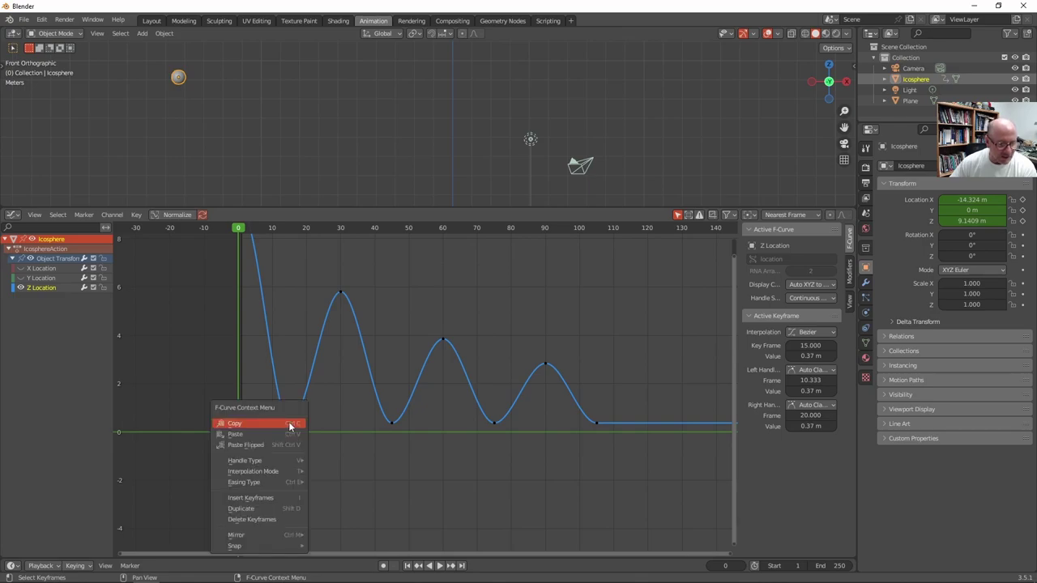
mouse_move(279, 484)
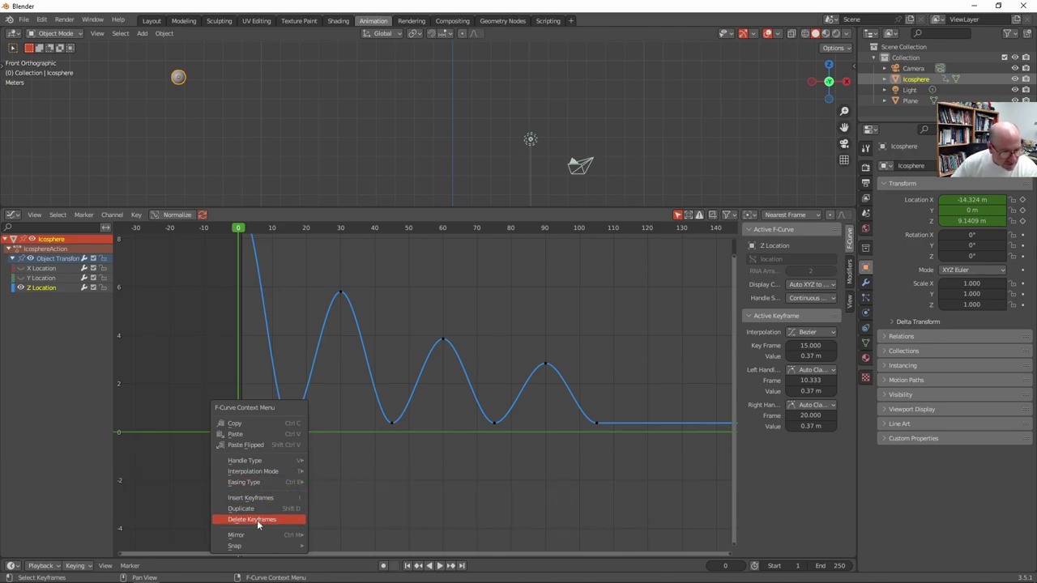
mouse_move(257, 533)
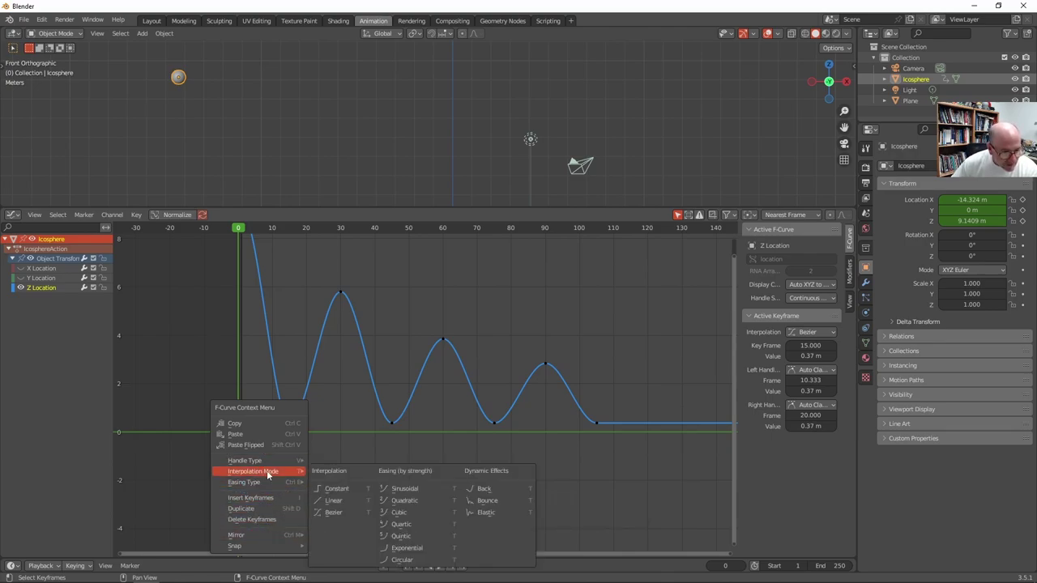
click(336, 514)
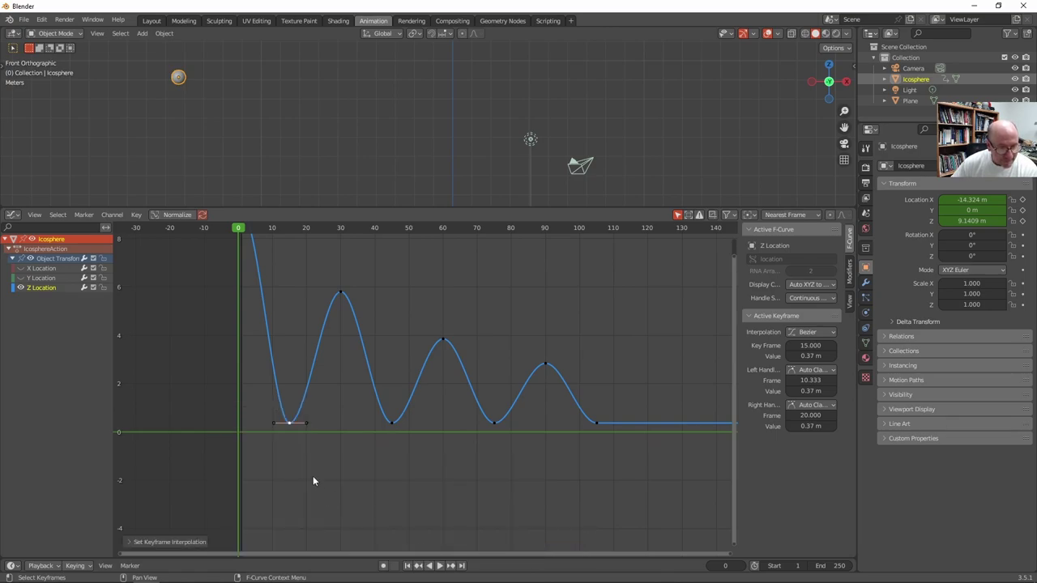
Set the right handle of the frame 15 keyframe on the Z Location curve to the Free handle type
click(306, 423)
key(g)
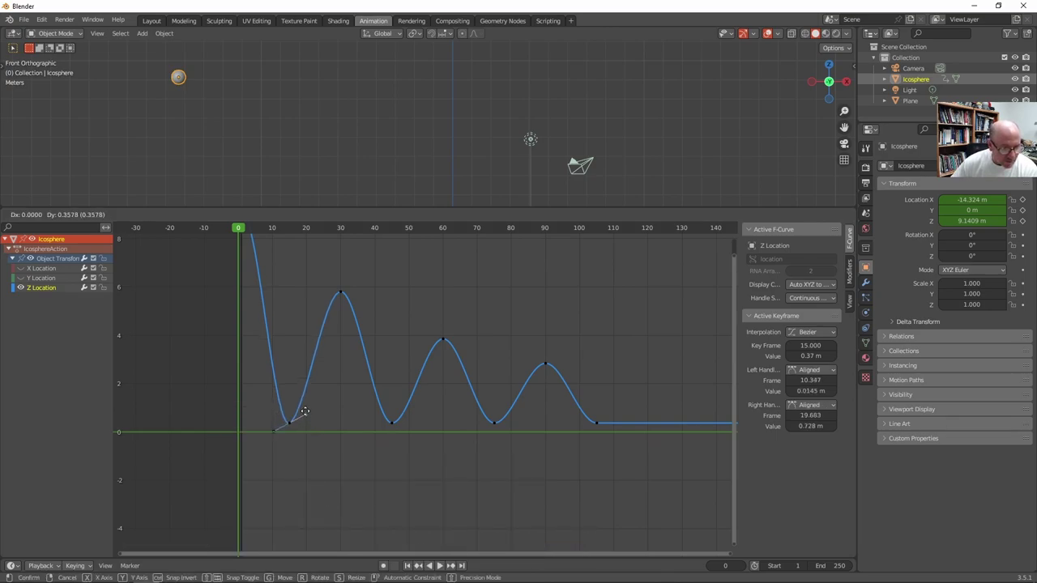
right_click(306, 422)
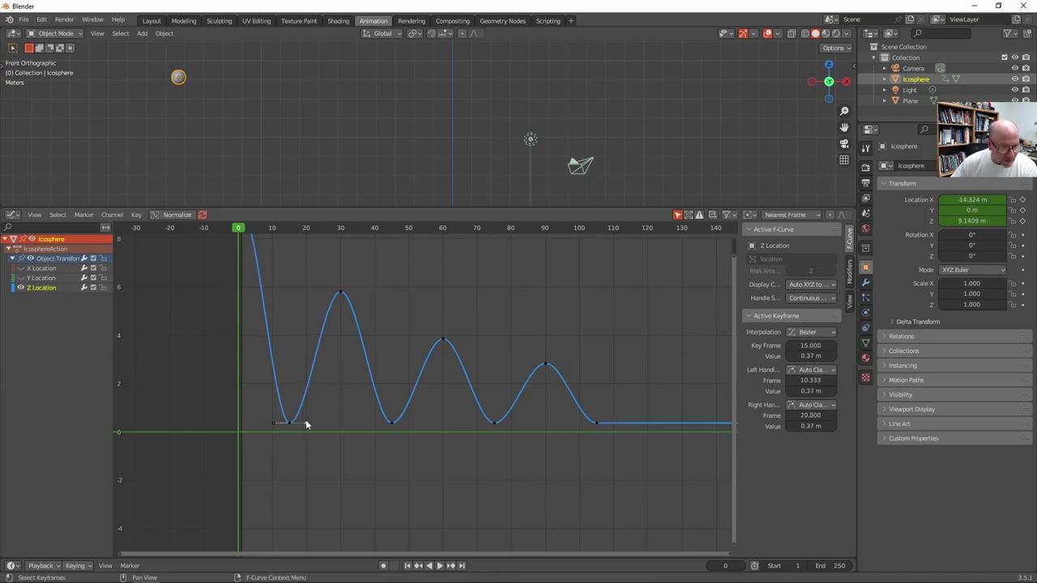
right_click(306, 422)
mouse_move(306, 425)
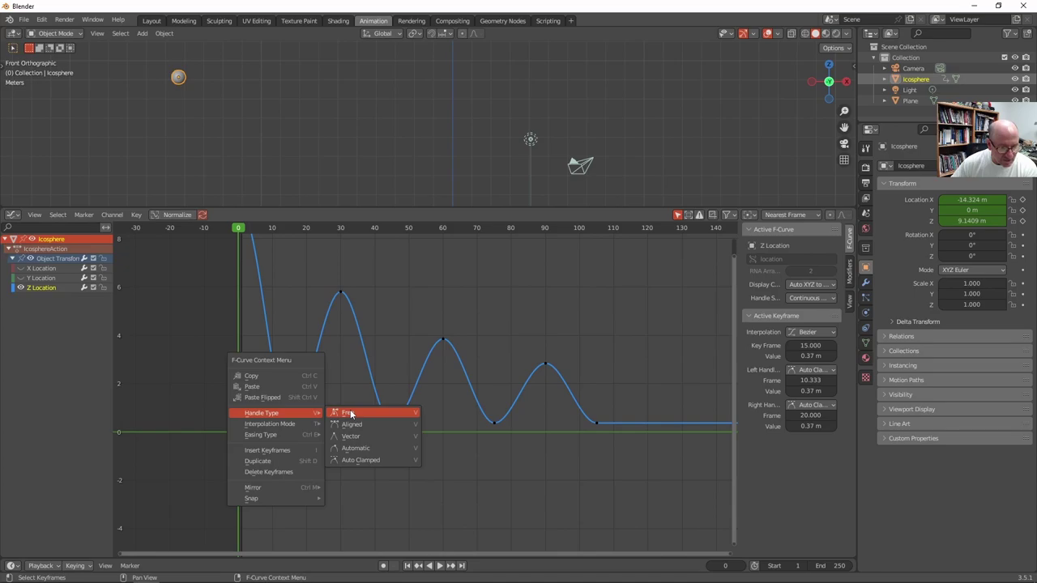
click(348, 413)
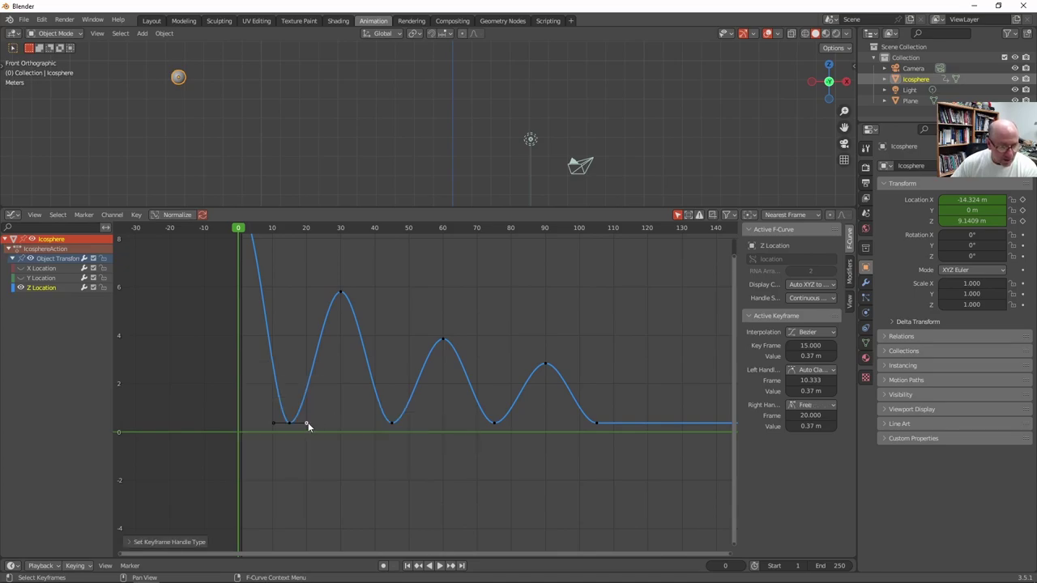
Raise both handles of the frame 15 Z Location keyframe into a sharp V, left to about 1.53 m and right to about 1.42 m
key(g)
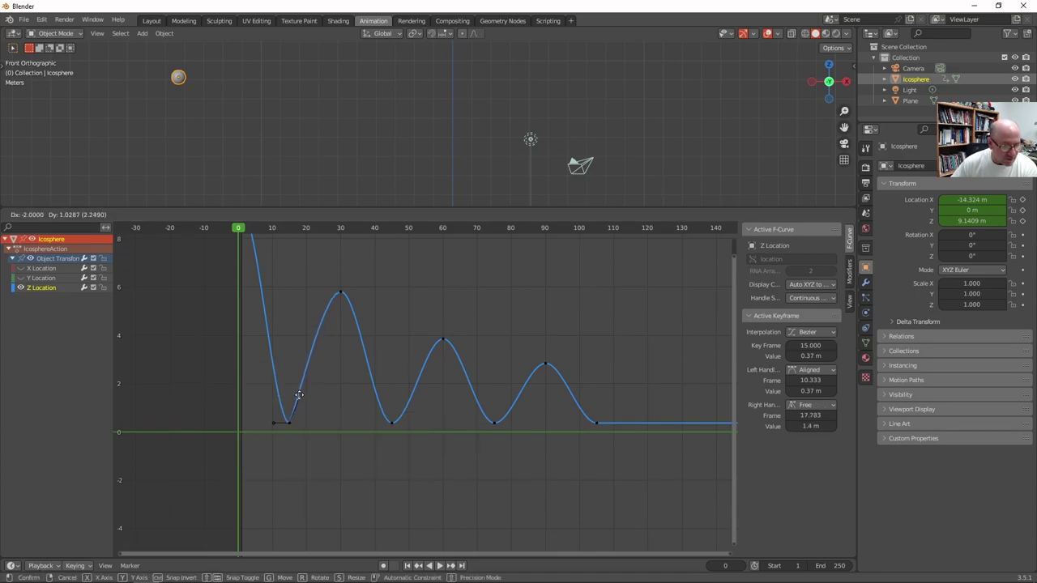
mouse_move(299, 395)
mouse_down()
mouse_move(284, 412)
mouse_move(285, 400)
mouse_up()
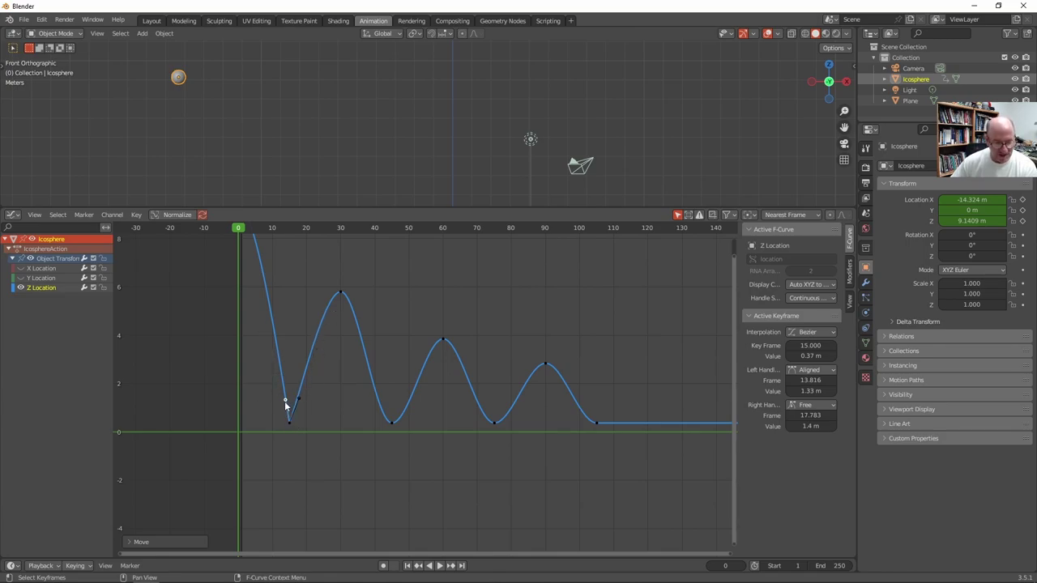
drag(284, 401, 293, 395)
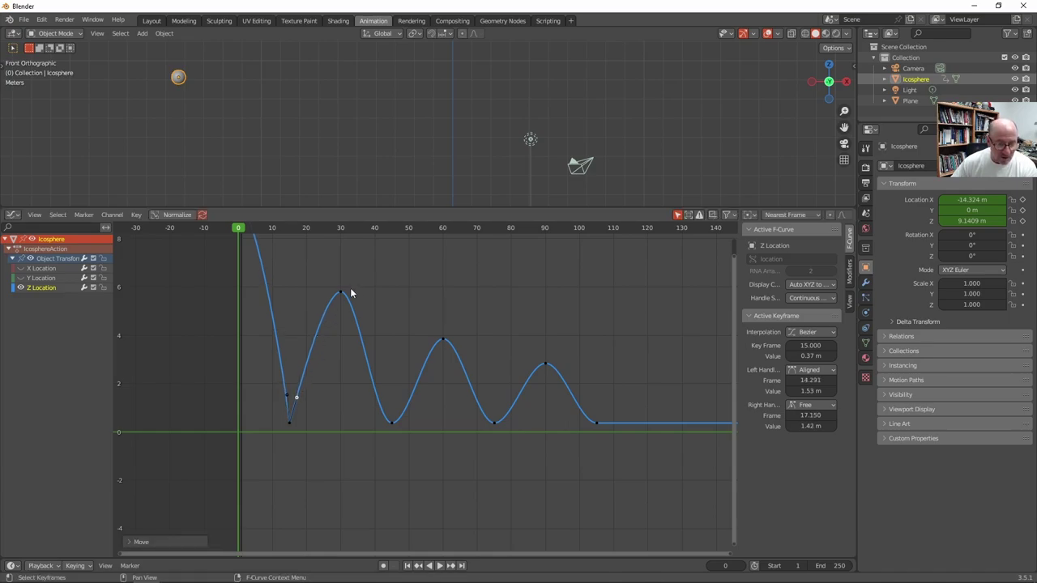
Set the frame 45 Z Location keyframe's handles to Free and raise them on both sides into a sharp V
click(391, 423)
right_click(392, 423)
mouse_move(391, 422)
click(430, 423)
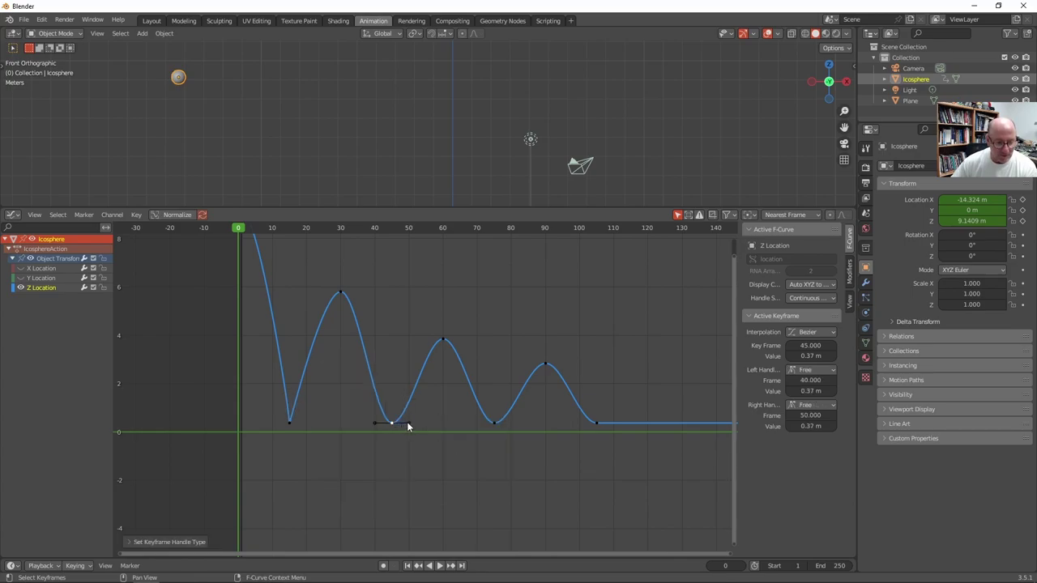
drag(407, 422, 401, 399)
click(400, 405)
Set the frame 75 Z Location keyframe's handles to Free and raise both of them into a sharp V
click(493, 423)
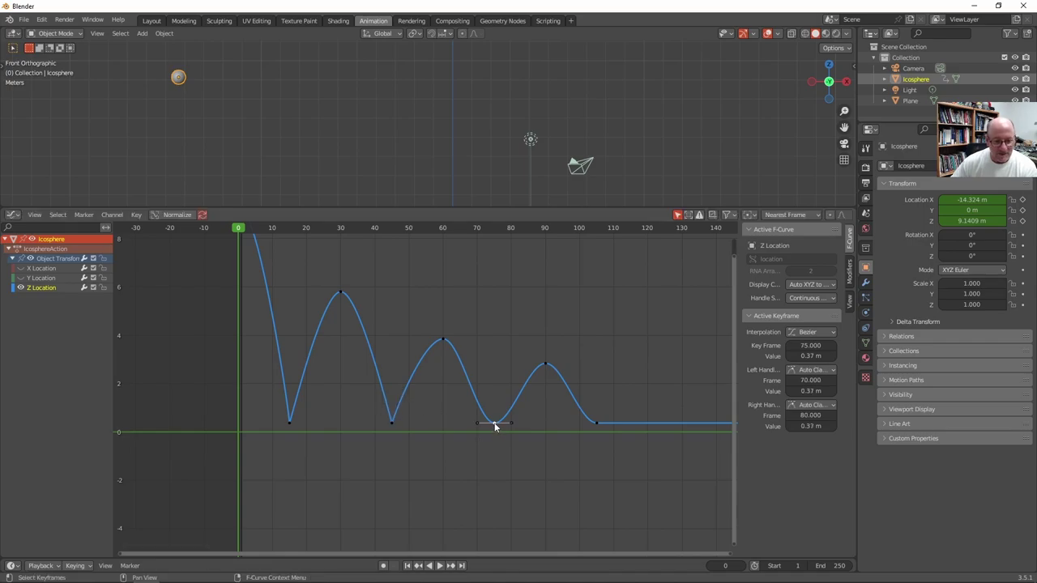
right_click(493, 423)
mouse_move(493, 422)
click(539, 423)
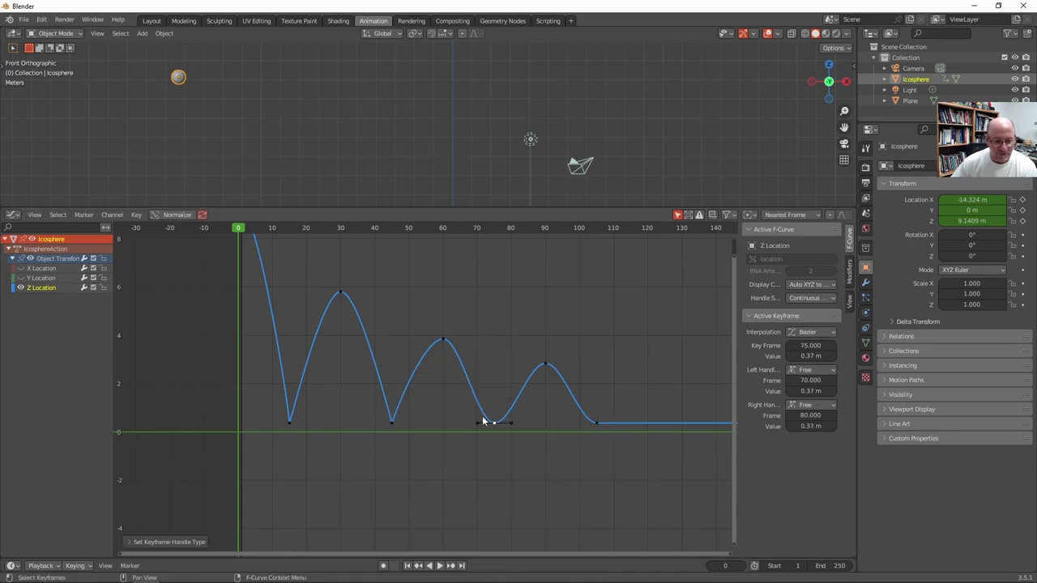
drag(477, 423, 501, 397)
Set the frame 105 Z Location keyframe's handles to Free and raise the left handle to about frame 102.9 and 1.38 m
click(597, 421)
right_click(597, 422)
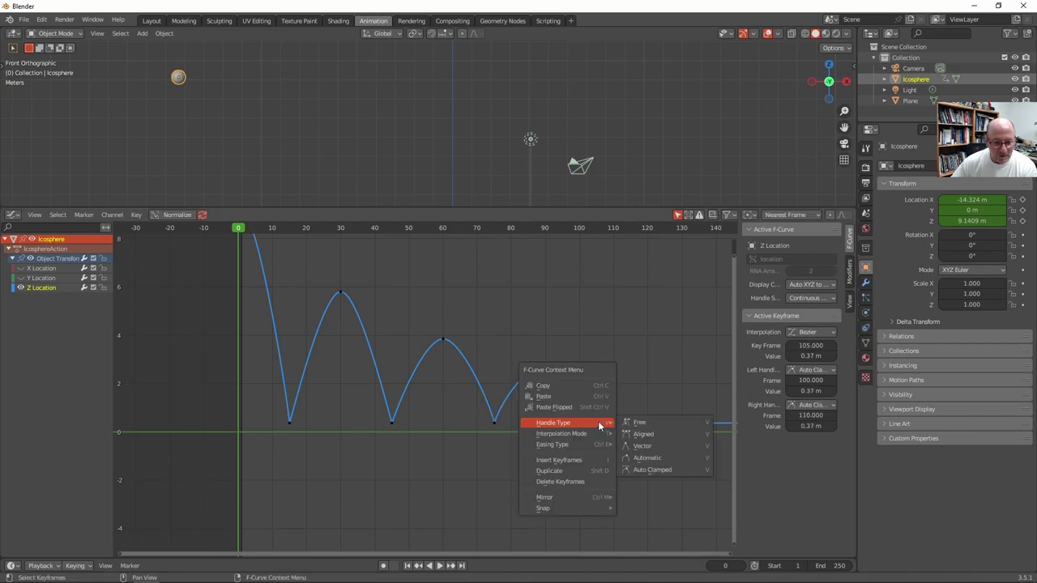
click(639, 422)
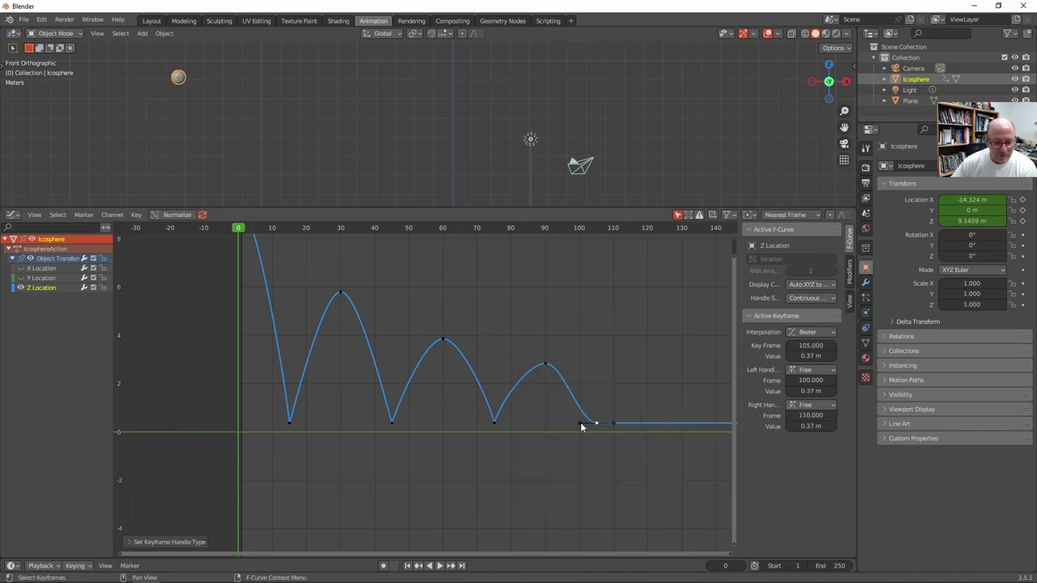
drag(580, 422, 589, 395)
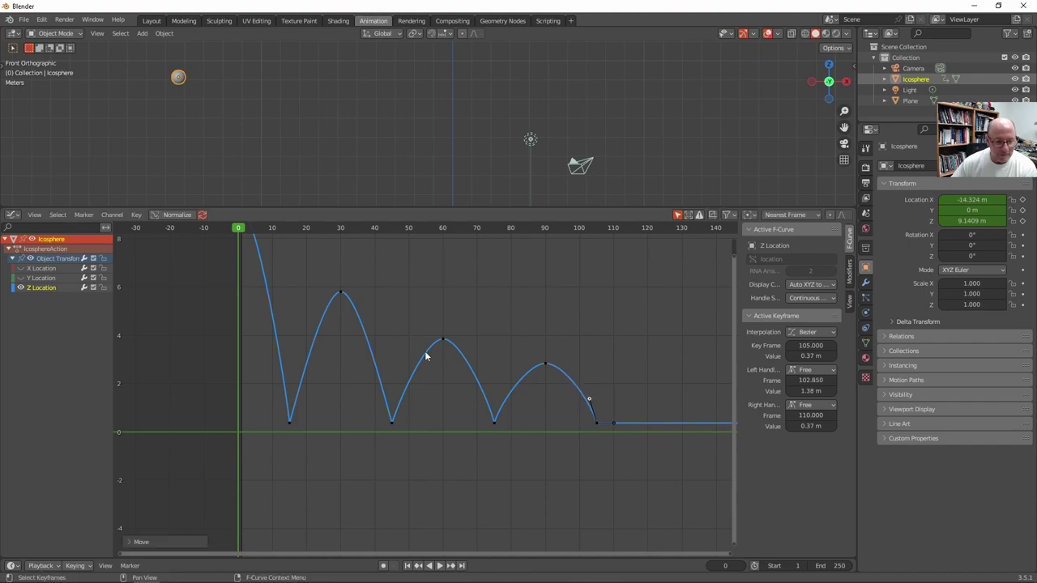
Round the bounce peaks at frames 30 and 60 by lengthening their handles horizontally, reaching about frames 53.3 and 66.7 around frame 60
click(341, 294)
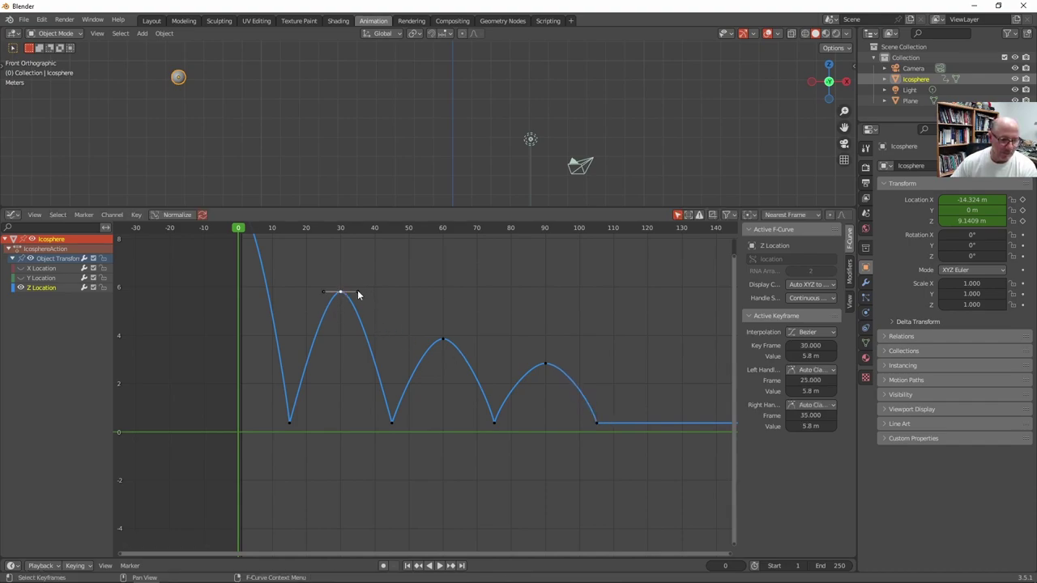
drag(357, 290, 314, 293)
click(443, 342)
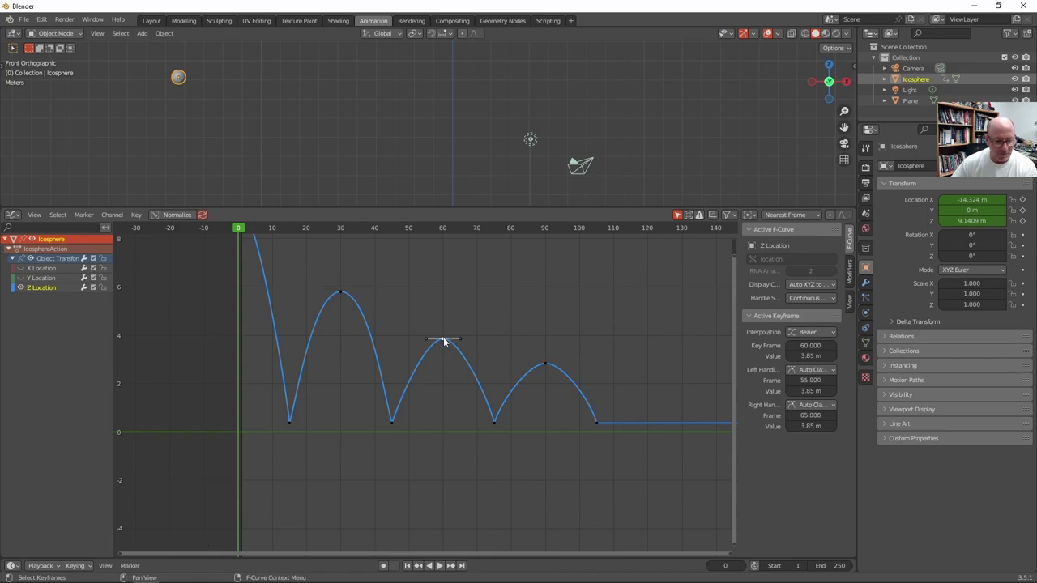
drag(426, 340, 466, 338)
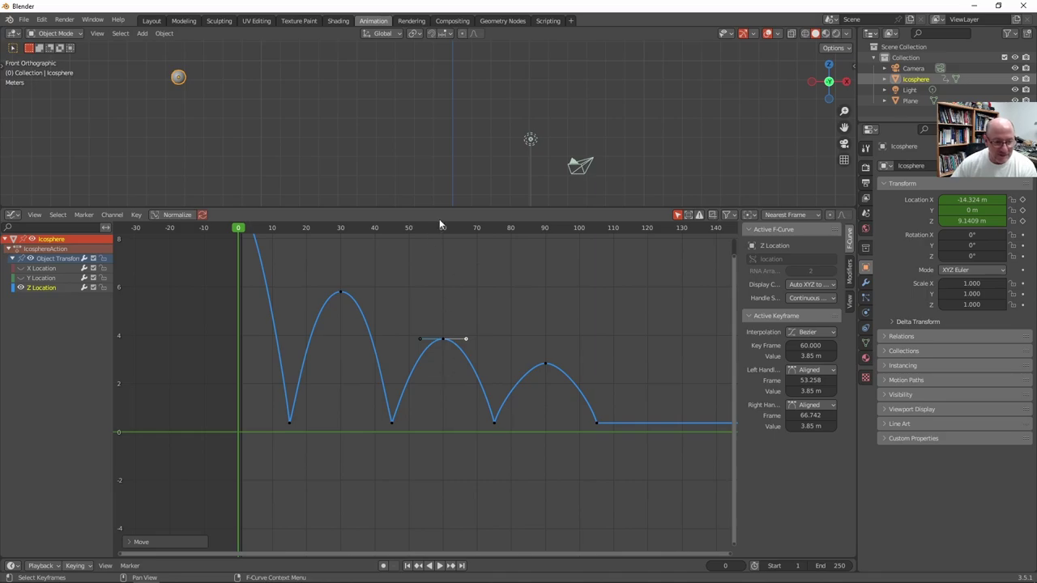
Play the bounce animation in a perspective view of an enlarged 3D viewport, and return to frame 0
drag(443, 208, 473, 418)
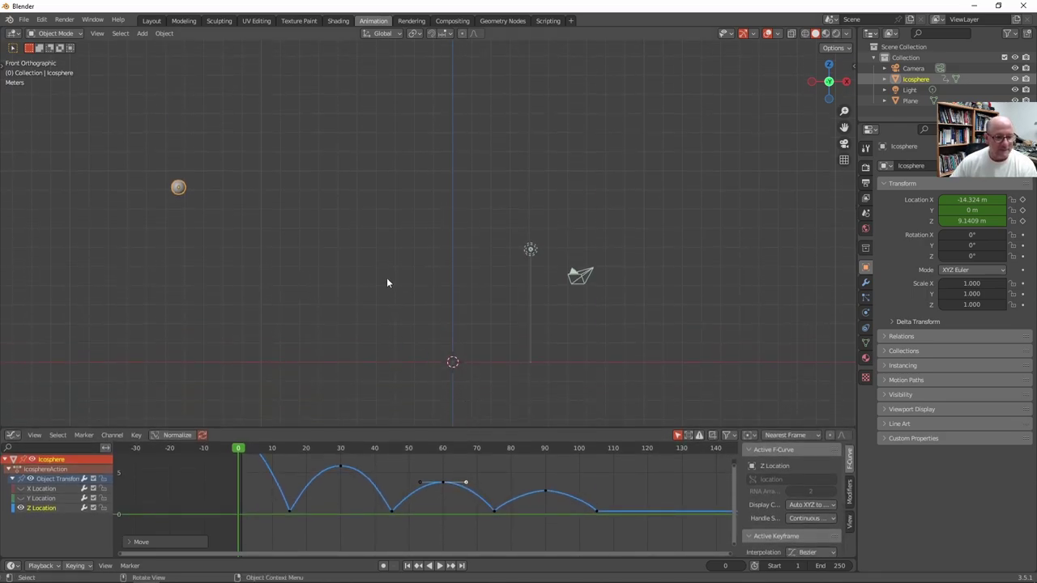
middle_drag(386, 282, 186, 414)
key(space)
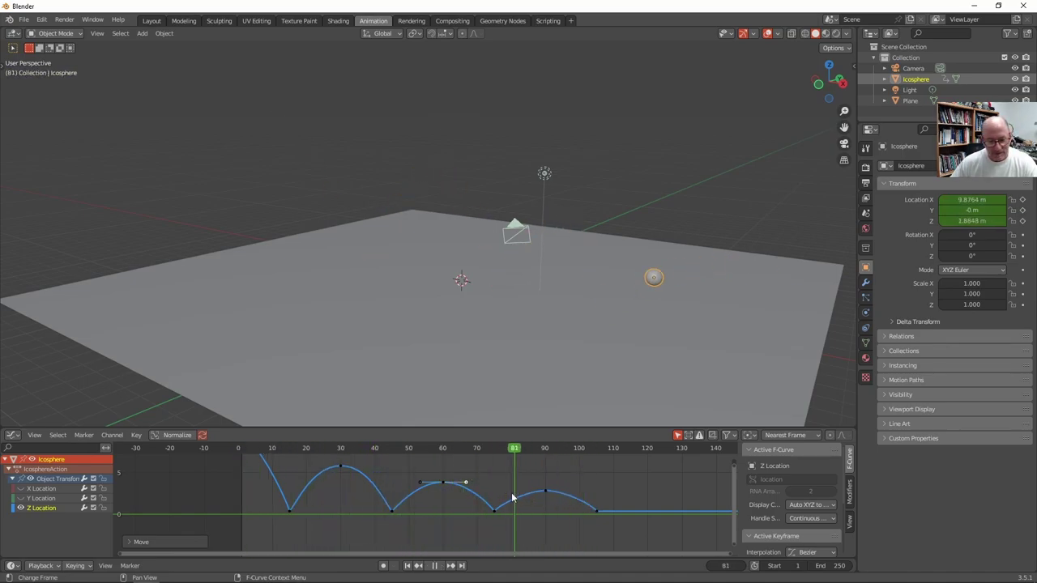
drag(511, 448, 227, 470)
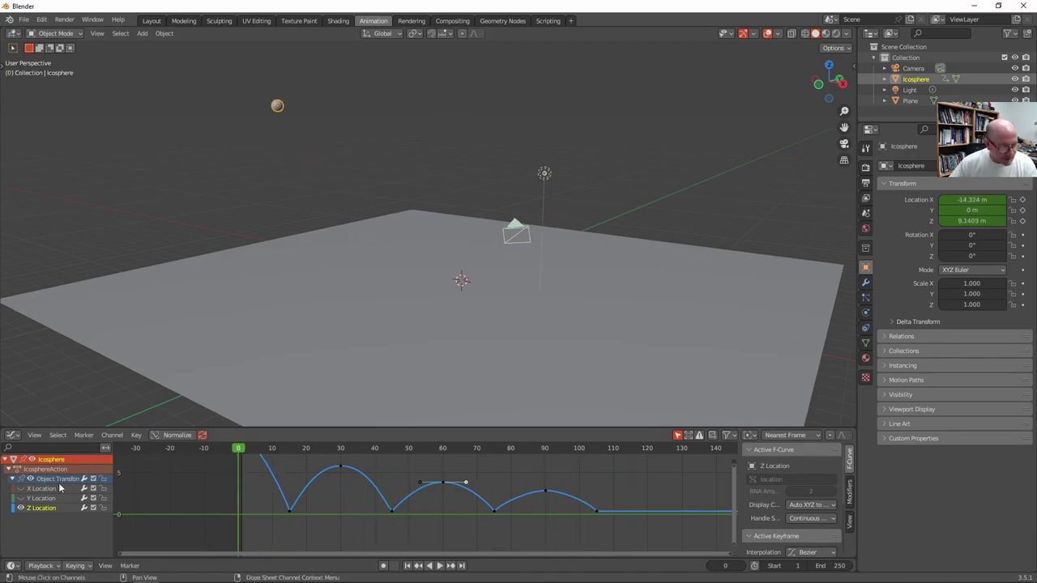
Show and select the X Location curve, and hide the Z Location curve
click(17, 489)
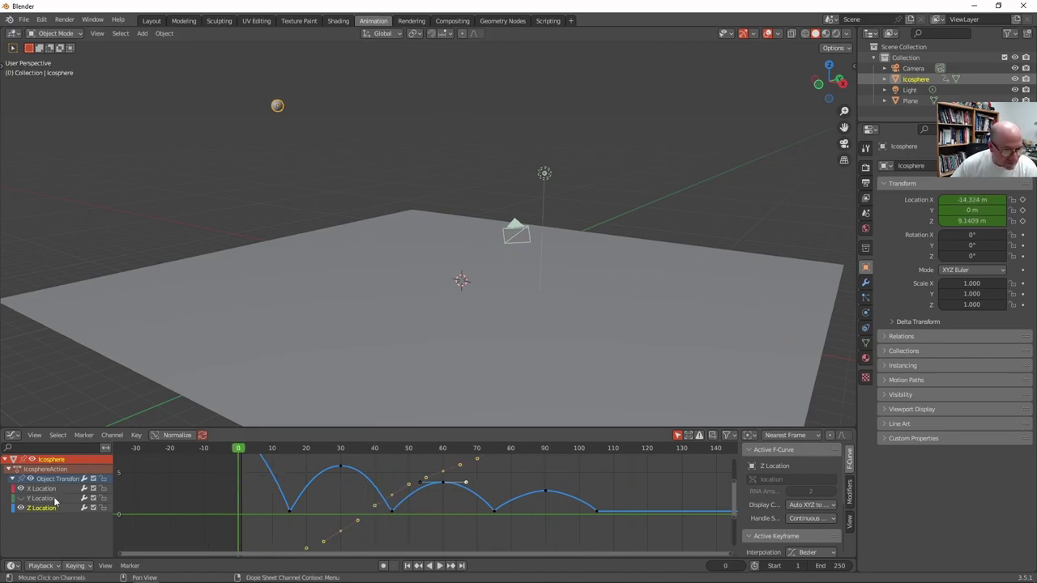
click(40, 489)
click(21, 508)
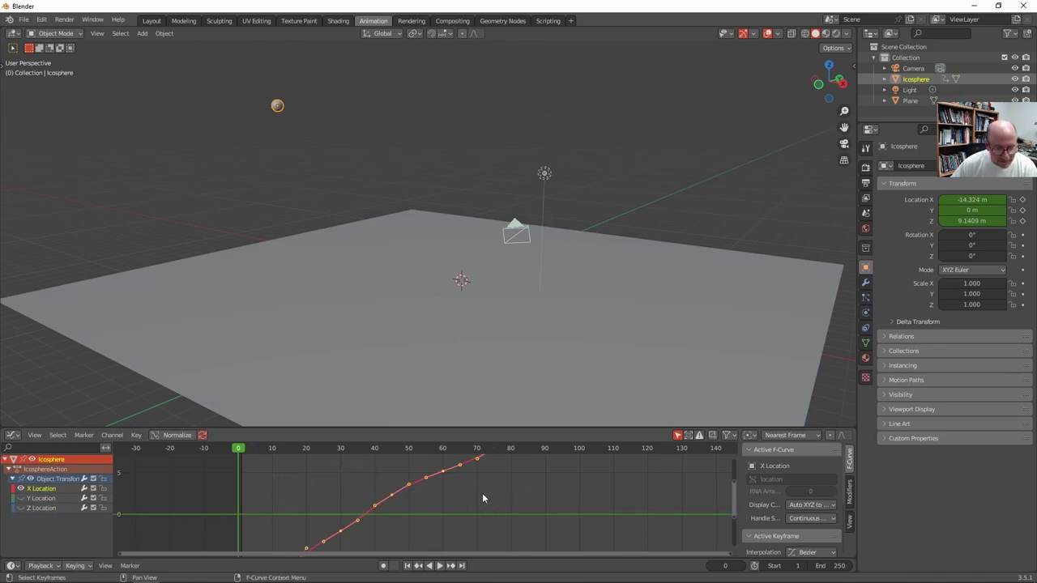
Set the frame 105 X Location keyframe's handles to Free and pull its left handle down along the incoming curve
middle_drag(483, 499, 435, 574)
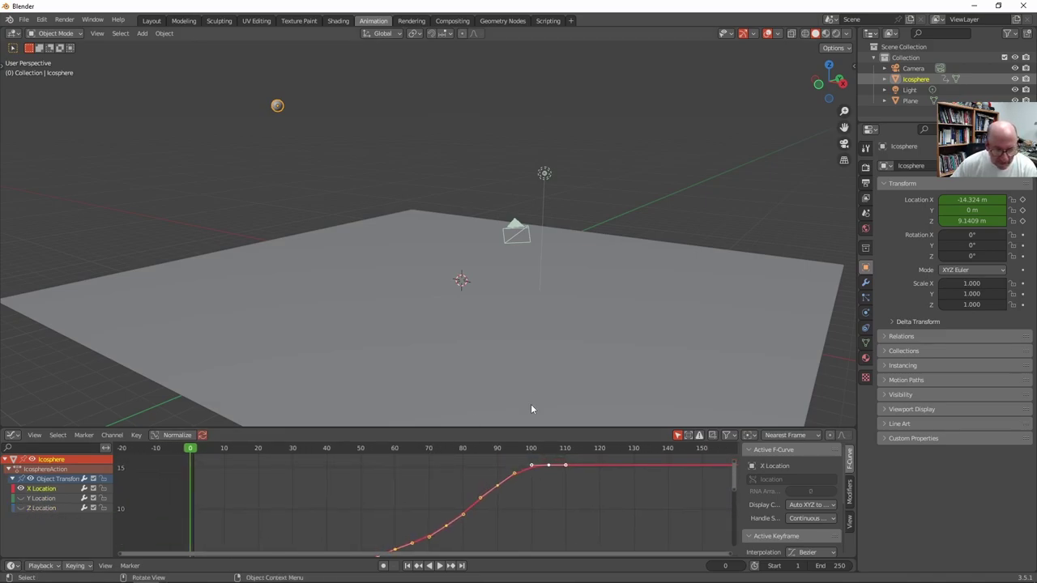
drag(532, 467, 532, 469)
click(547, 467)
right_click(548, 464)
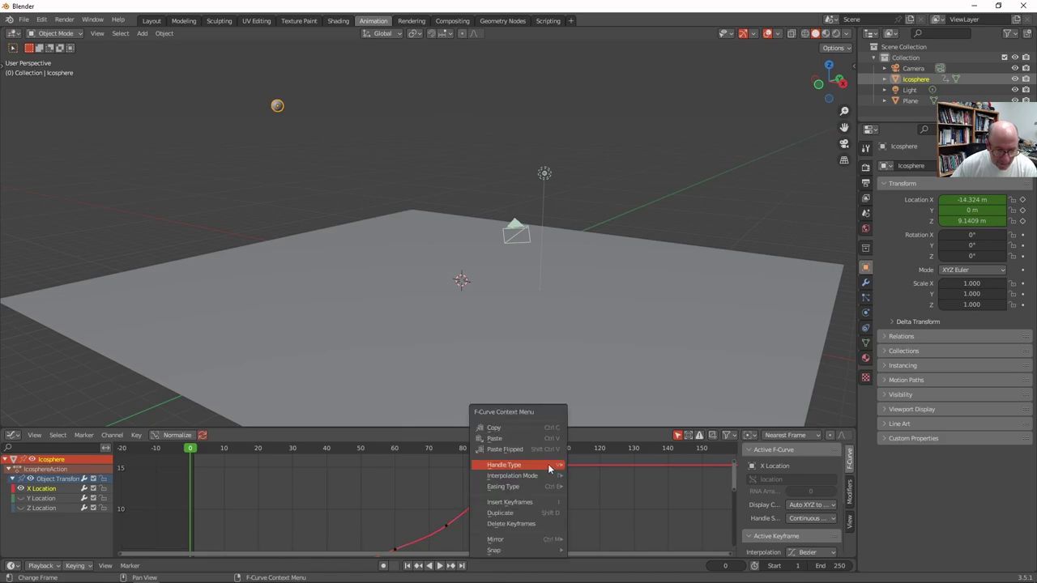
mouse_move(542, 466)
click(594, 465)
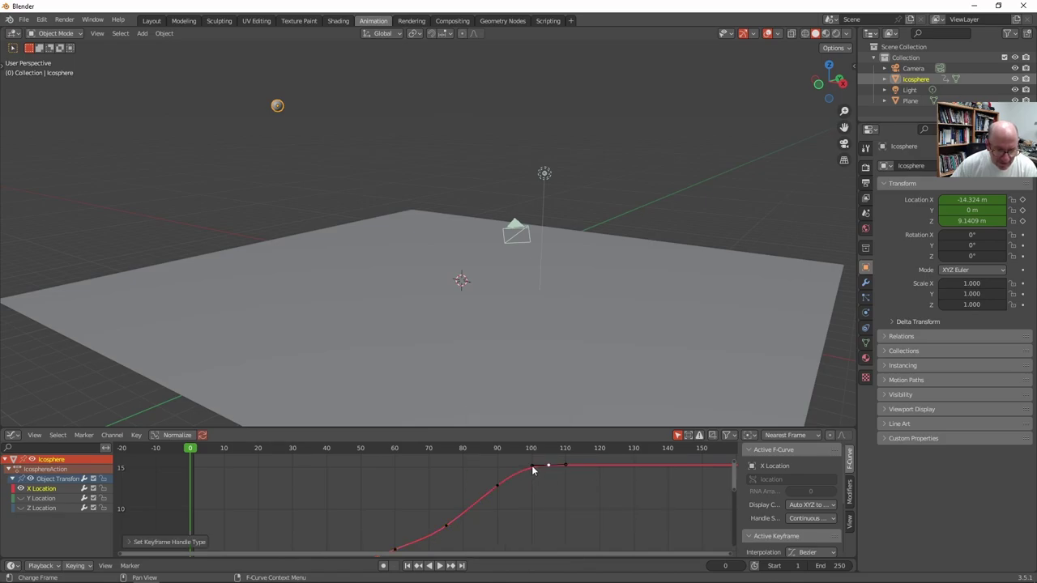
drag(533, 470, 500, 492)
Smooth the X Location curve between frames 15 and 30 by moving the handle between these keyframes
middle_drag(471, 518, 526, 487)
middle_drag(429, 519, 502, 456)
middle_drag(495, 573, 546, 540)
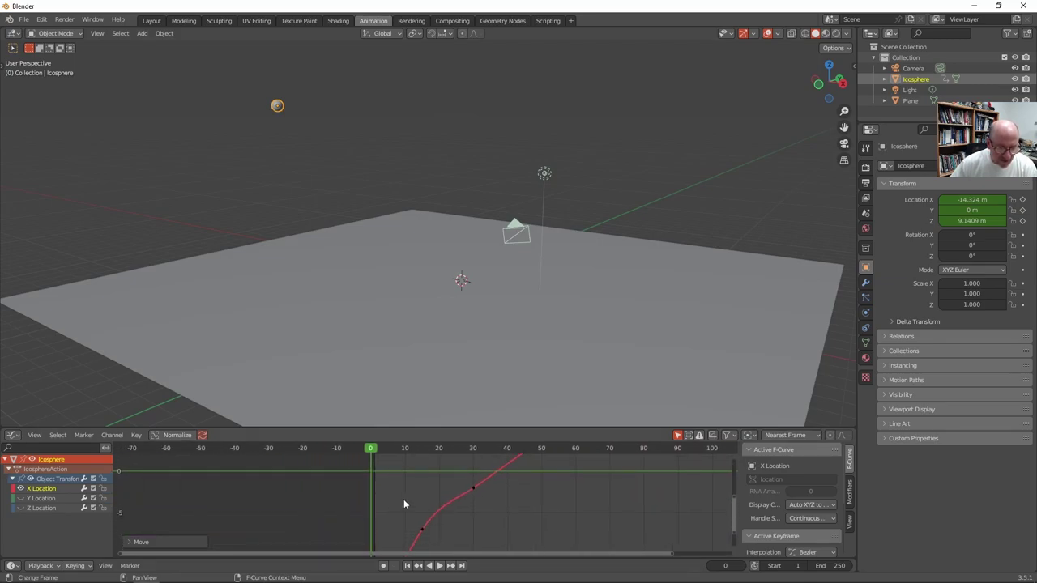
scroll(480, 514, down, 4)
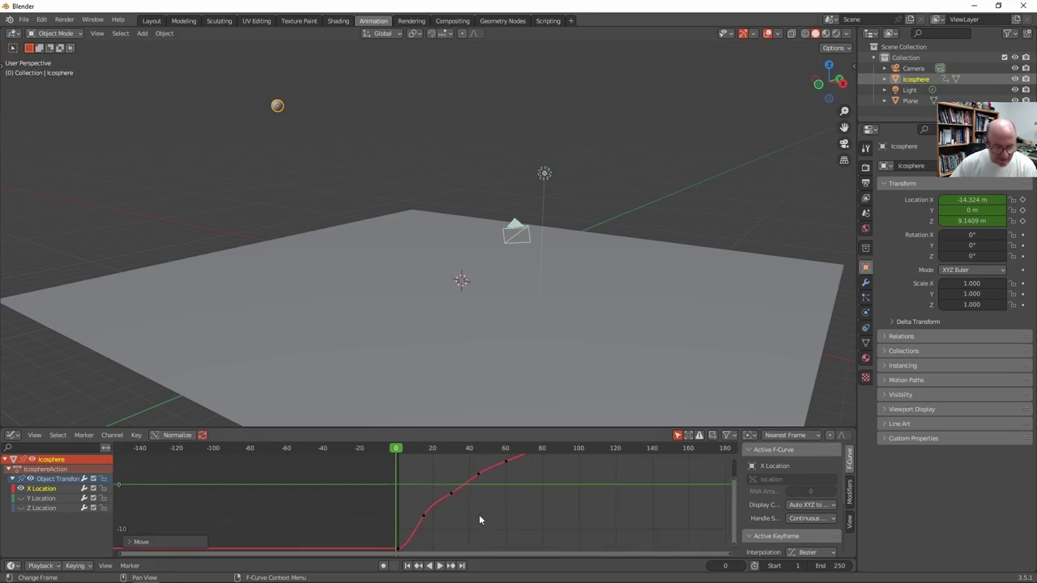
click(423, 517)
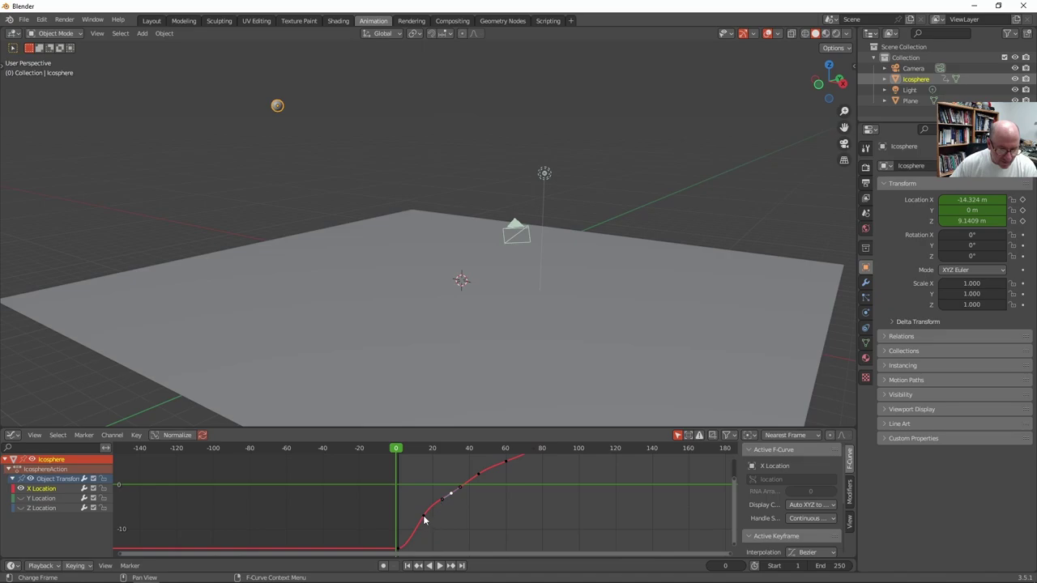
drag(423, 519, 440, 504)
Straighten the X Location curve around frames 60 and 90 by repositioning its points, and play the animation to check the motion
middle_drag(517, 474, 491, 484)
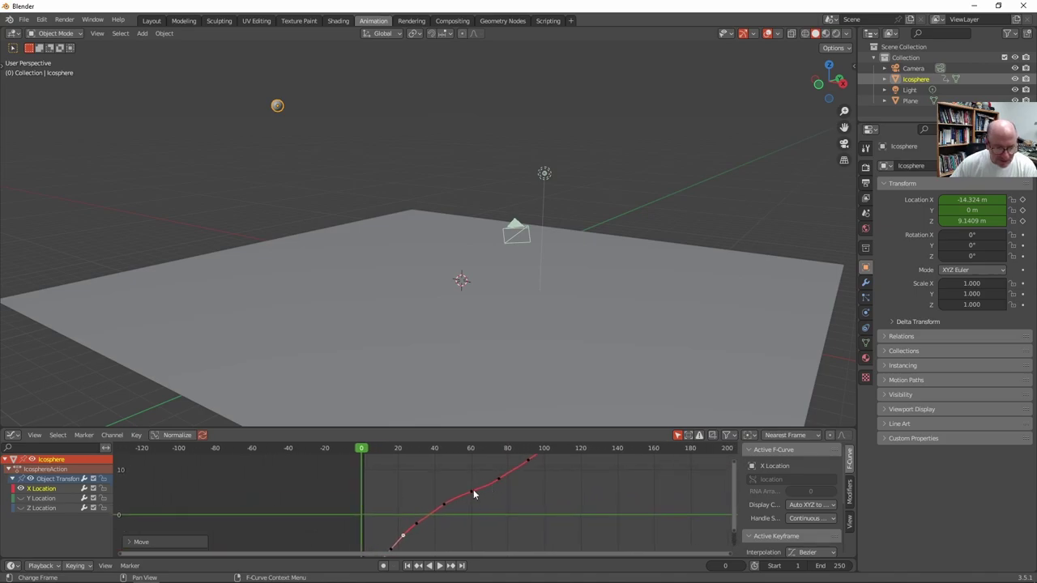
drag(470, 491, 497, 476)
middle_drag(536, 473, 504, 500)
drag(504, 486, 500, 479)
scroll(566, 489, down, 2)
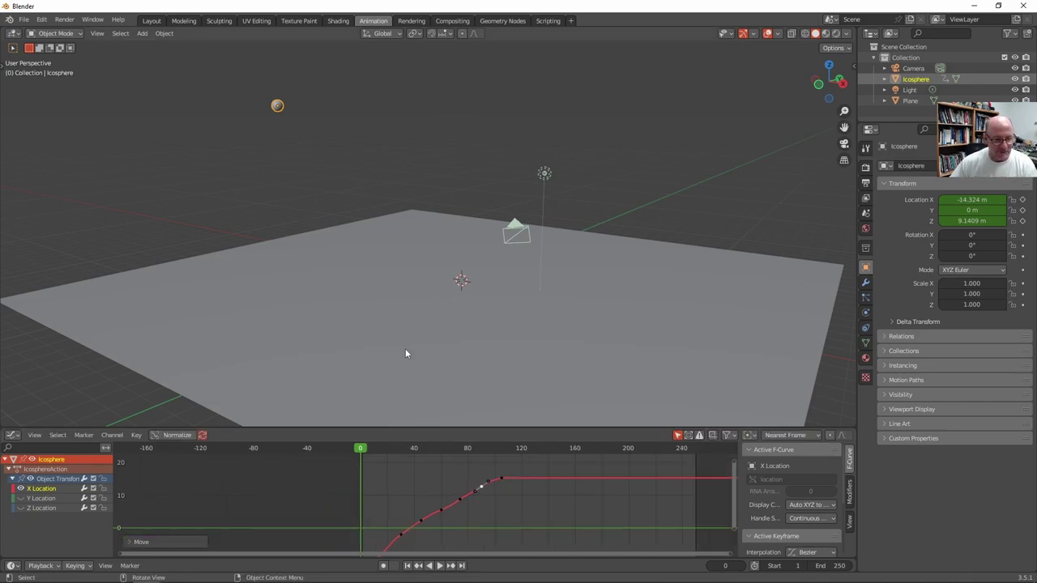
key(space)
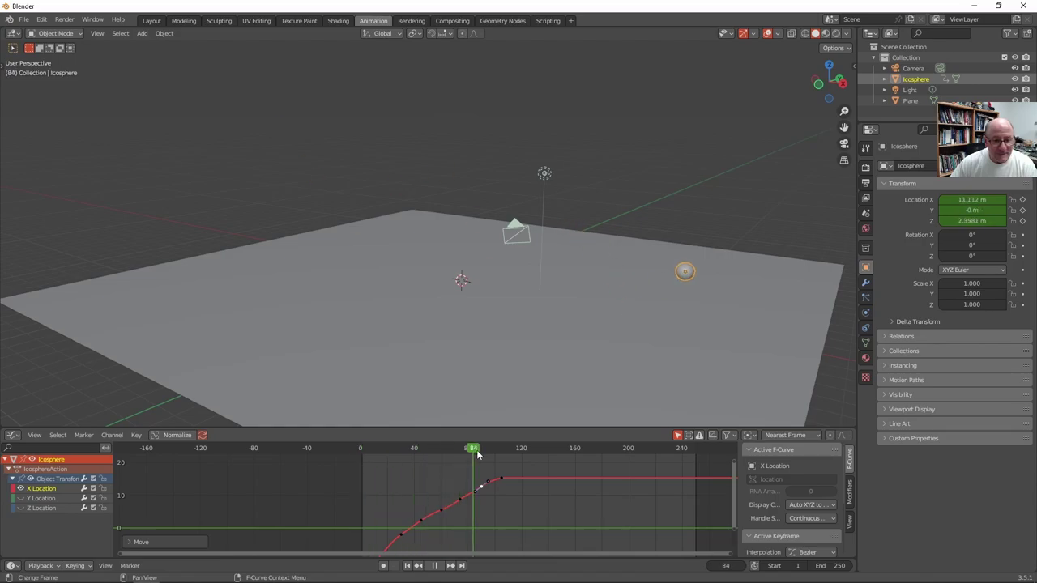
drag(364, 448, 497, 483)
Shift the frame 75 X Location keyframe forward by about 3 frames, and smooth the curve between frames 90 and 105
key(g)
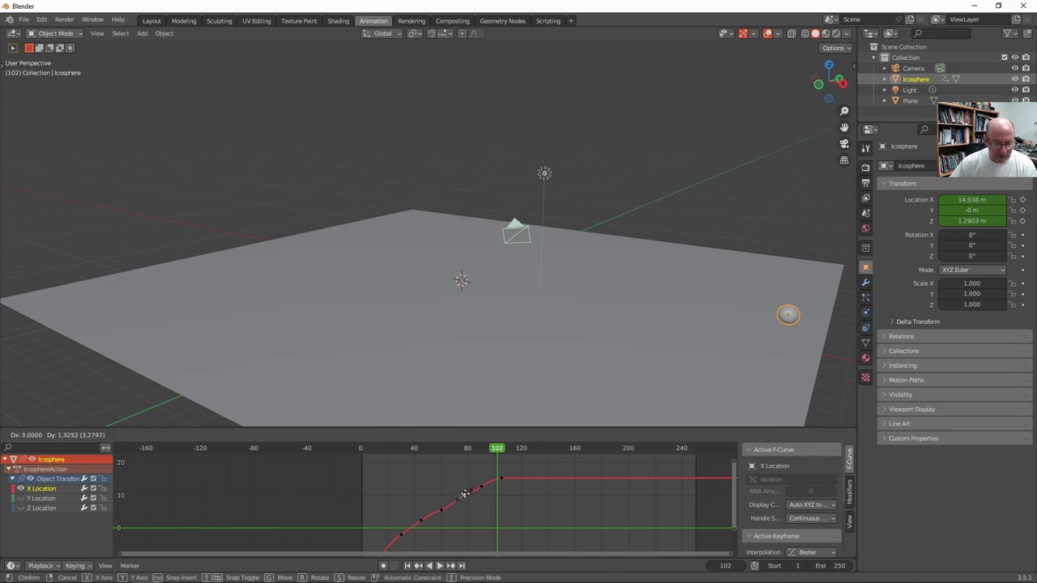
click(467, 499)
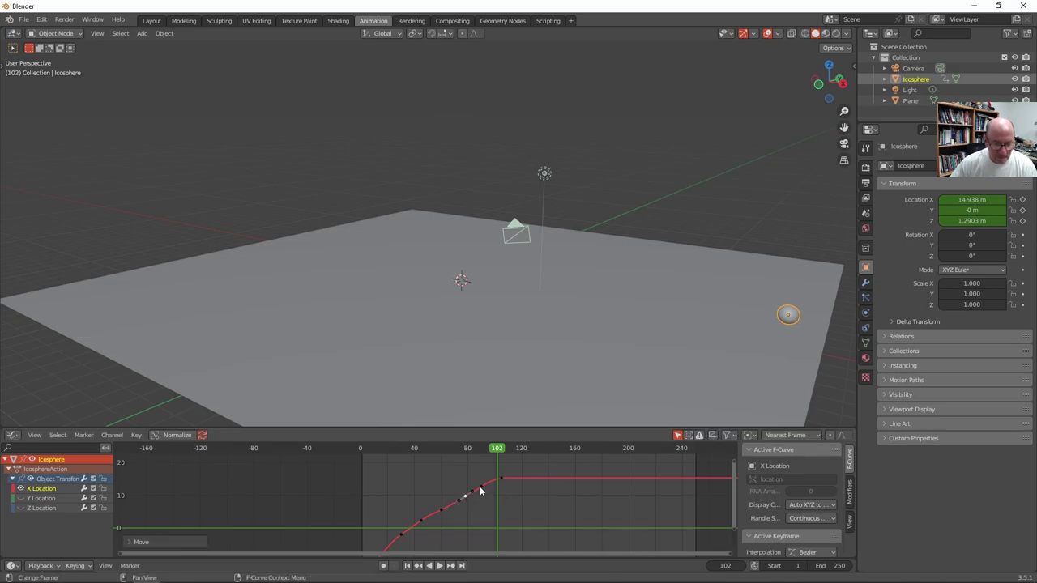
key(g)
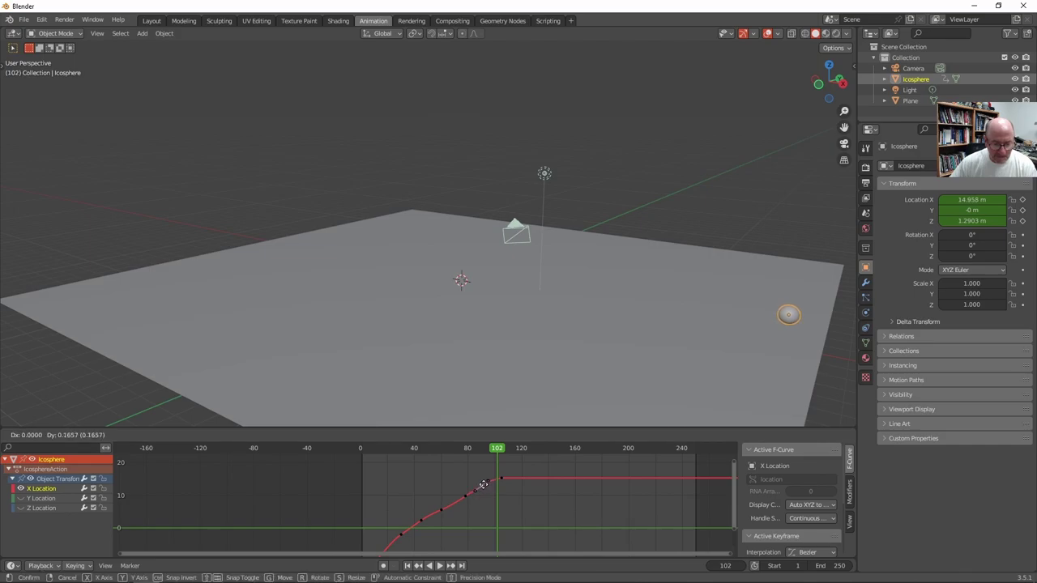
click(489, 483)
key(g)
click(506, 474)
Play the animation with the adjusted X Location curve and return to frame 0
key(space)
click(350, 449)
drag(335, 454, 361, 452)
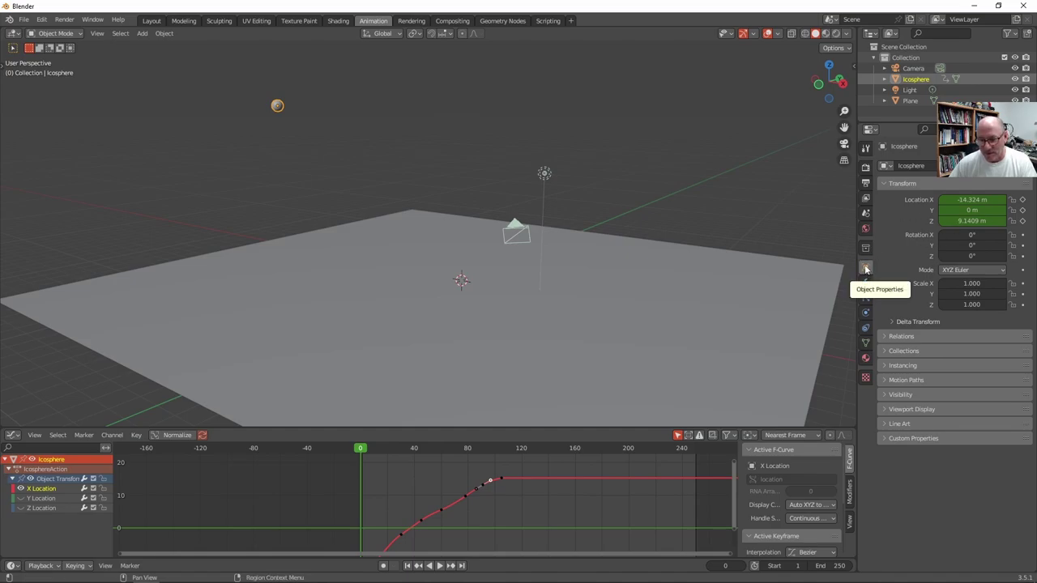
Give the ico sphere a new material with a red base color, and switch the viewport to Material Preview shading
click(865, 359)
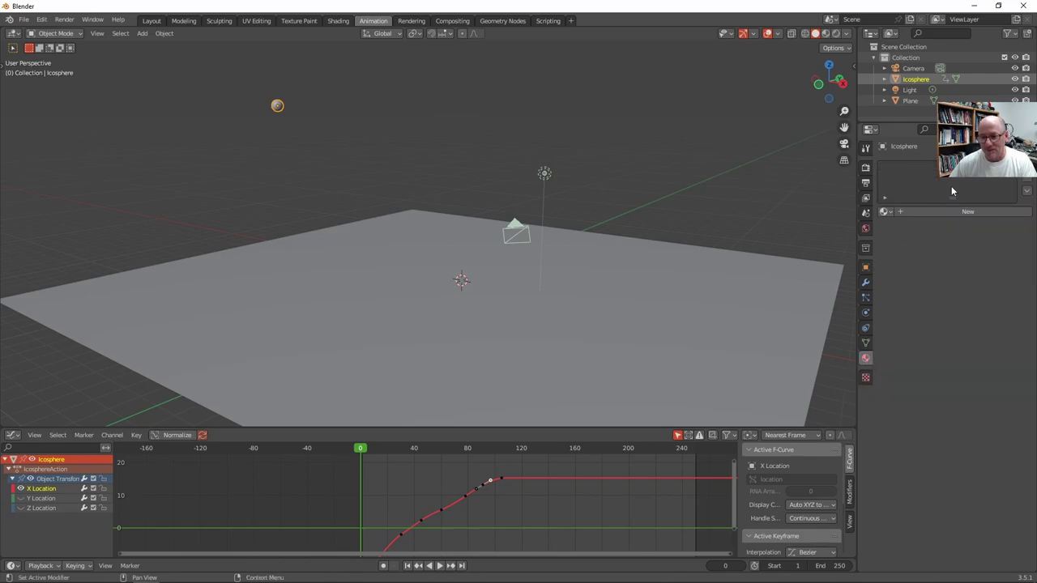
click(905, 213)
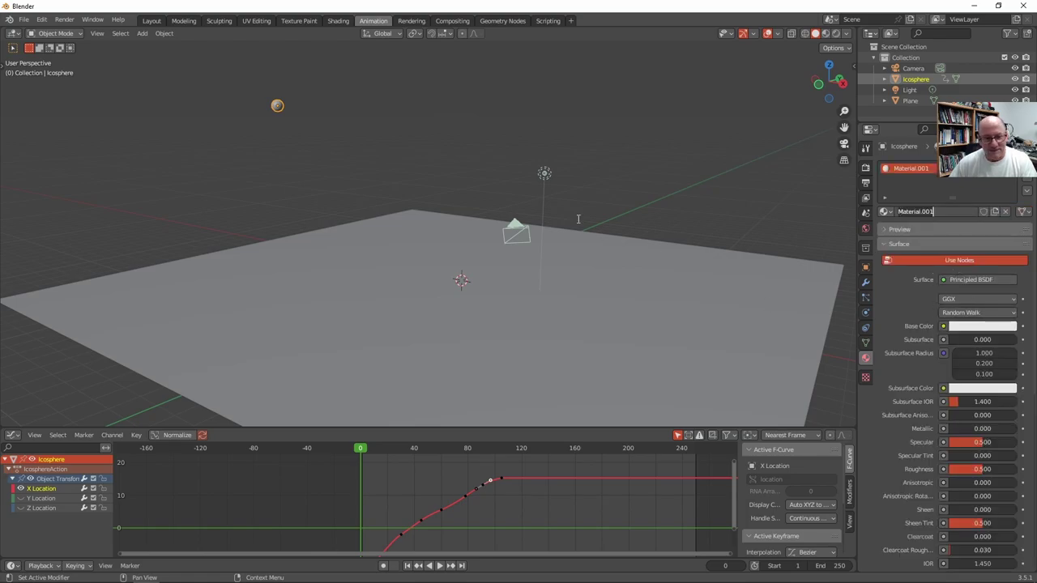
key(Return)
click(965, 328)
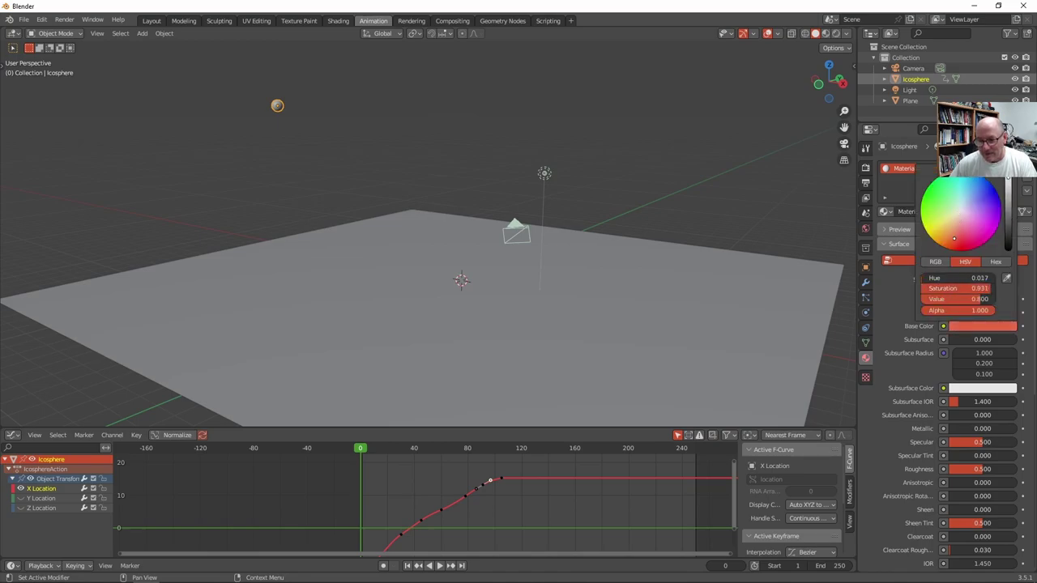
drag(955, 238, 967, 250)
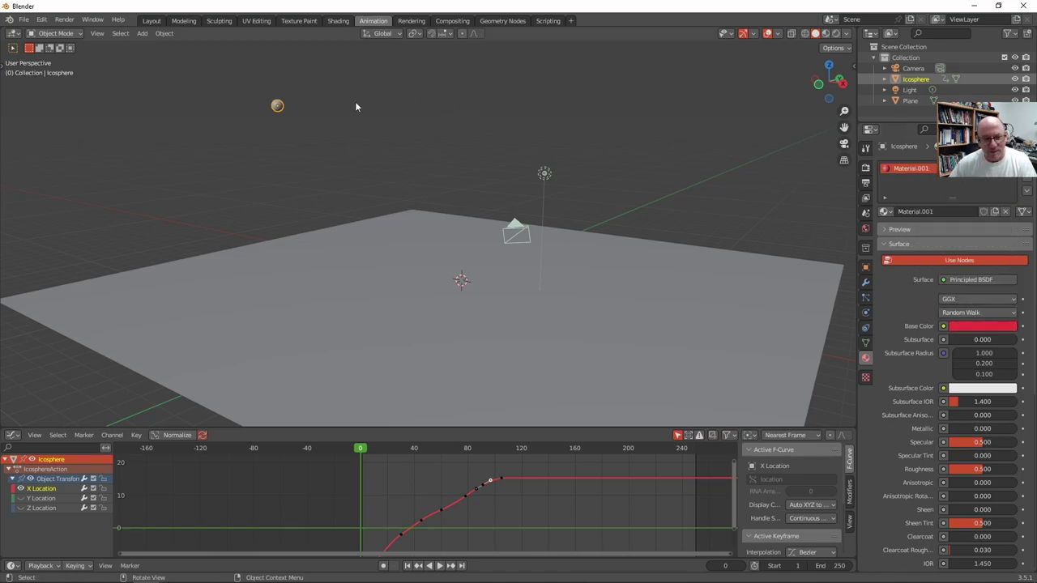
click(825, 35)
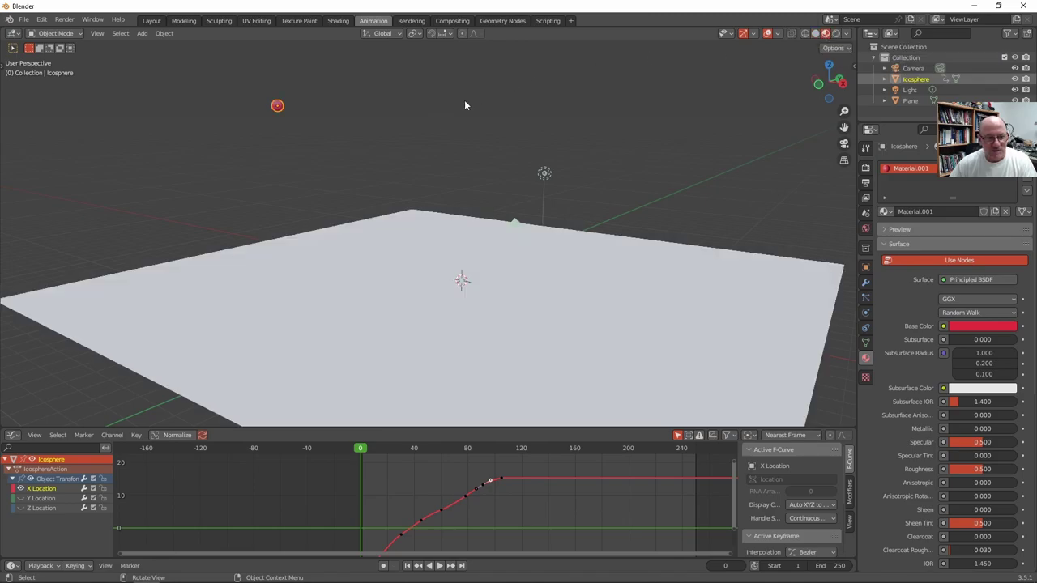
Give the plane a new material with a Checker Texture as its base color
click(256, 135)
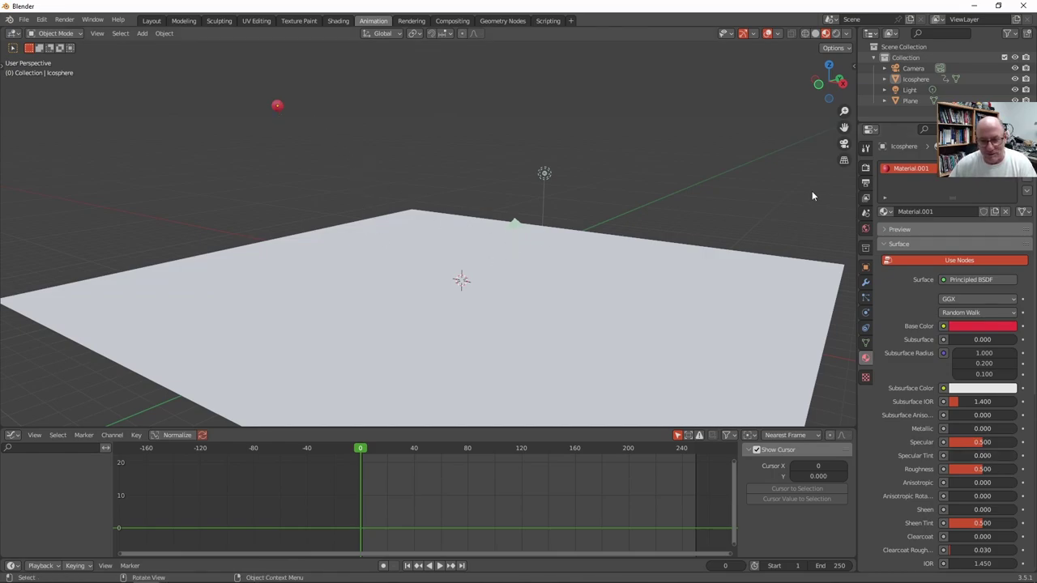
click(699, 295)
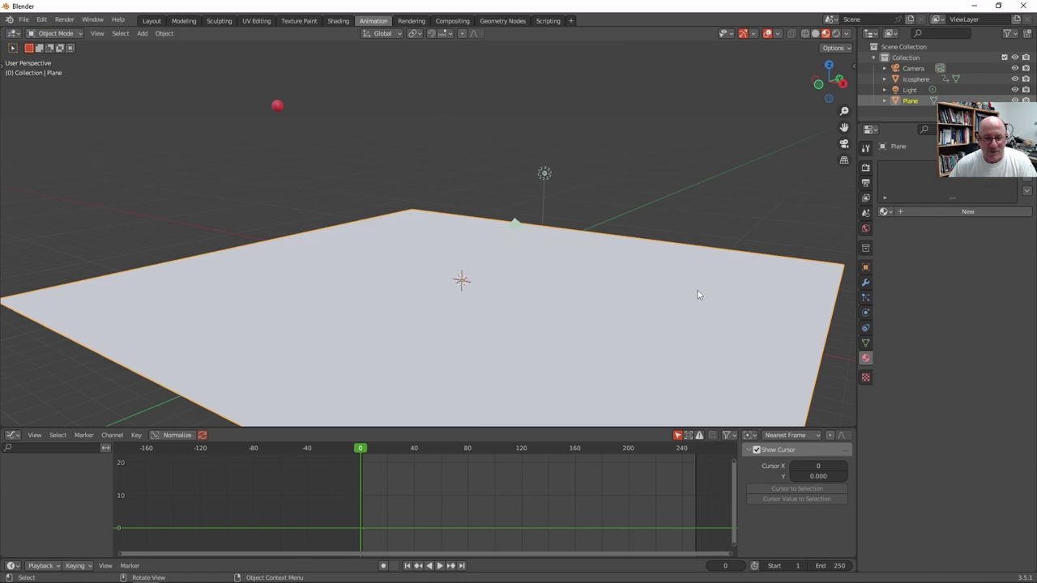
click(900, 213)
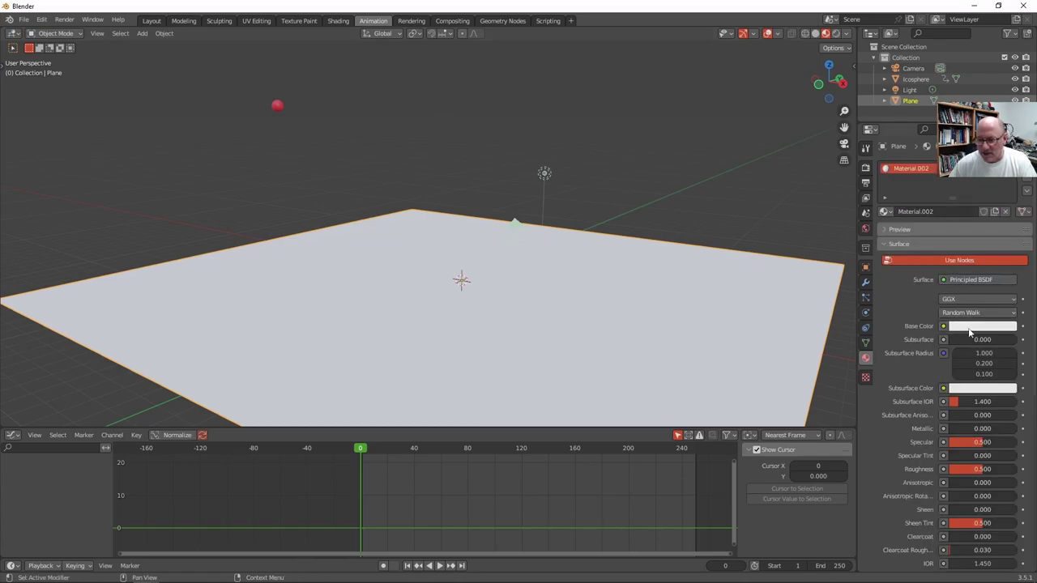
click(943, 327)
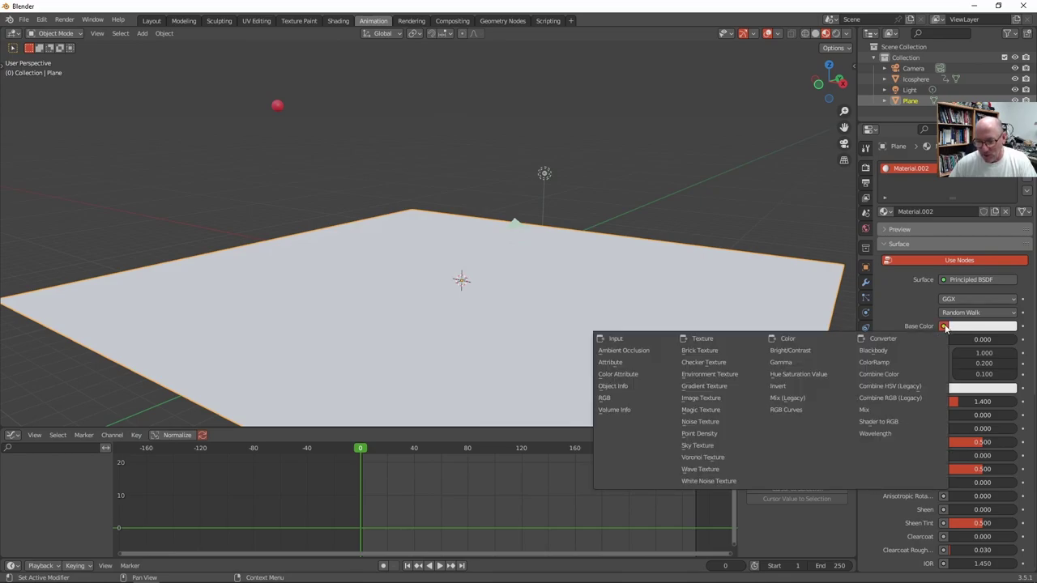
click(943, 326)
click(944, 327)
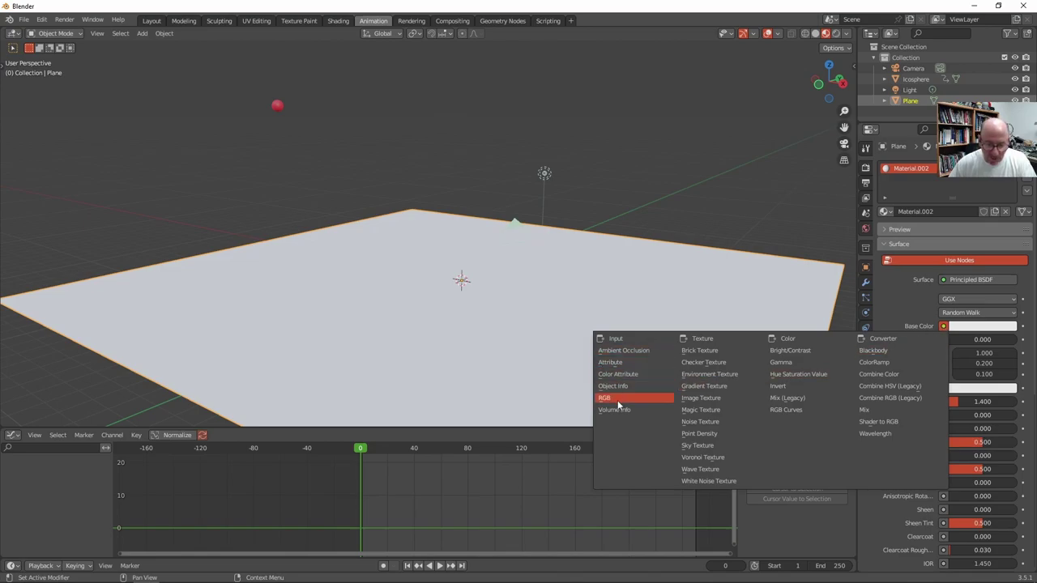
click(697, 361)
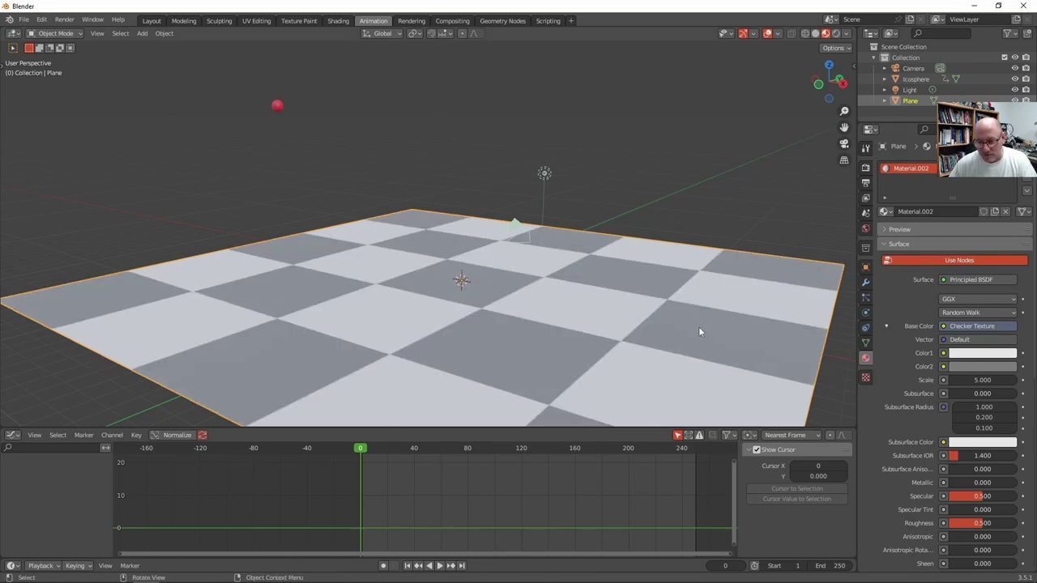
Set the scale of the plane's checker texture to 20
drag(982, 380, 1036, 380)
click(979, 380)
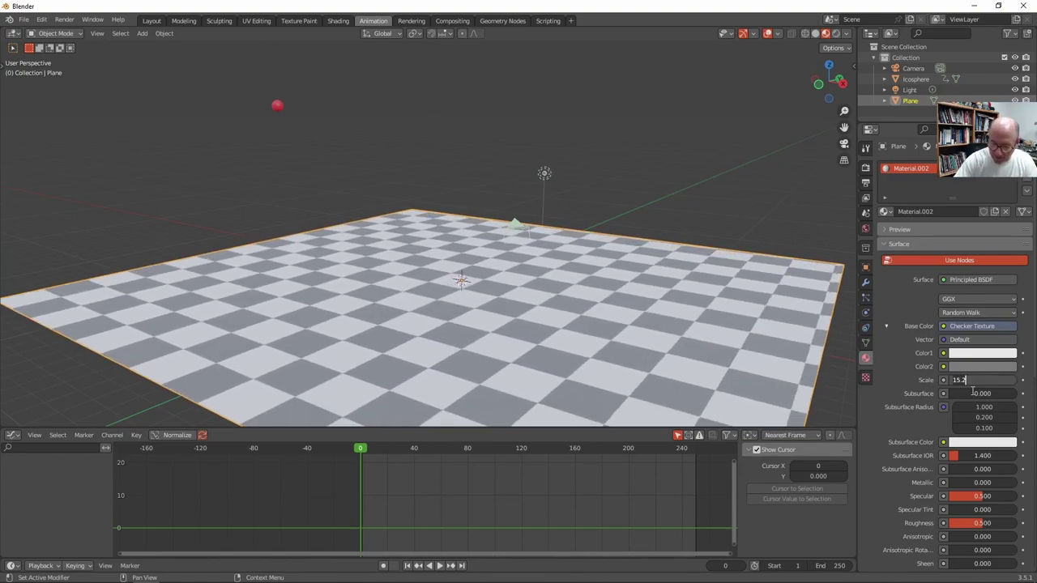
text(20)
key(Return)
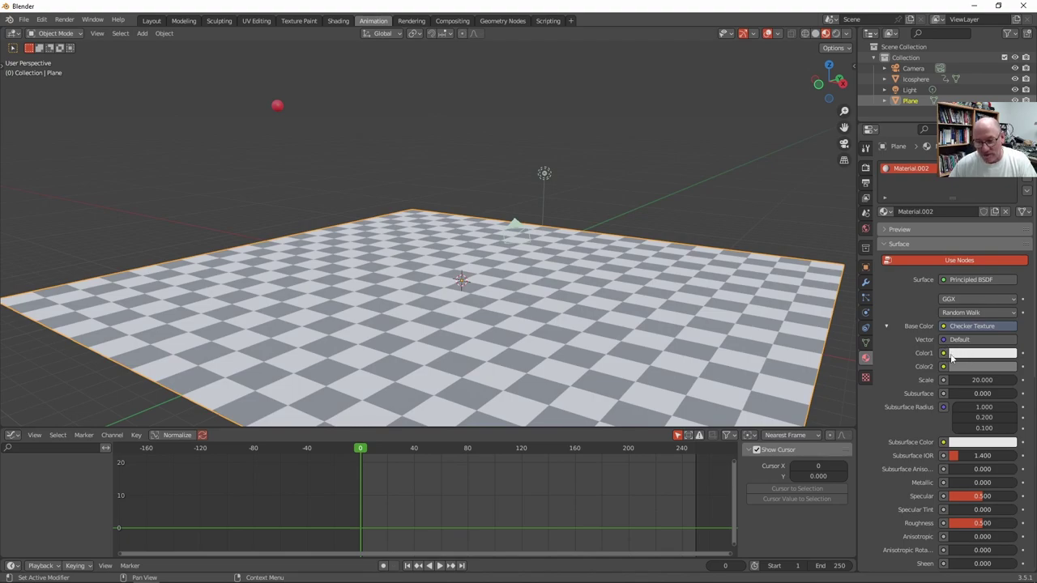
Set the checker texture's Color1 to bright green and Color2 to purple
click(968, 357)
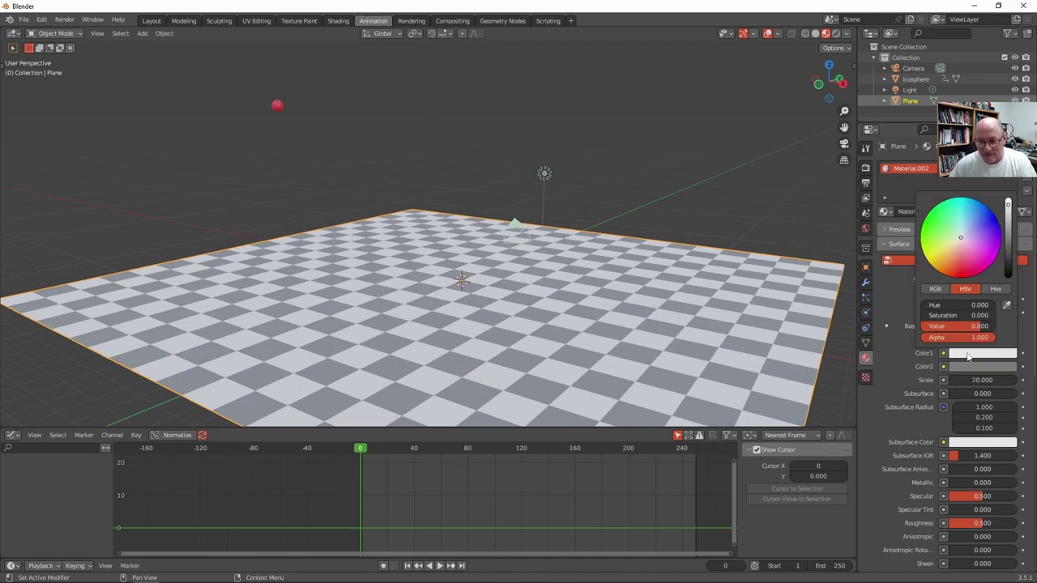
click(926, 215)
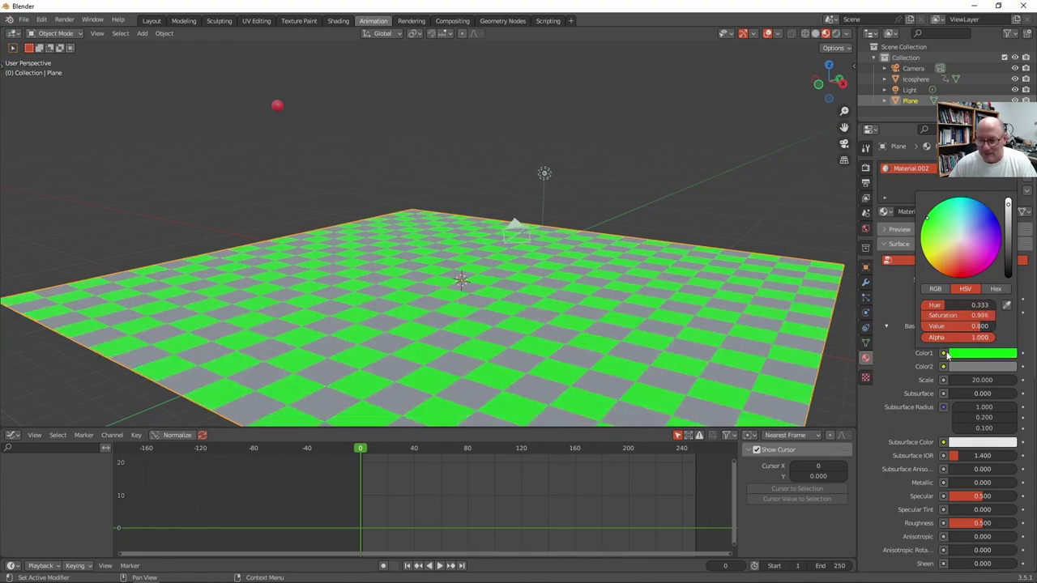
click(970, 364)
click(953, 259)
drag(954, 259, 994, 273)
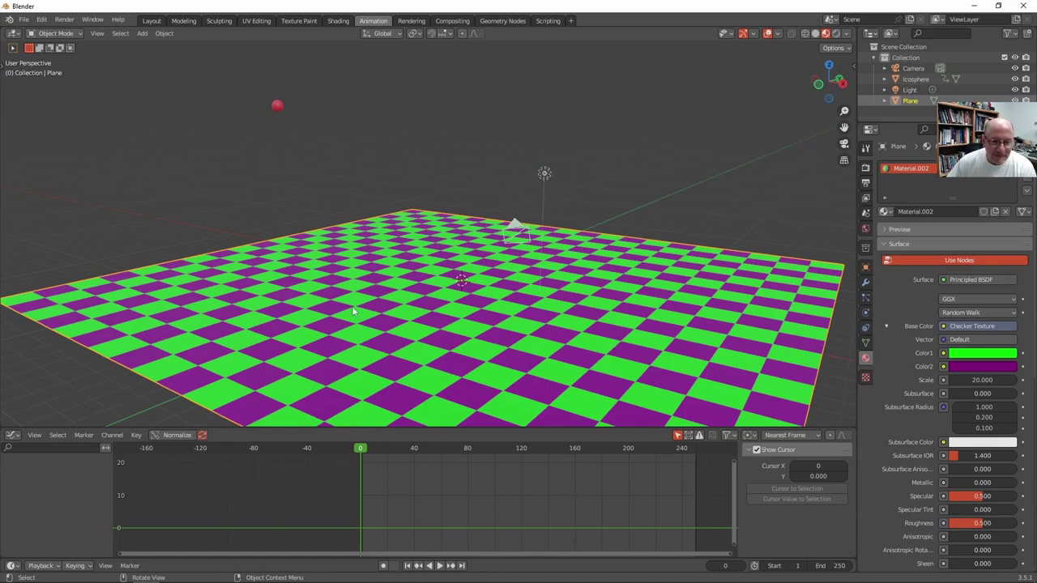
Change the light to a Sun, switch the viewport to Rendered shading at frame 44, and return to frame 0
click(545, 173)
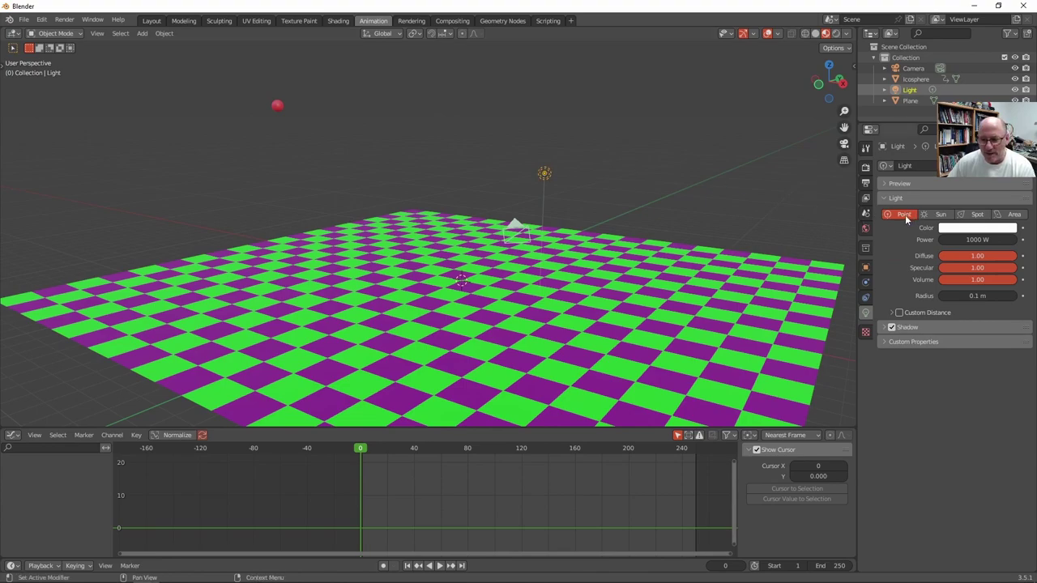
click(940, 215)
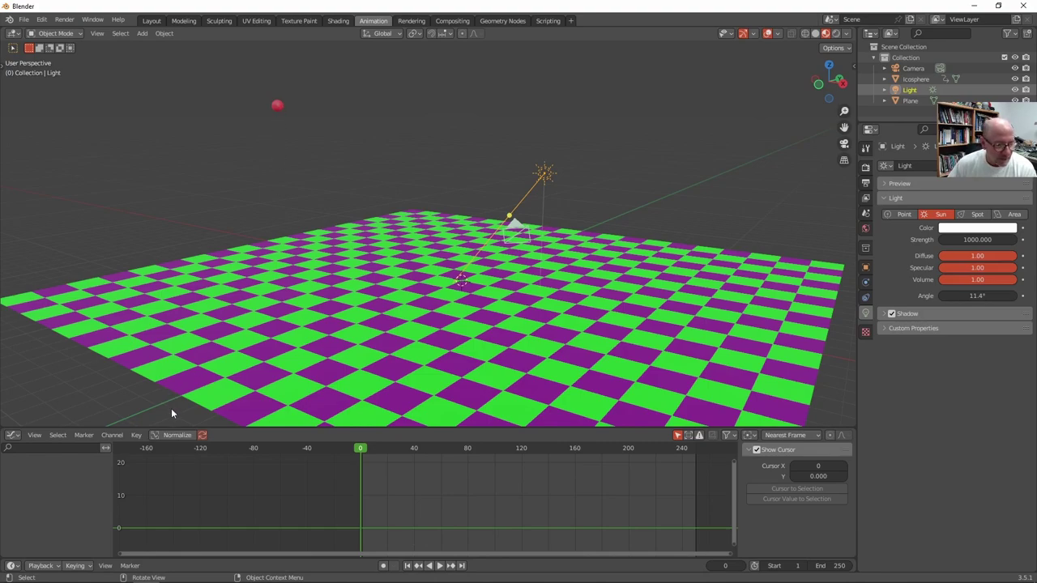
drag(363, 452, 419, 458)
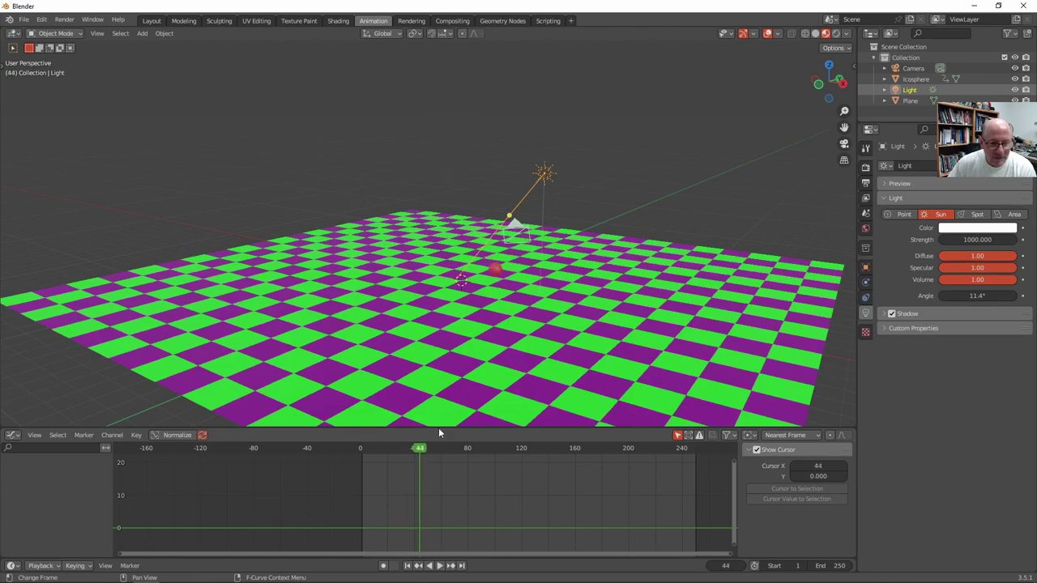
click(837, 33)
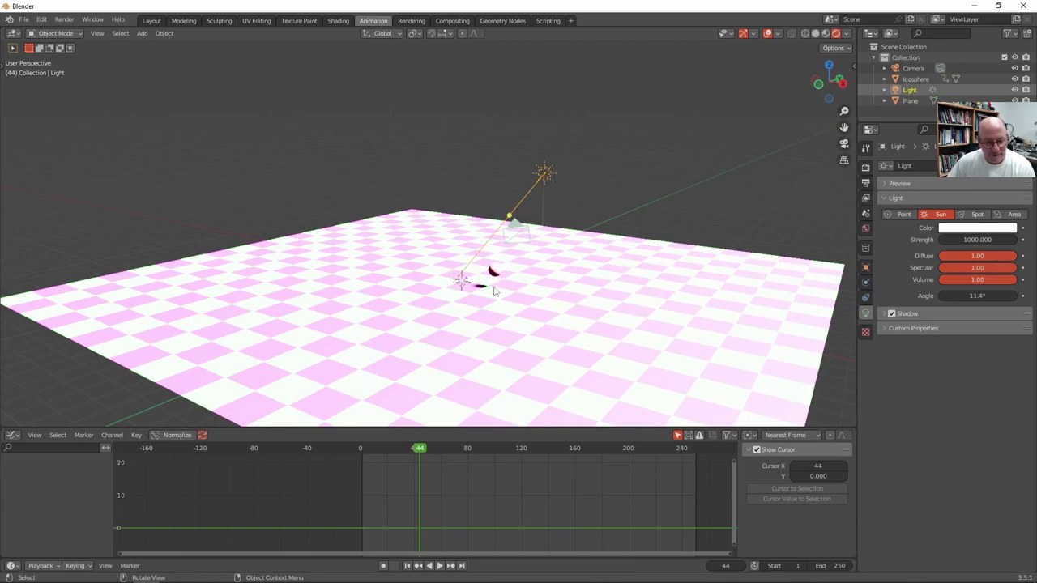
drag(420, 449, 360, 455)
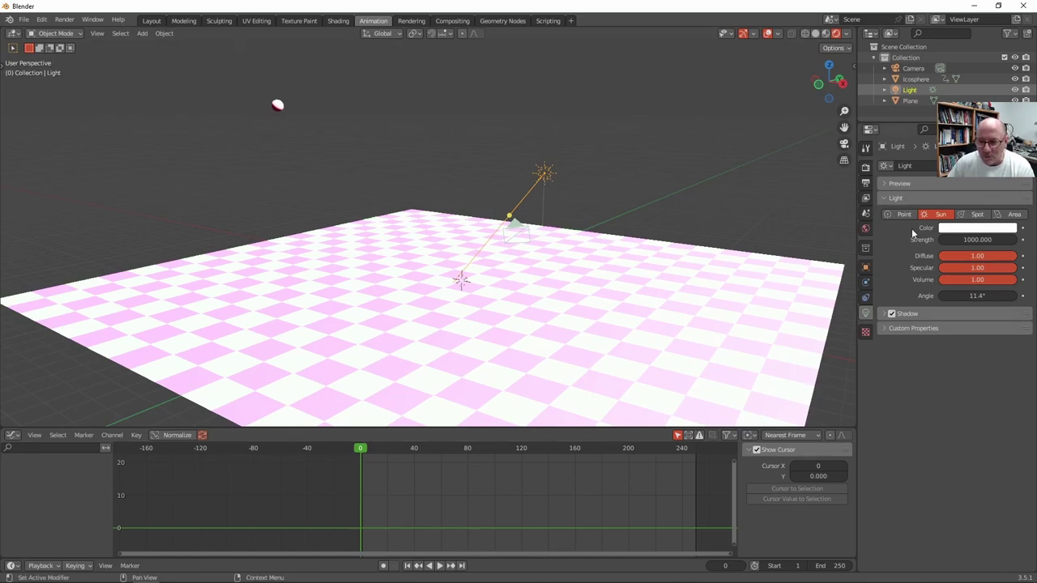
Set the sun light's strength to 20
drag(964, 240, 968, 240)
click(972, 239)
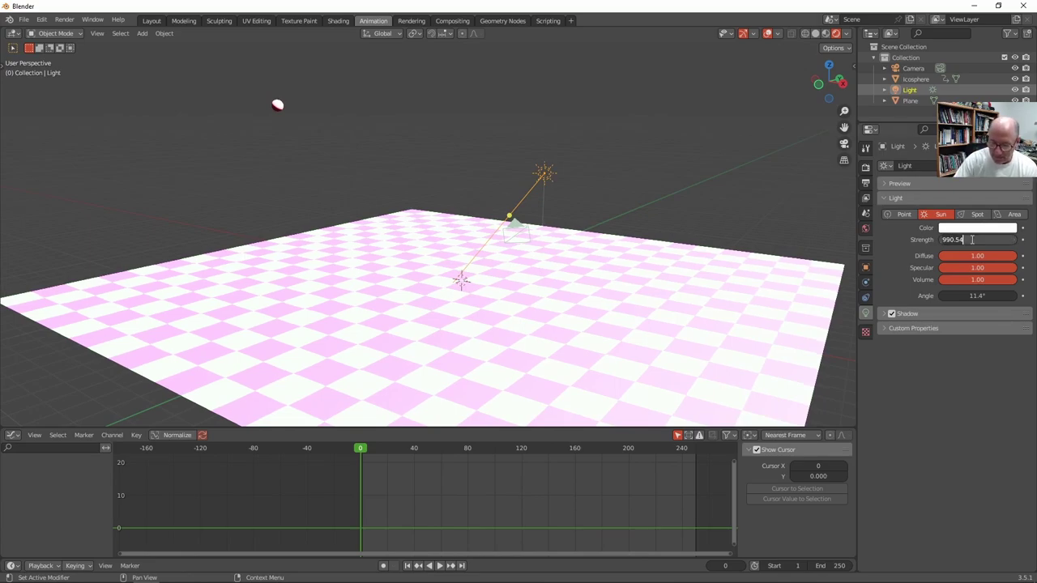
key(ctrl+a)
key(BackSpace)
text(20)
key(Return)
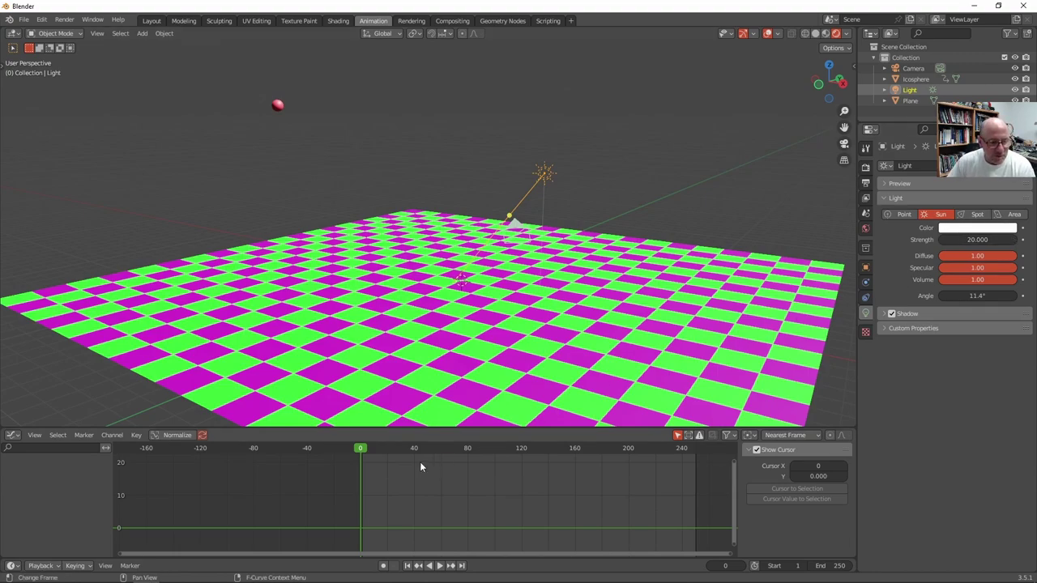
Play the animation in the rendered view and again through the camera, returning to frame 0
key(space)
drag(434, 459, 355, 458)
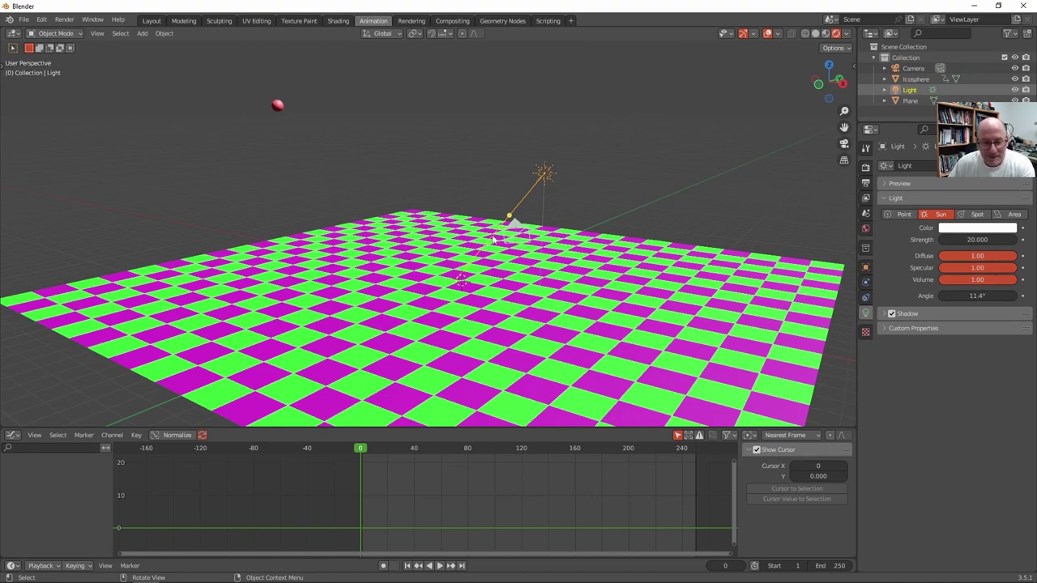
key(KP_0)
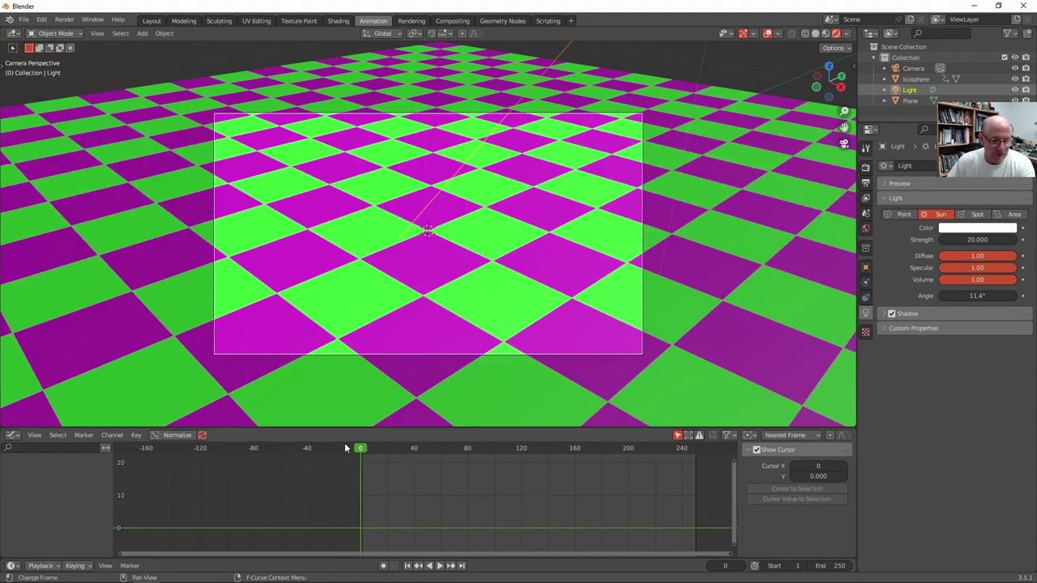
drag(361, 450, 383, 456)
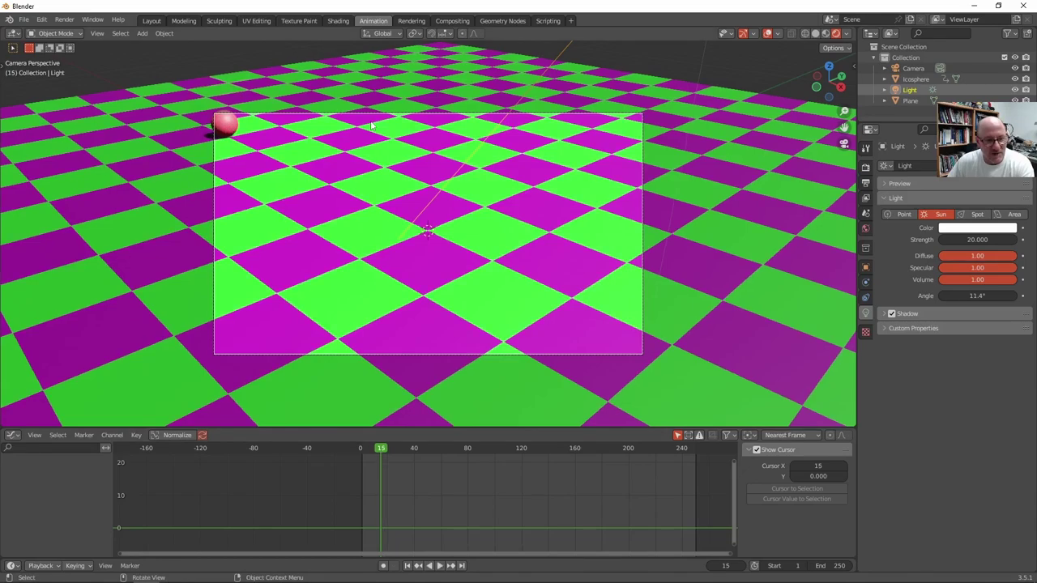
key(space)
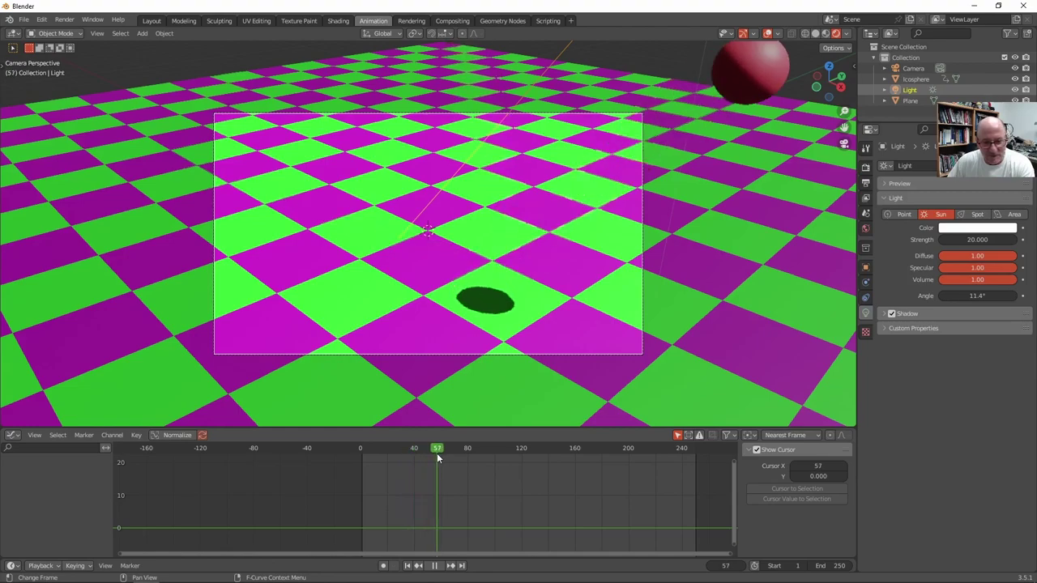
click(349, 448)
key(space)
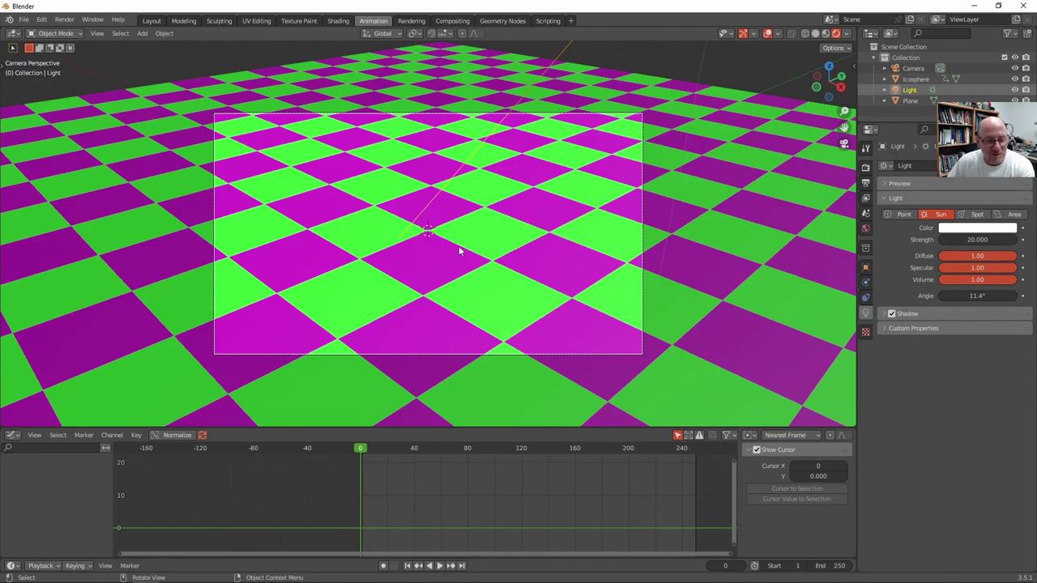
In top view, move the camera outward to the plane's corner on the positive X, negative Y side
key(KP_7)
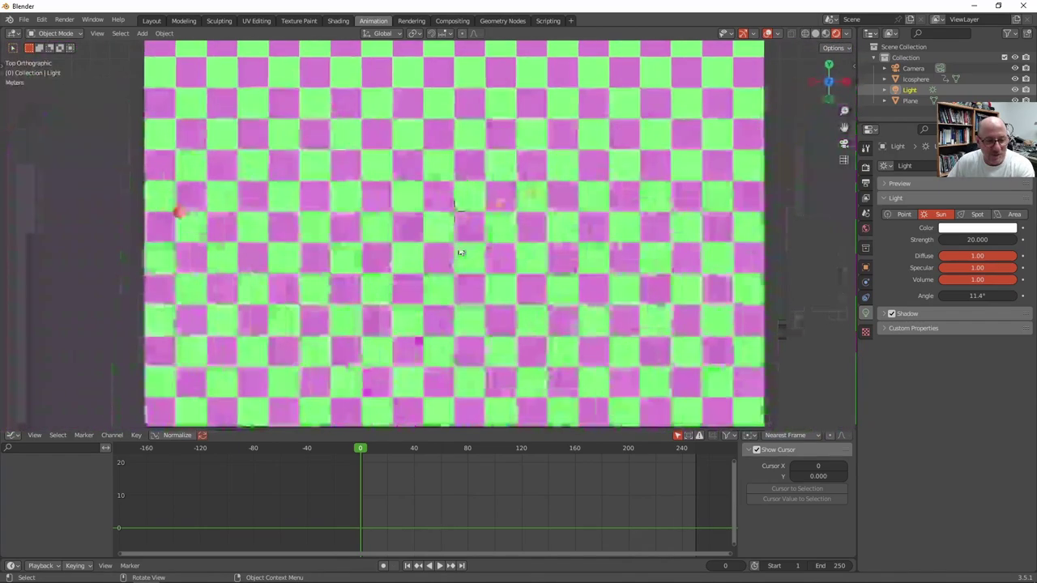
click(576, 329)
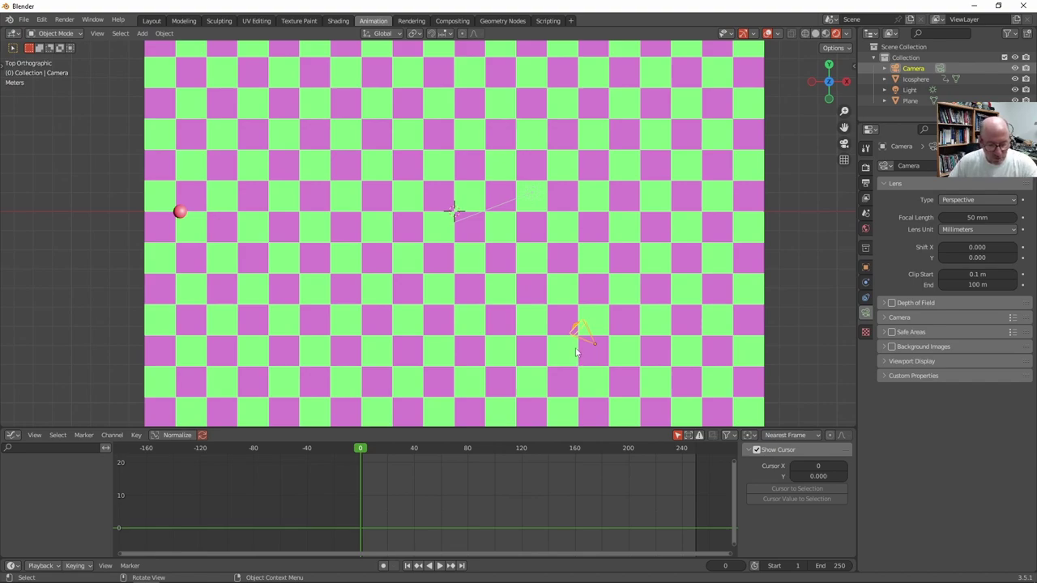
scroll(580, 343, down, 5)
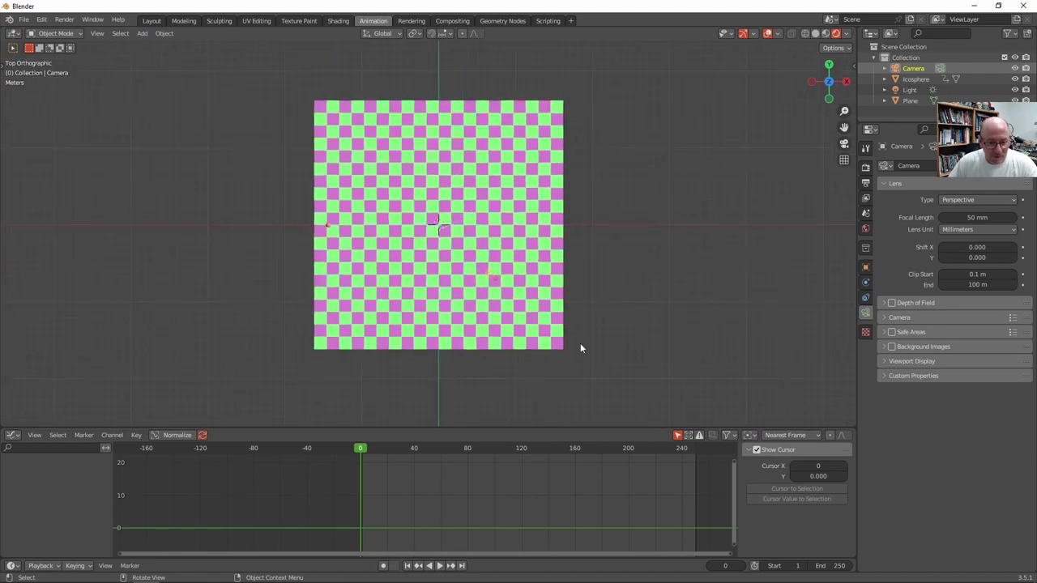
key(g)
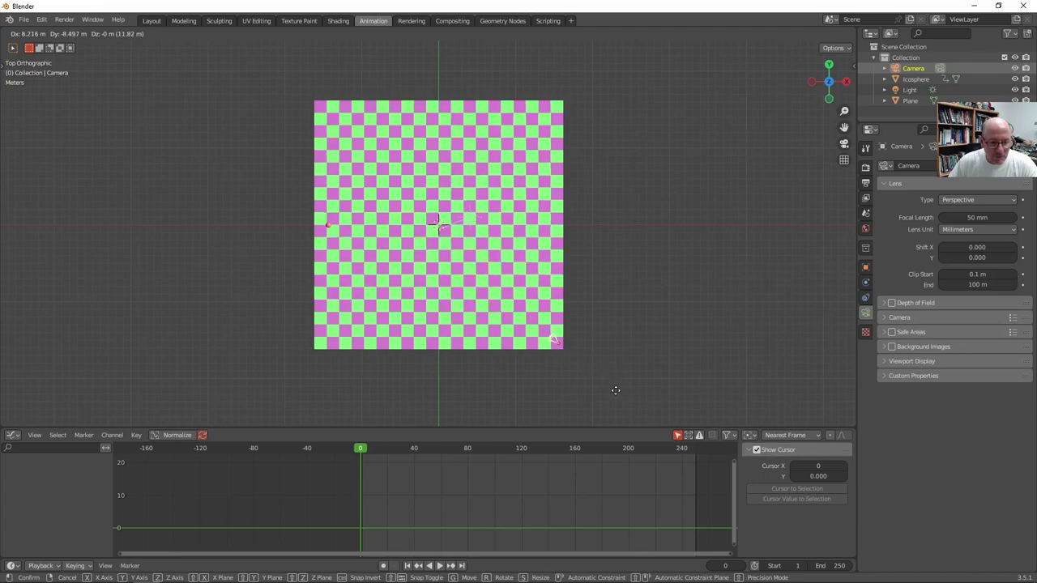
click(618, 393)
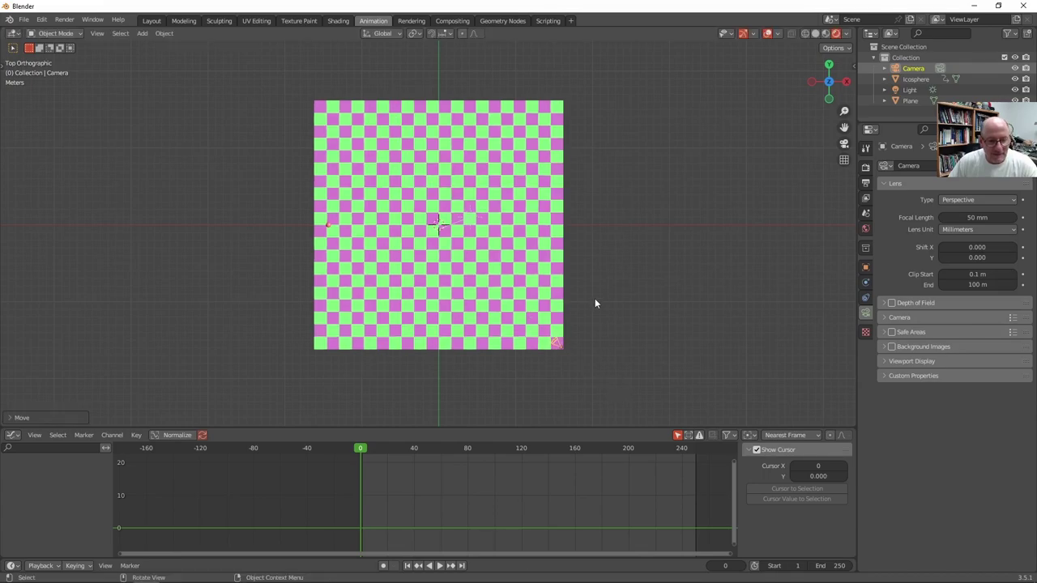
Look through the camera and raise it about 5 m along the global Z axis
key(KP_0)
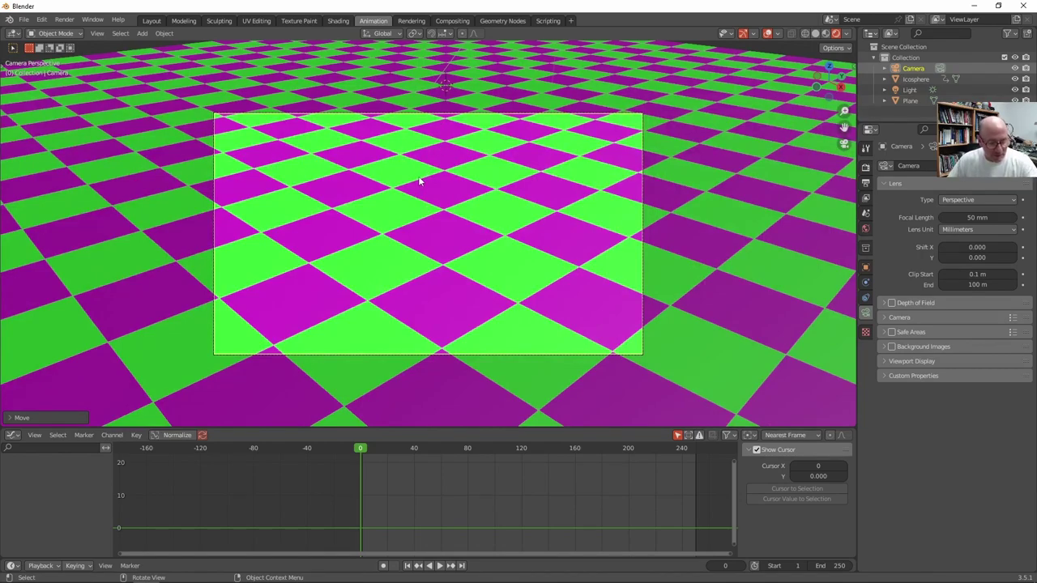
key(g)
key(z)
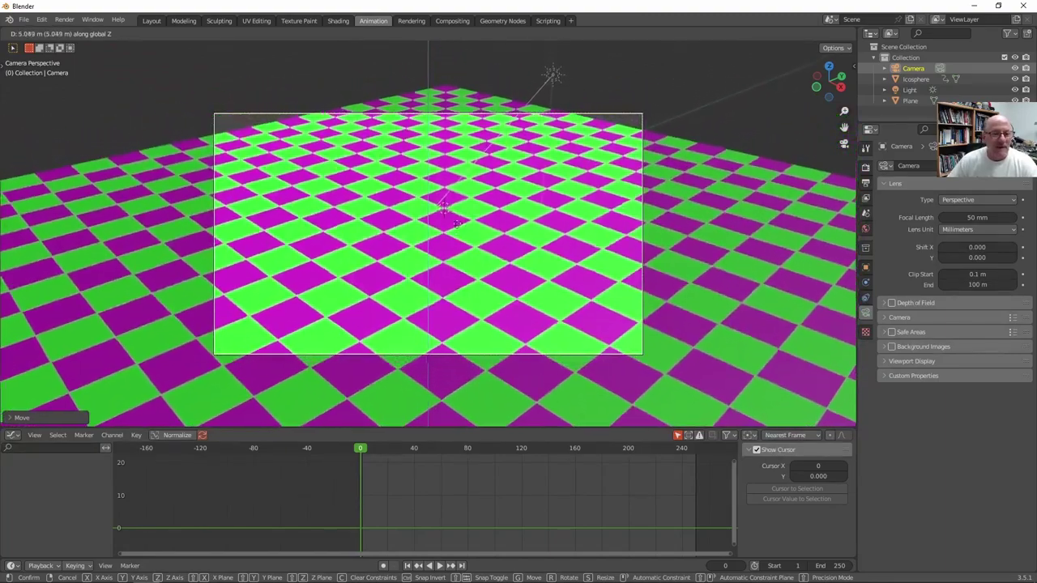
key(Return)
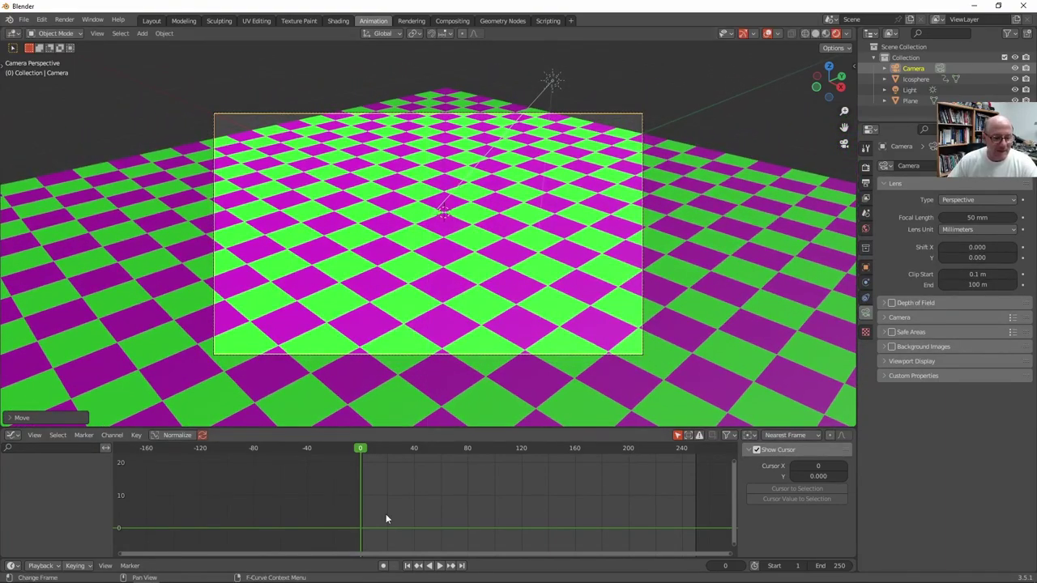
Play the animation to check the framing, return to frame 0, and set the camera's focal length to 35 mm
drag(361, 451, 362, 505)
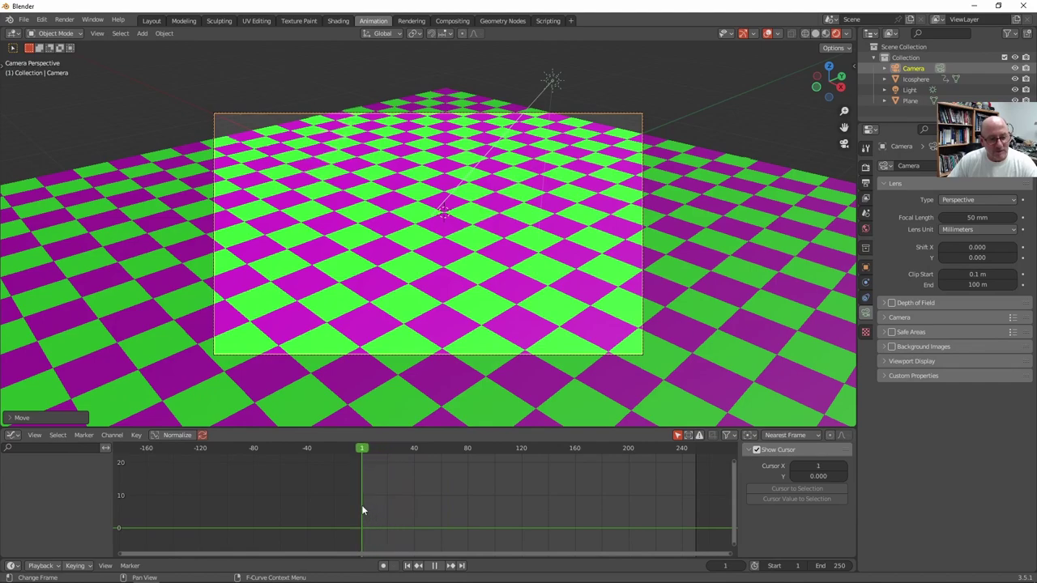
click(360, 448)
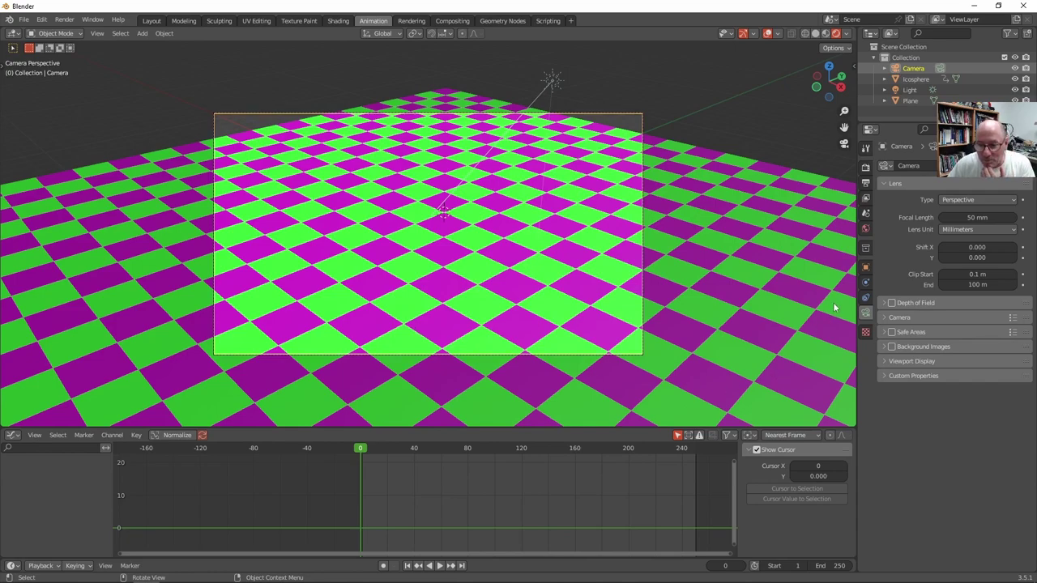
click(884, 303)
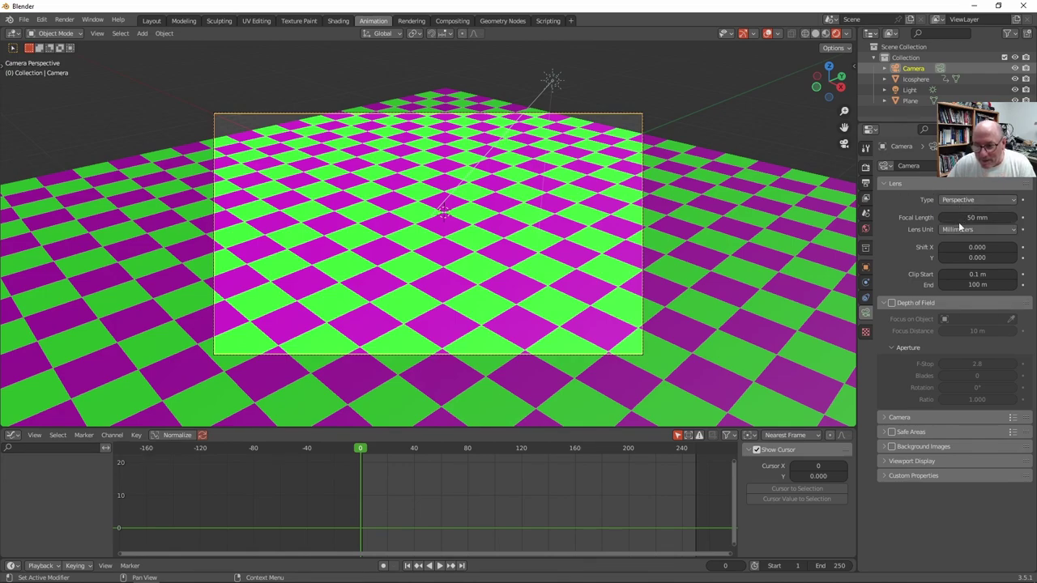
drag(972, 217, 941, 217)
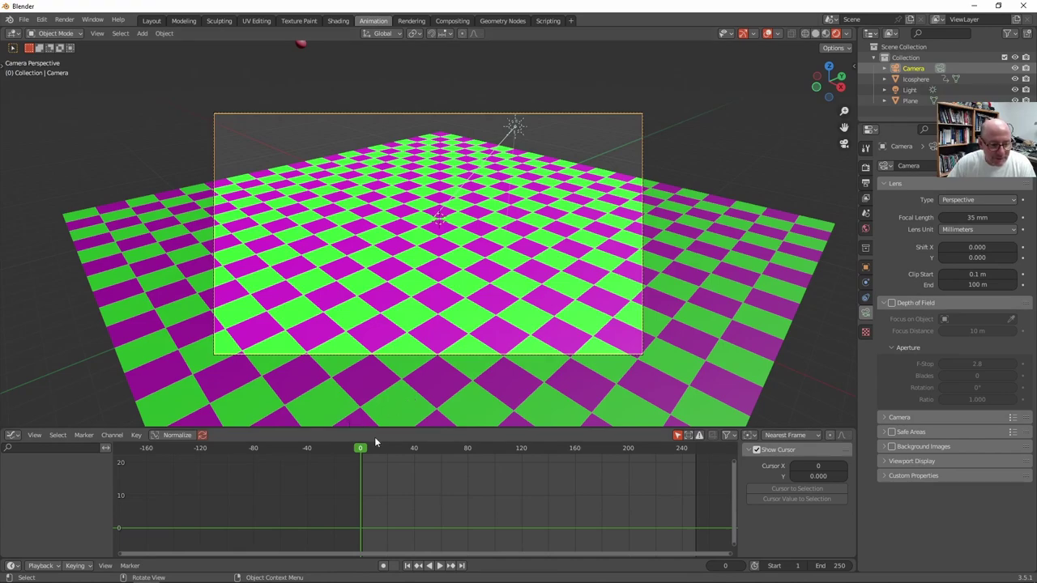
Play the animation through the camera and scrub to frame 107 to check whether the ball stays in the camera frame
key(space)
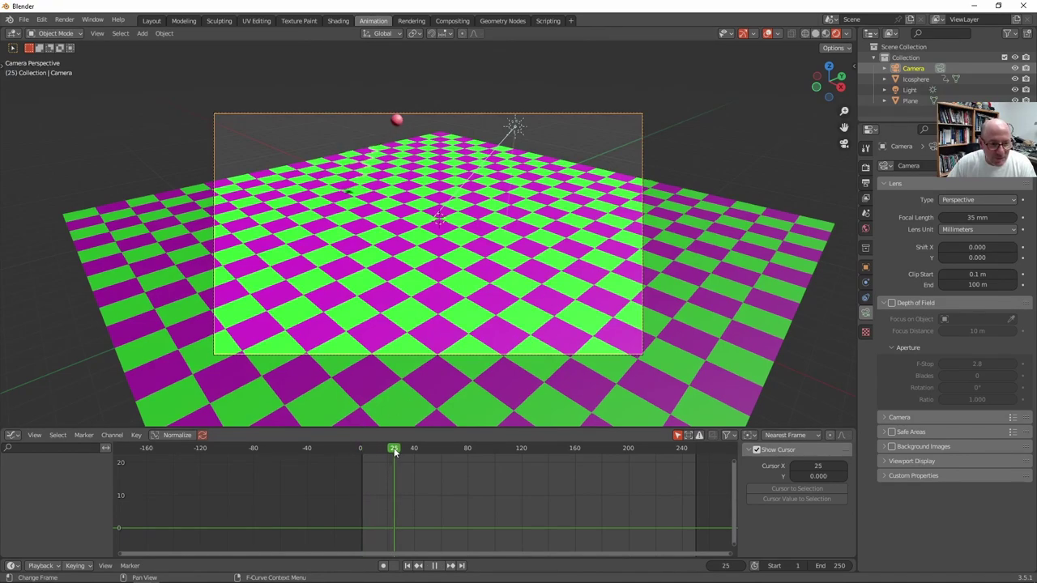
drag(394, 452, 505, 500)
key(space)
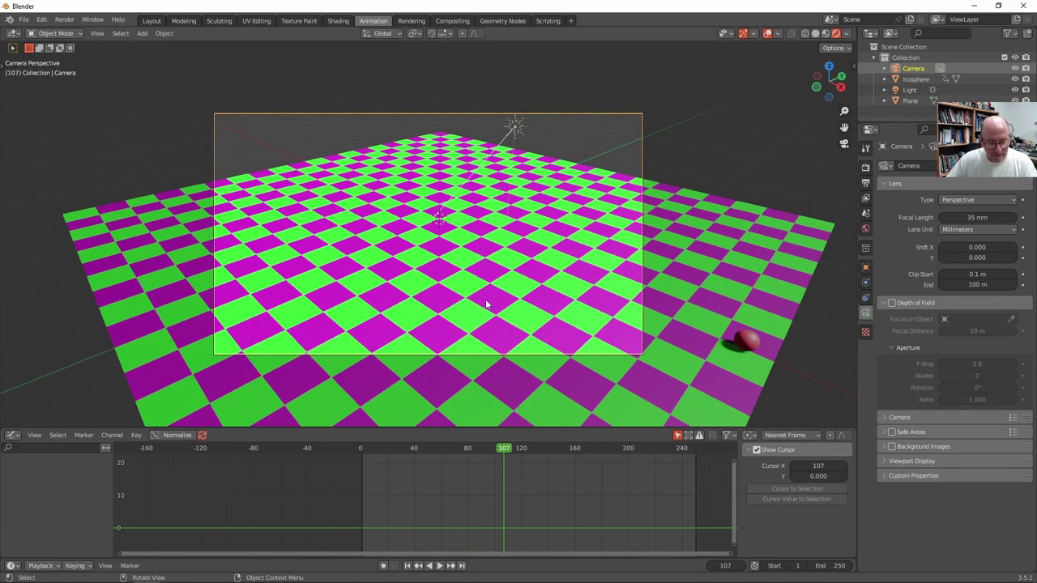
In top view, move the camera about 8 m toward negative X, rotate it about 36° clockwise, and look through it
key(KP_7)
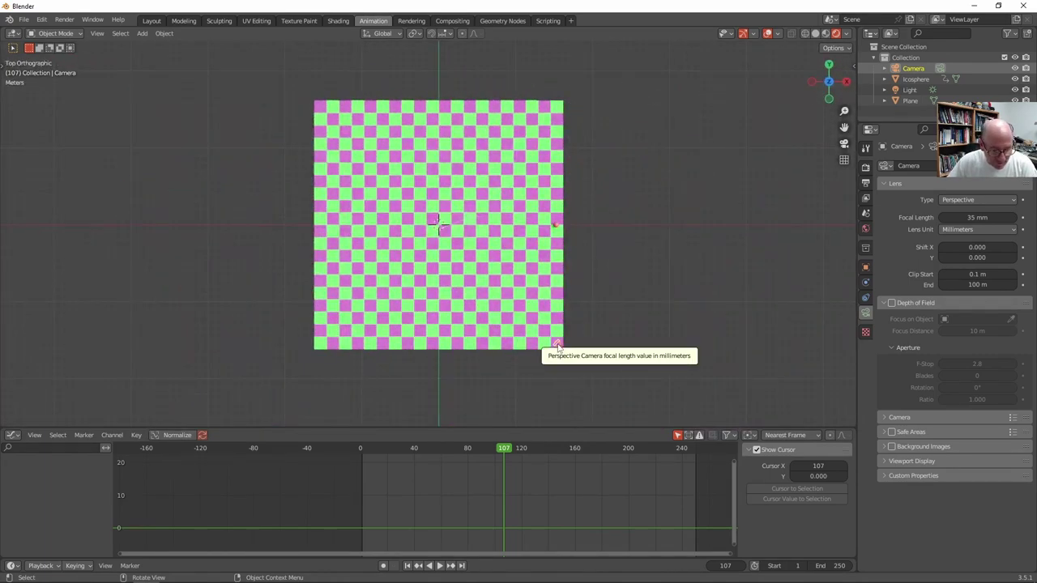
key(g)
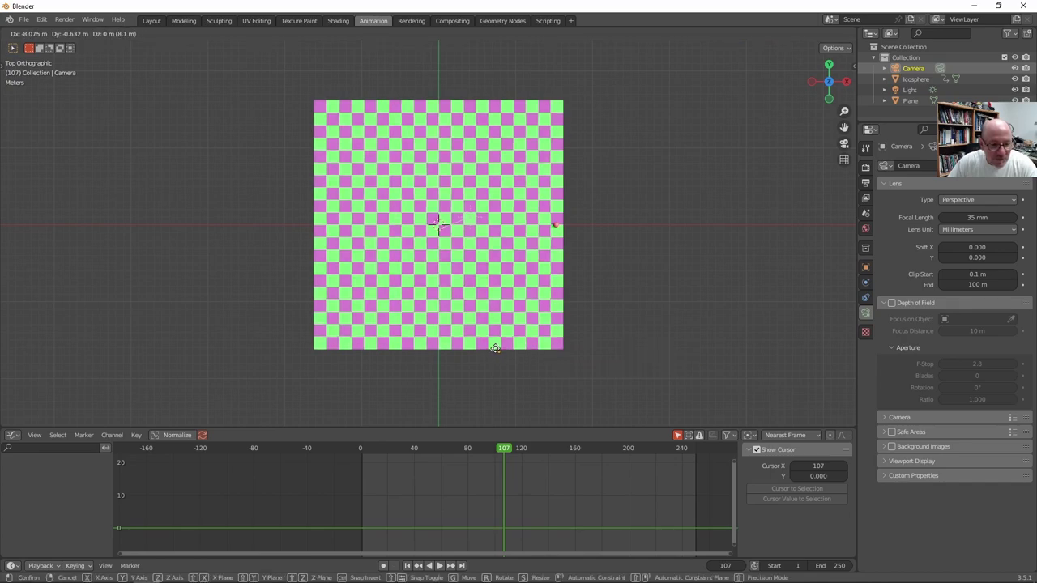
click(492, 348)
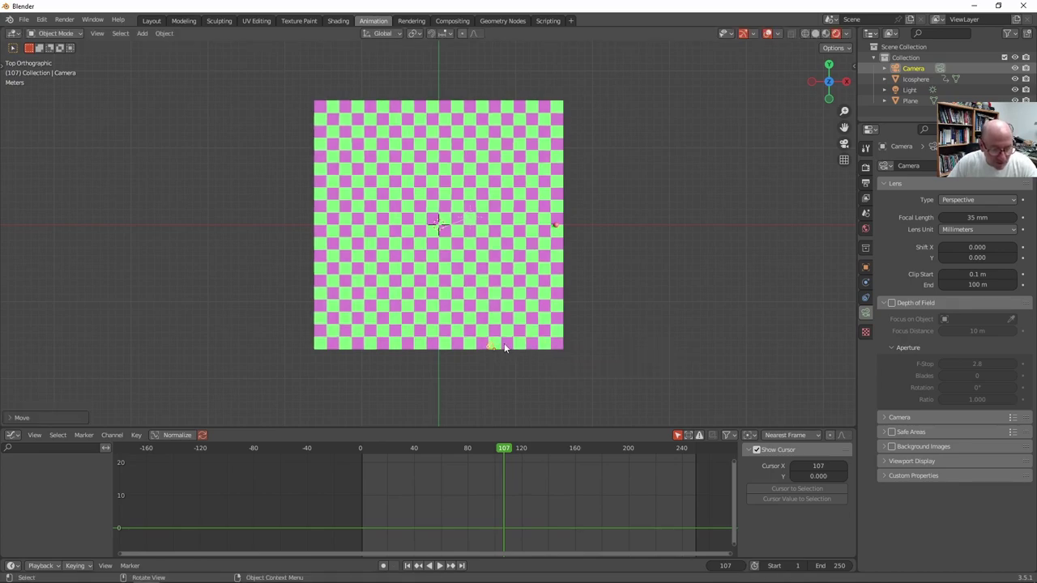
key(r)
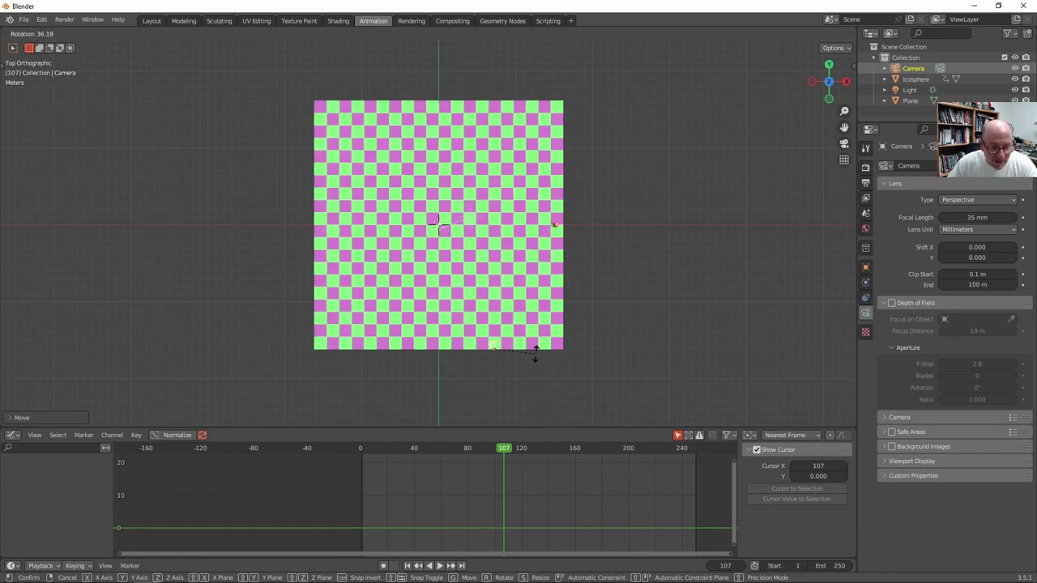
click(533, 355)
key(KP_0)
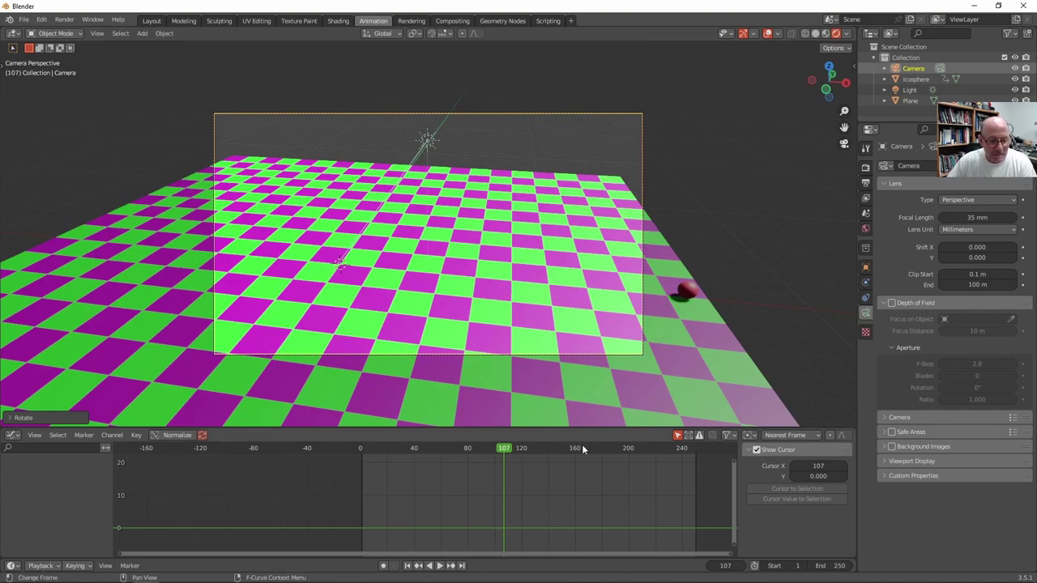
Return to frame 1, move the camera about 7 m toward negative Y in top view, and look through it
drag(503, 451, 362, 450)
key(KP_7)
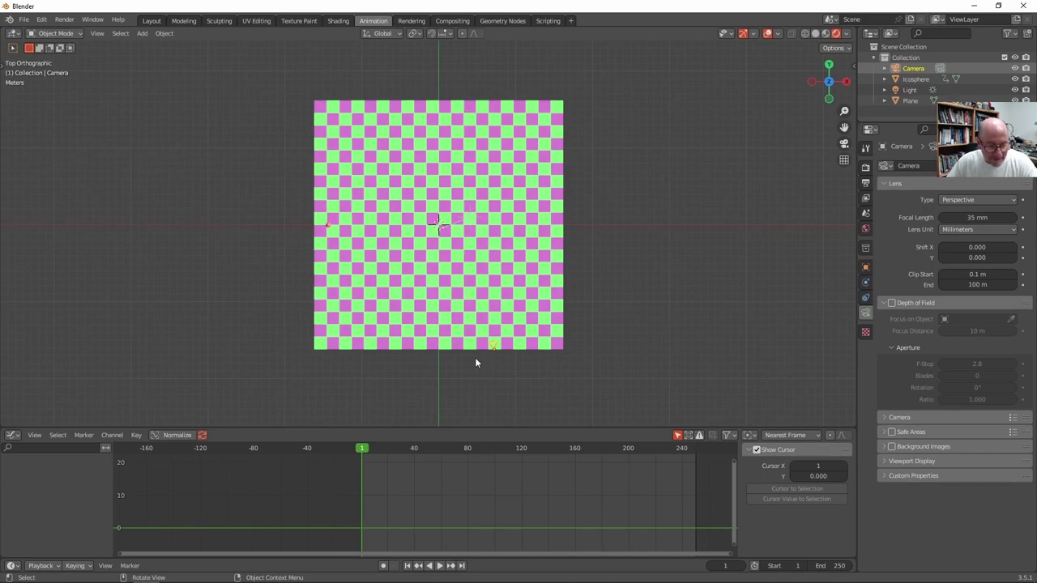
key(g)
click(506, 396)
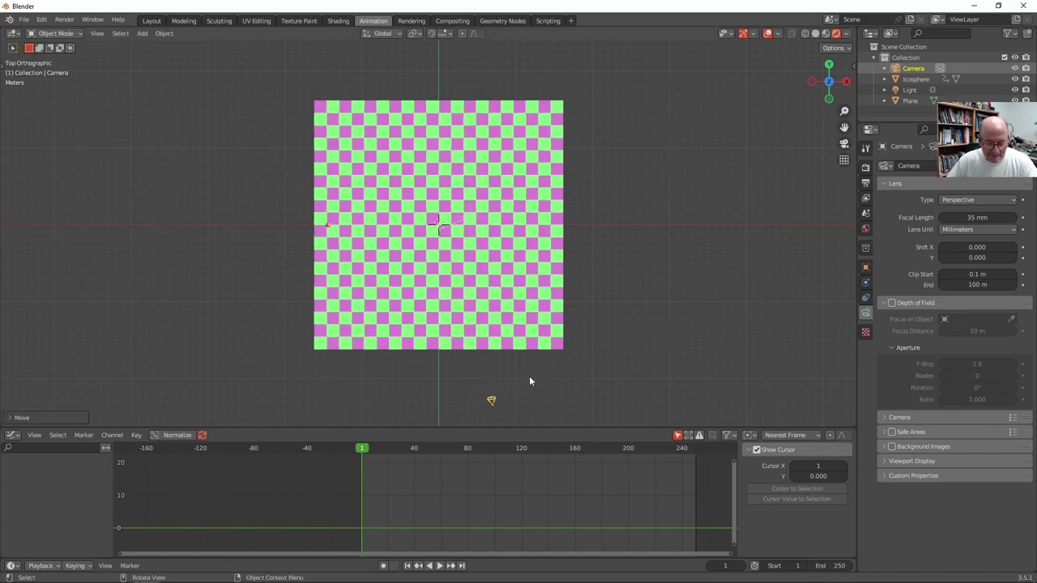
key(KP_0)
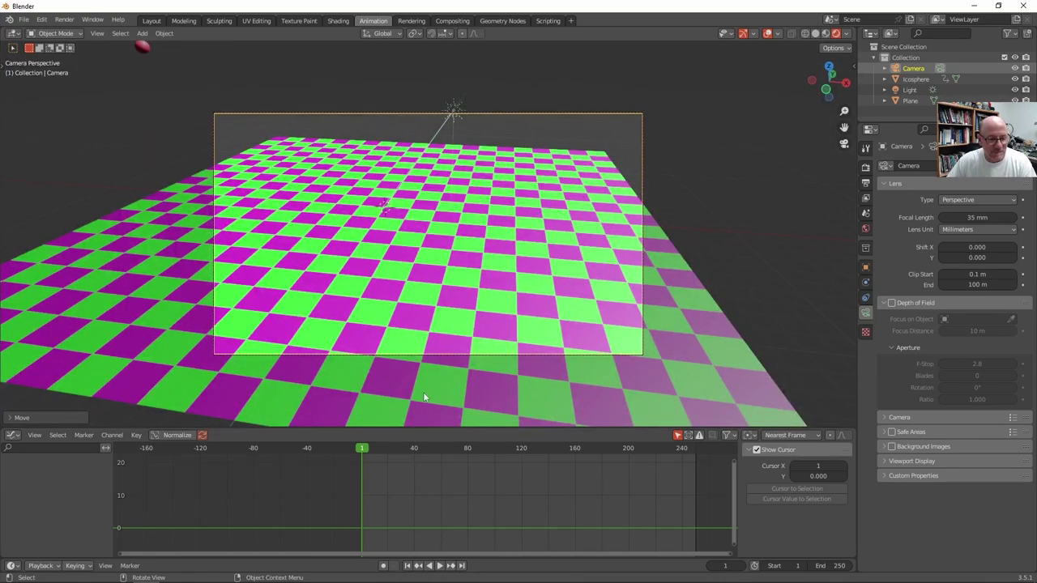
Scrub the animation to frame 117 and back to frame 1 to check the ball's path in the camera frame
drag(363, 450, 517, 491)
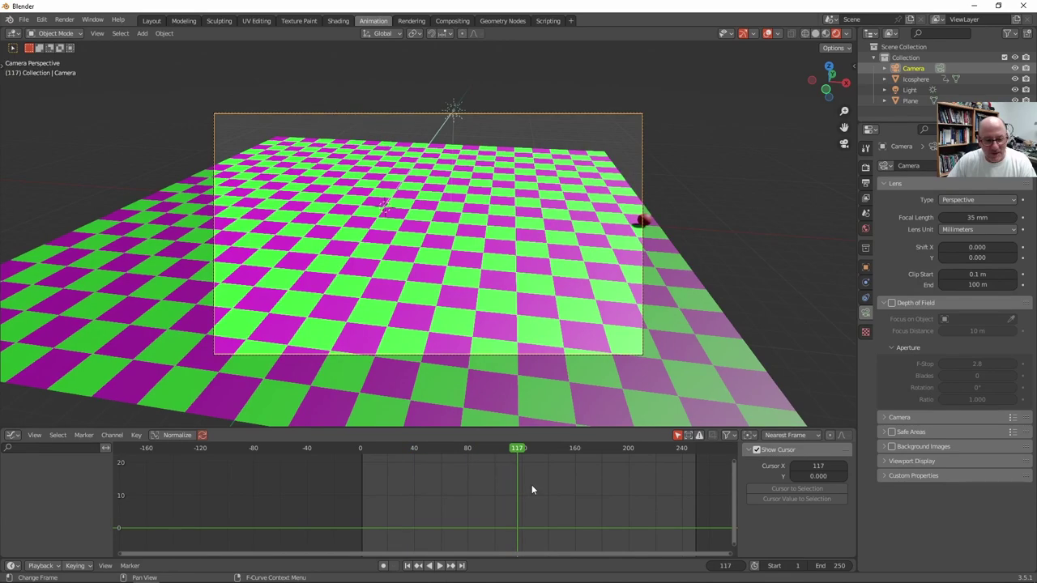
drag(517, 454, 362, 460)
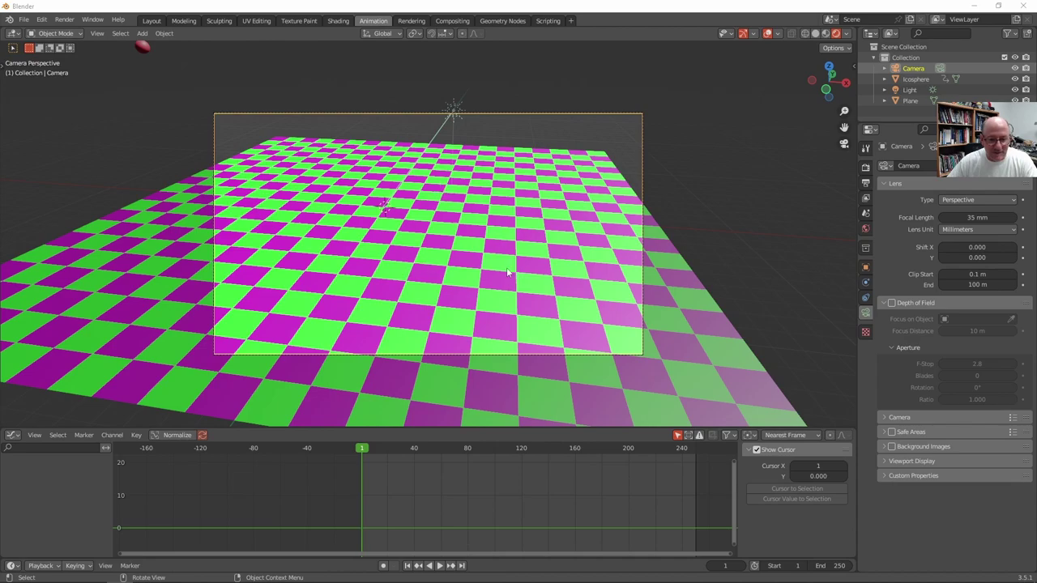
middle_drag(486, 274, 481, 269)
key(KP_0)
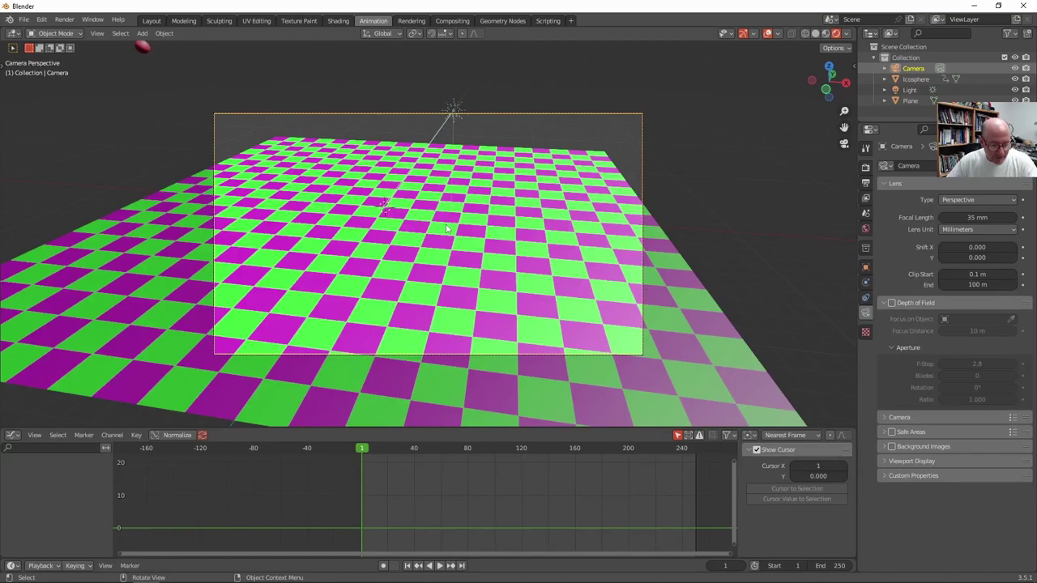
key(r)
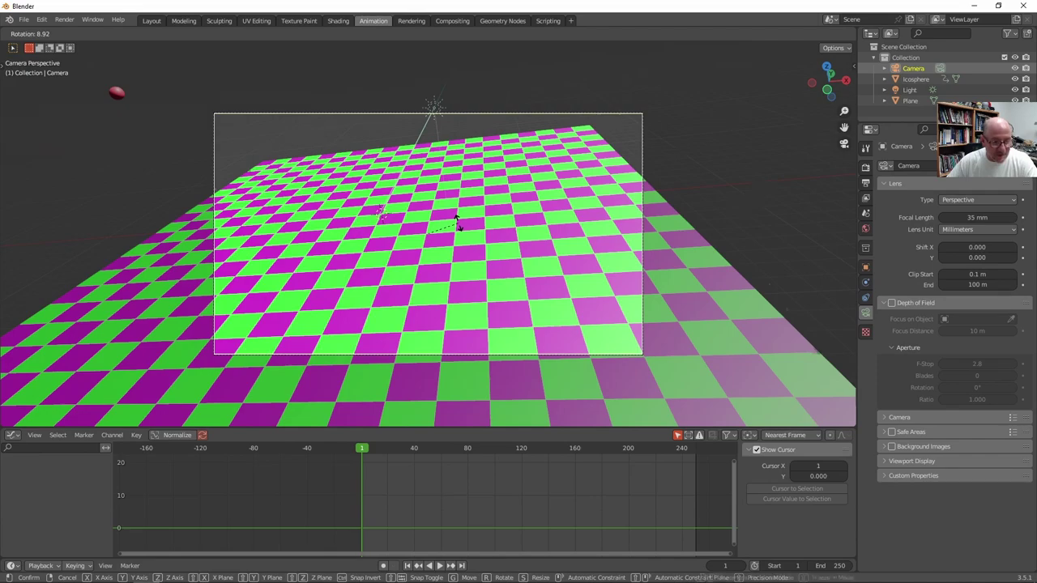
key(z)
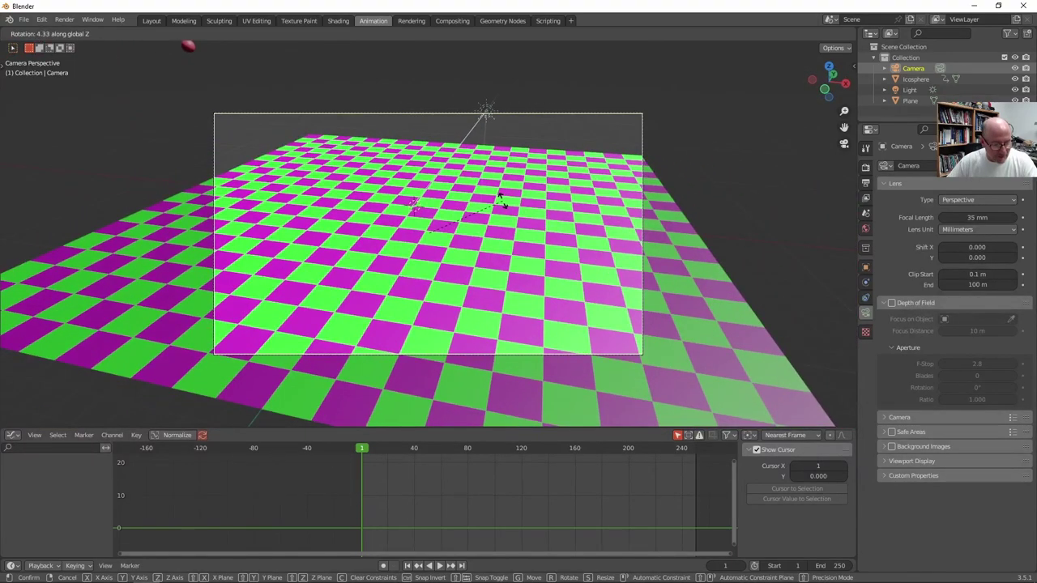
click(502, 206)
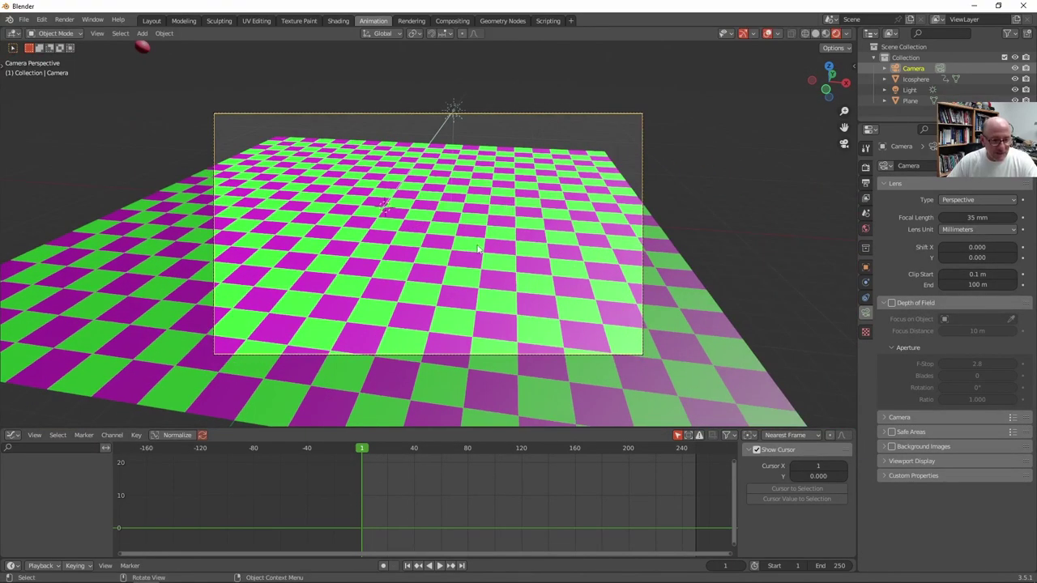
key(r)
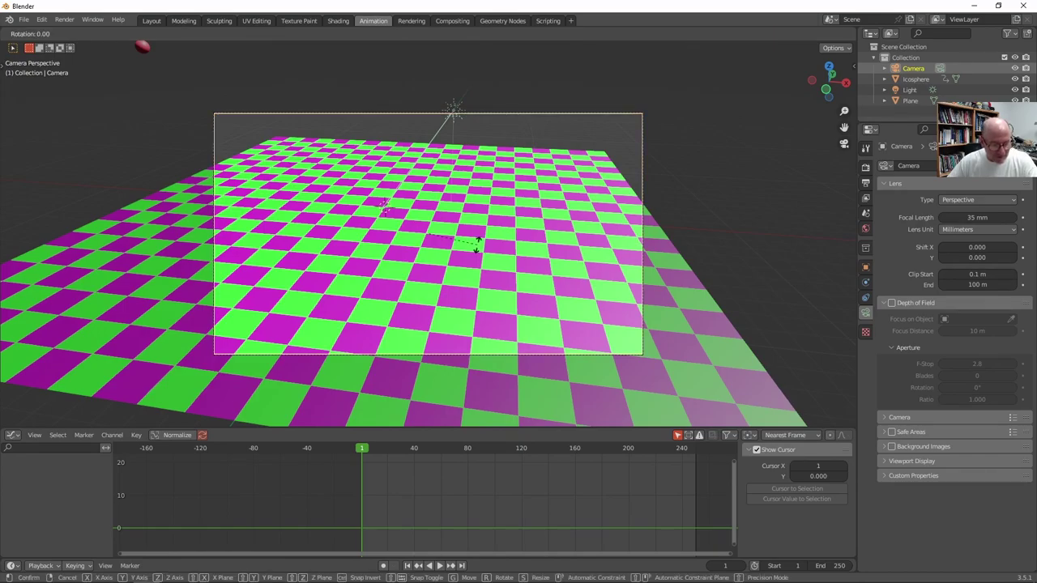
key(y)
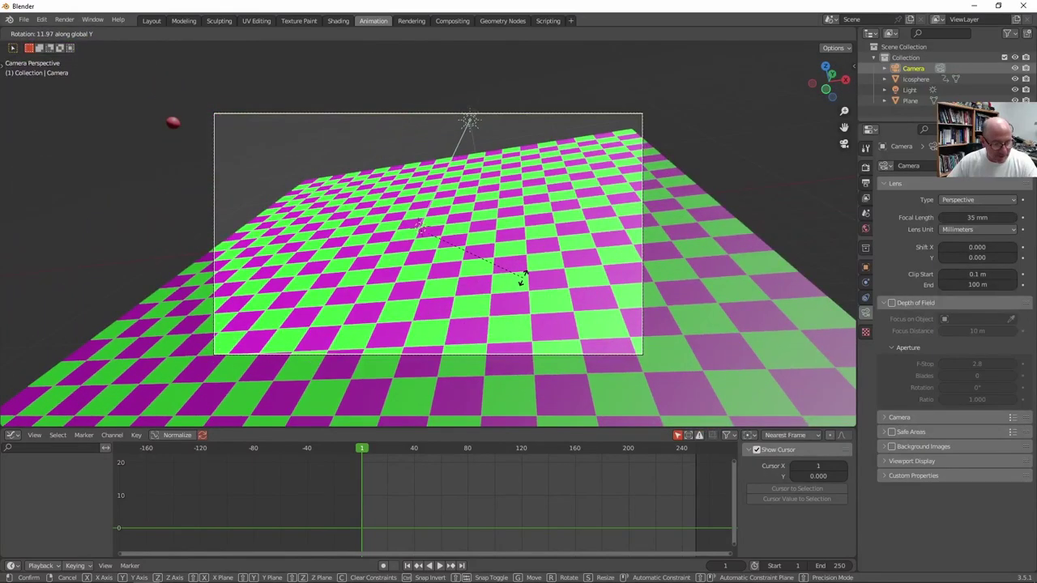
right_click(521, 279)
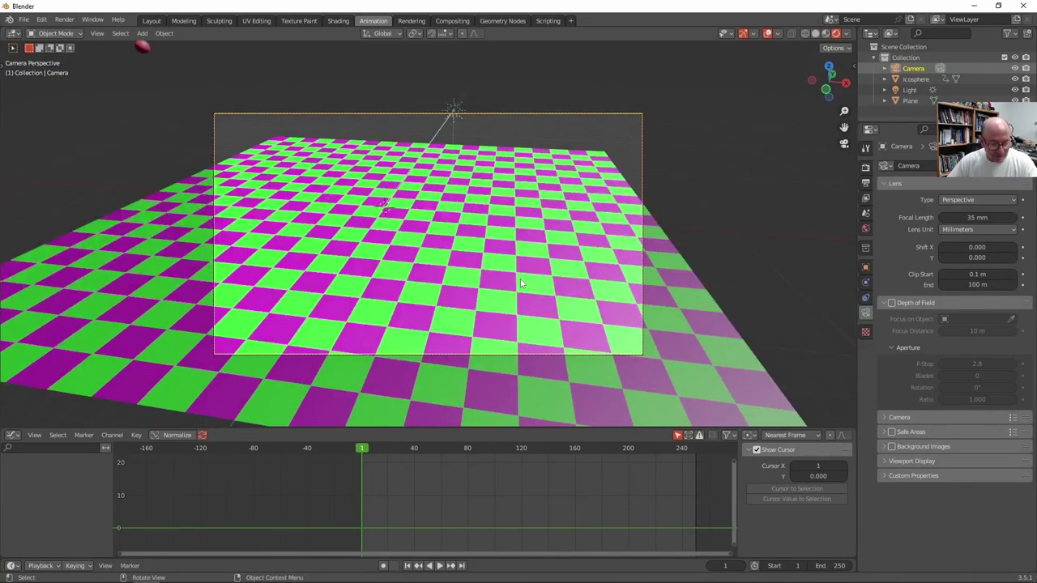
Tilt the camera upward about 12° around the global X axis, check the start of the bounce, and return to frame 0
key(r)
key(x)
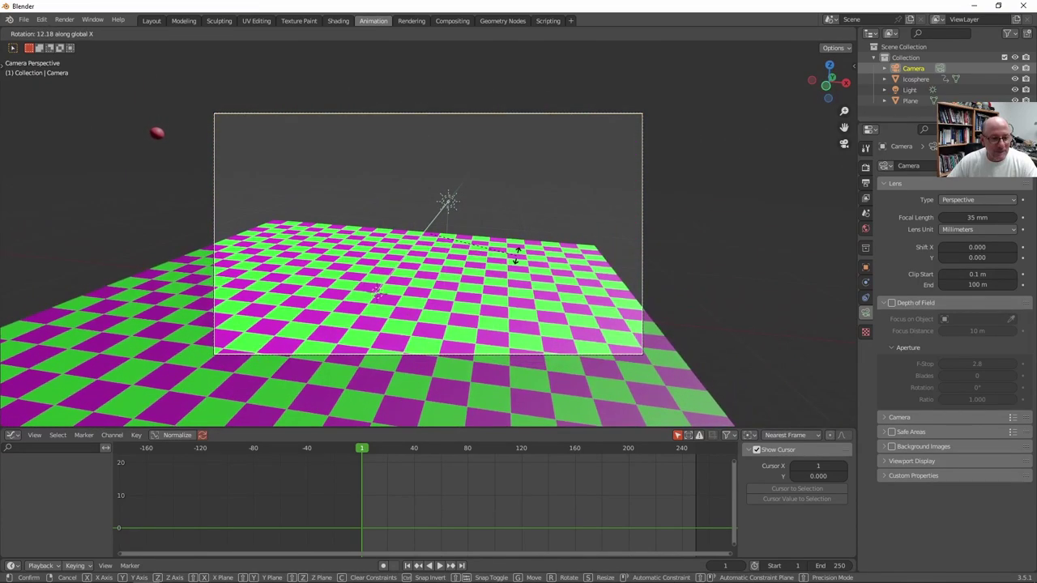
click(517, 260)
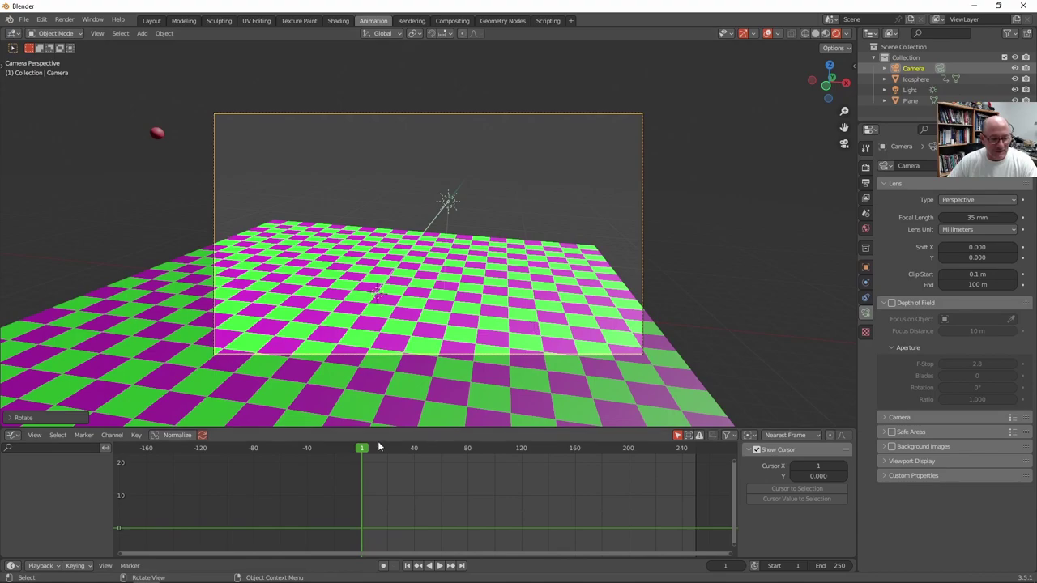
mouse_move(363, 452)
mouse_down()
mouse_move(511, 458)
mouse_move(343, 448)
mouse_move(381, 453)
mouse_up()
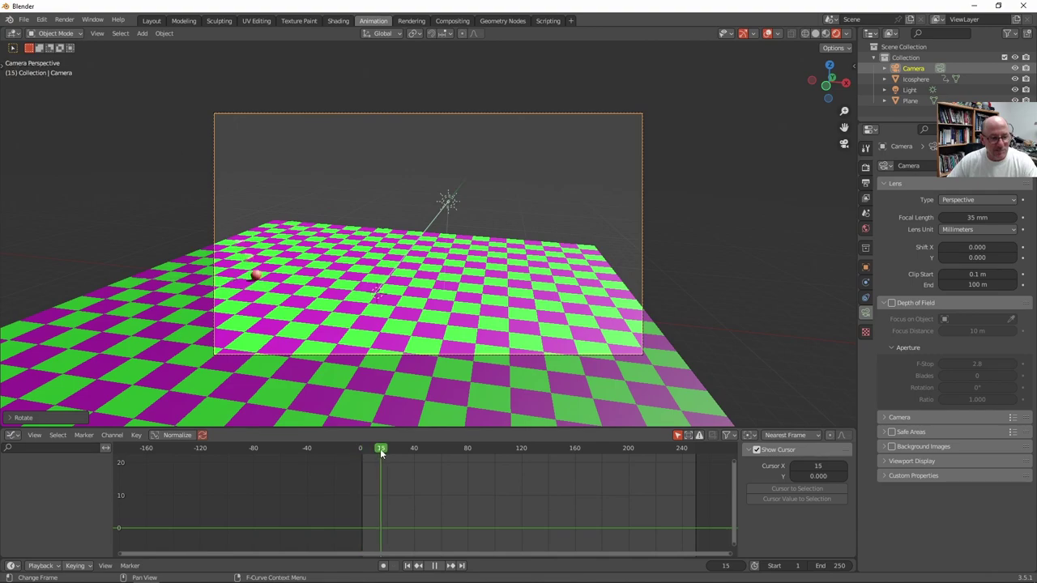
drag(381, 452, 324, 459)
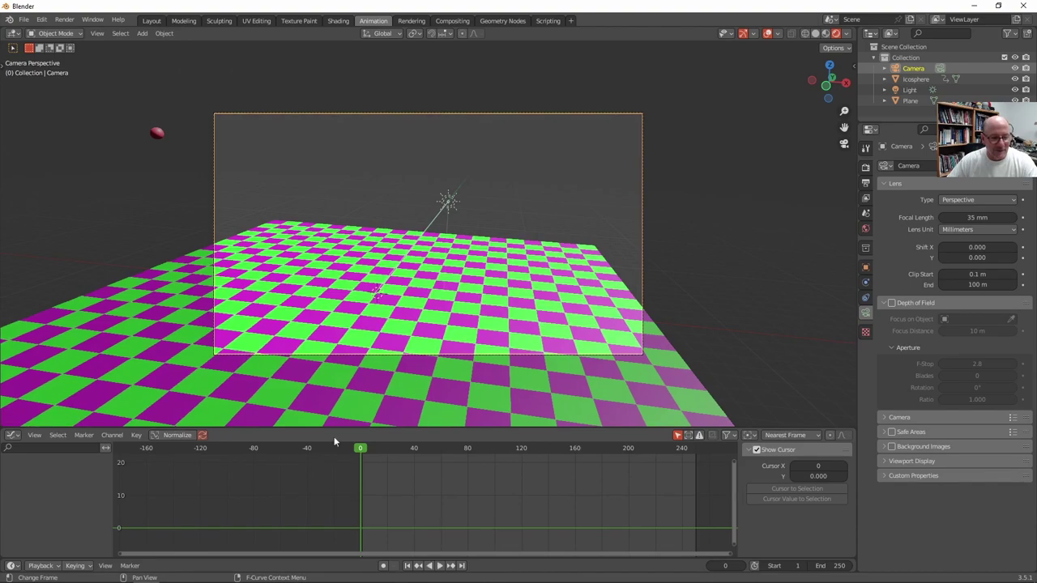
Set the scene's render engine to Cycles
click(865, 168)
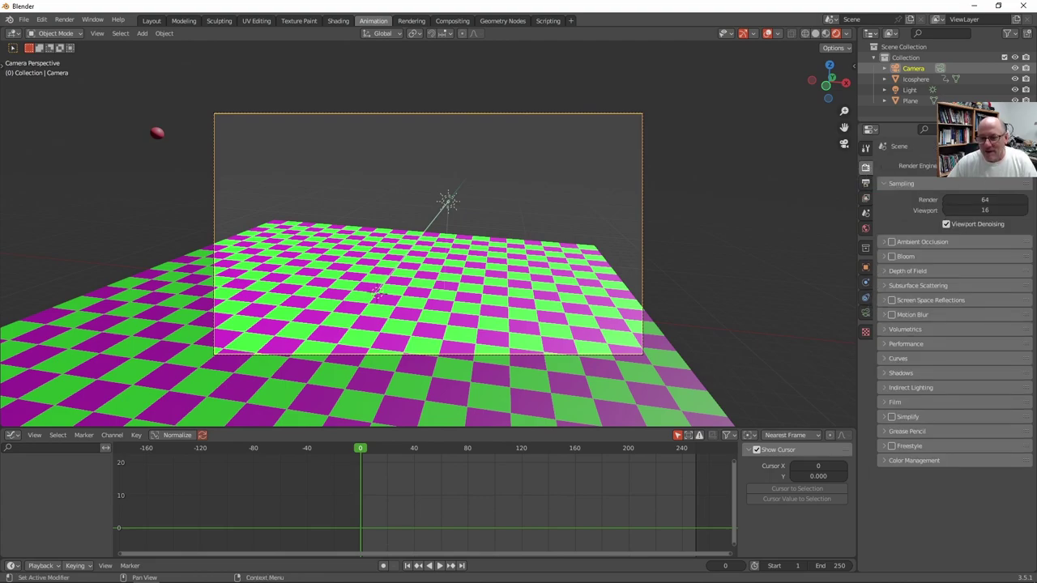
click(982, 167)
click(966, 203)
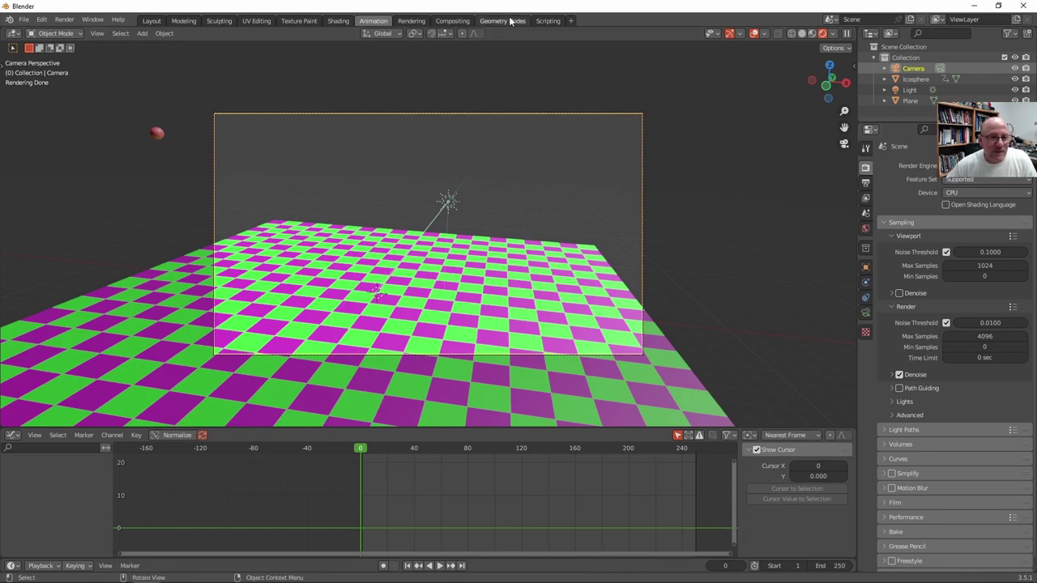
Switch to the Rendering workspace and collapse the Viewport and Render sampling settings
click(411, 21)
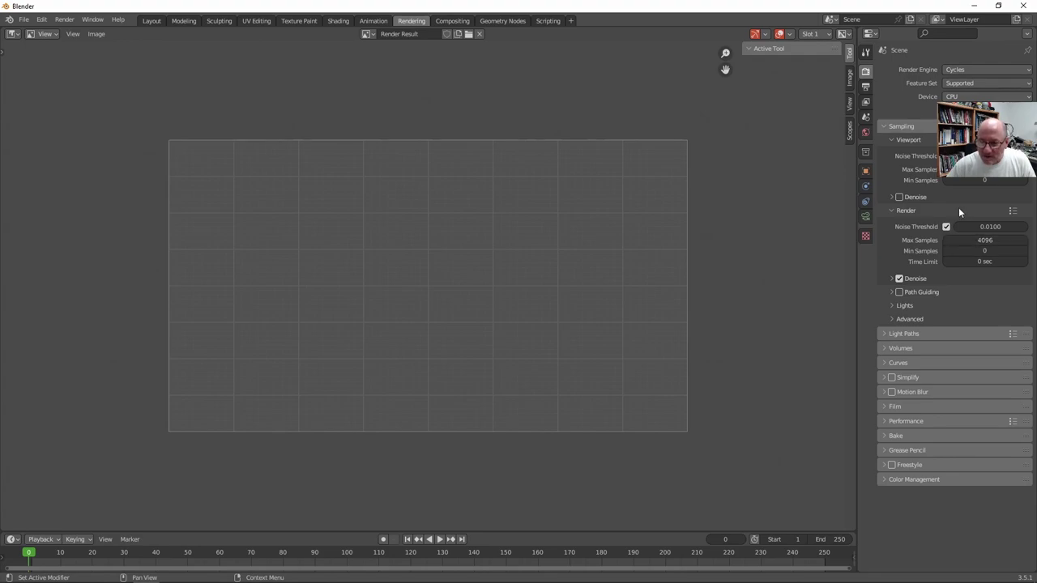
click(890, 140)
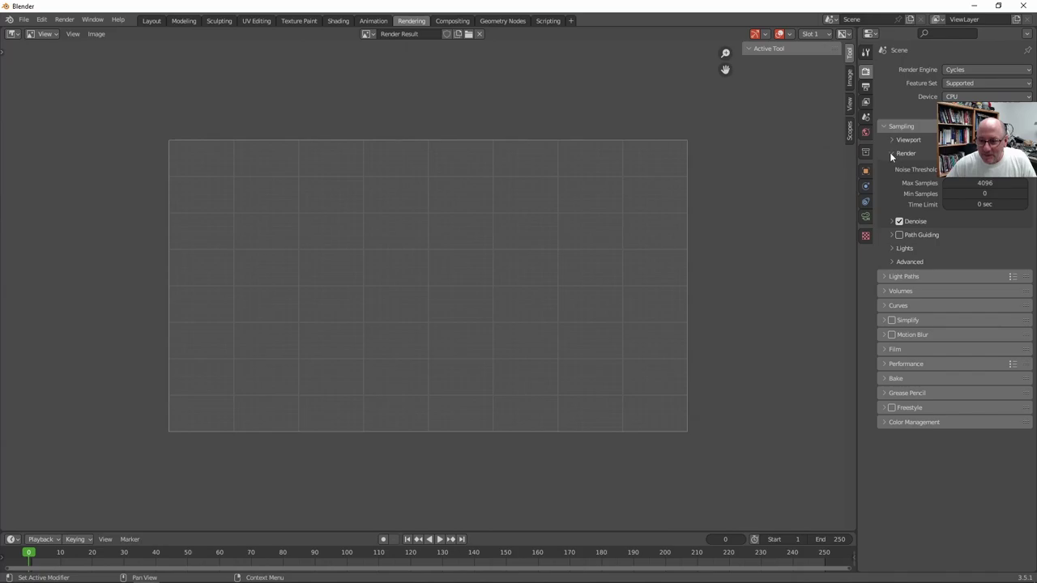
click(891, 153)
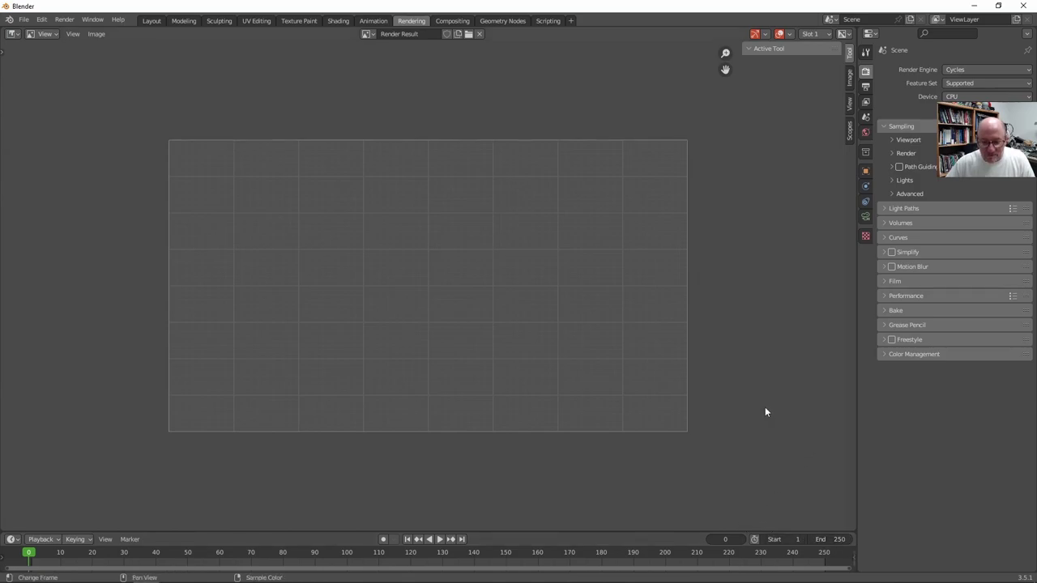
In the Layout workspace, look through the camera and scrub to frame 105 to find where the ball leaves the frame
click(153, 20)
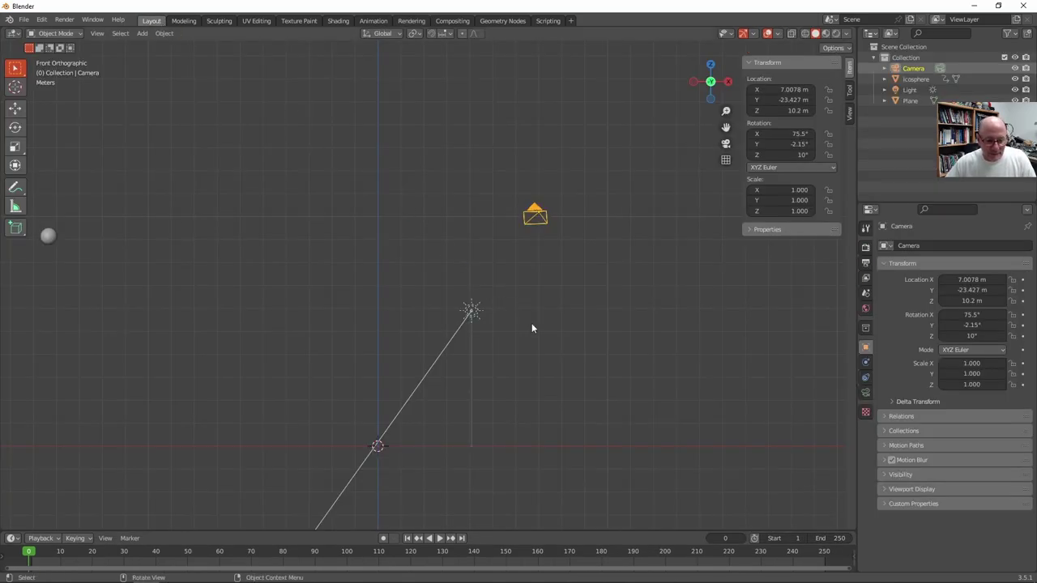
middle_drag(592, 387, 550, 409)
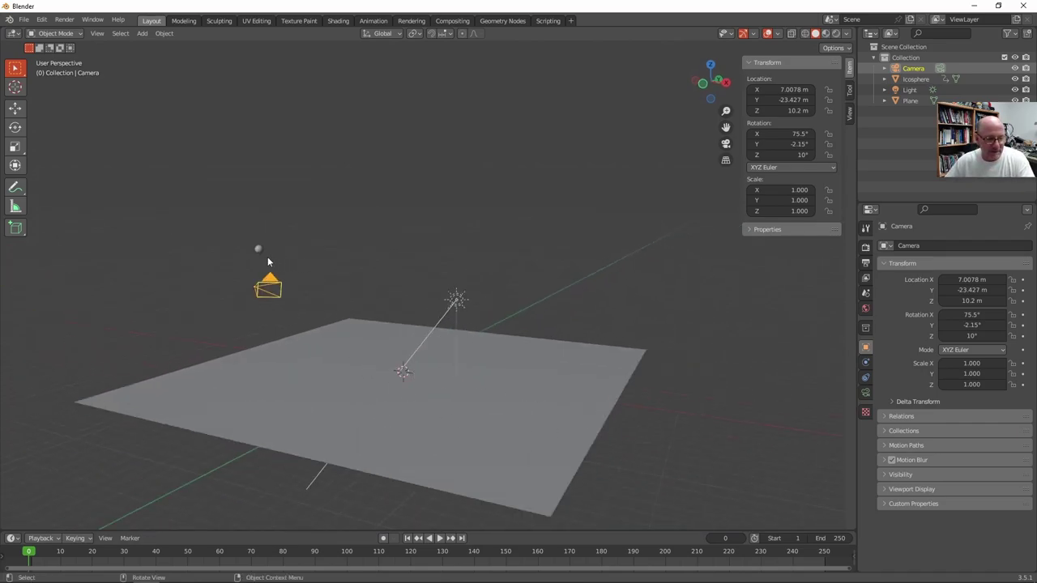
key(KP_0)
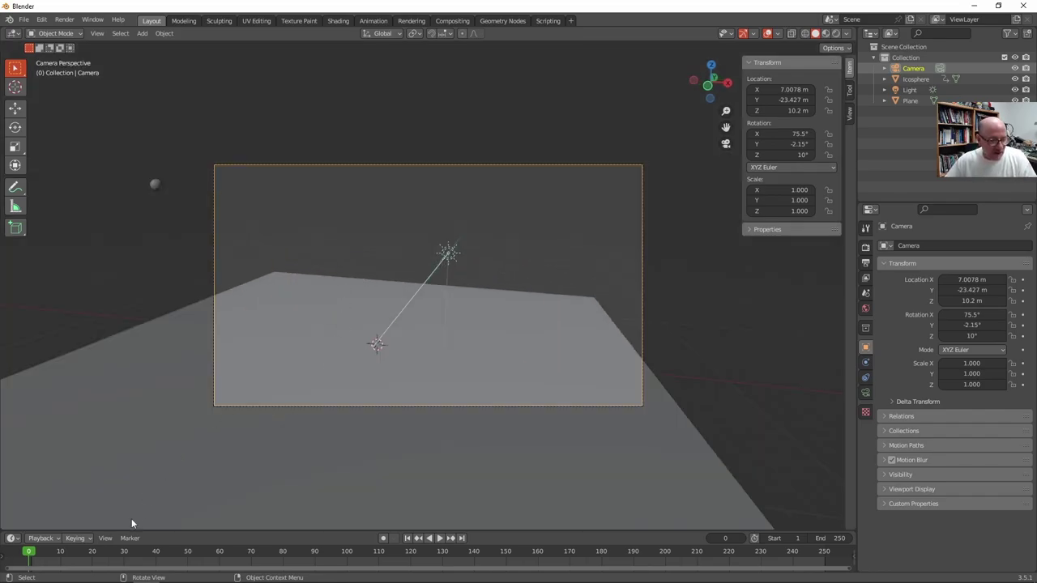
drag(28, 555, 367, 559)
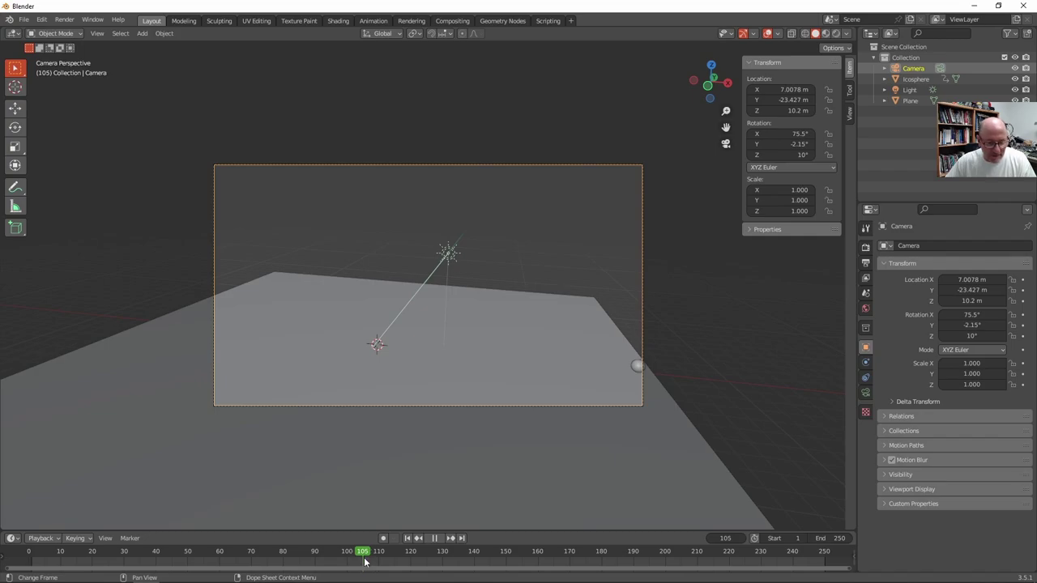
Set the animation's end frame to 105 and switch back to the Rendering workspace
click(834, 539)
text(1058)
key(Return)
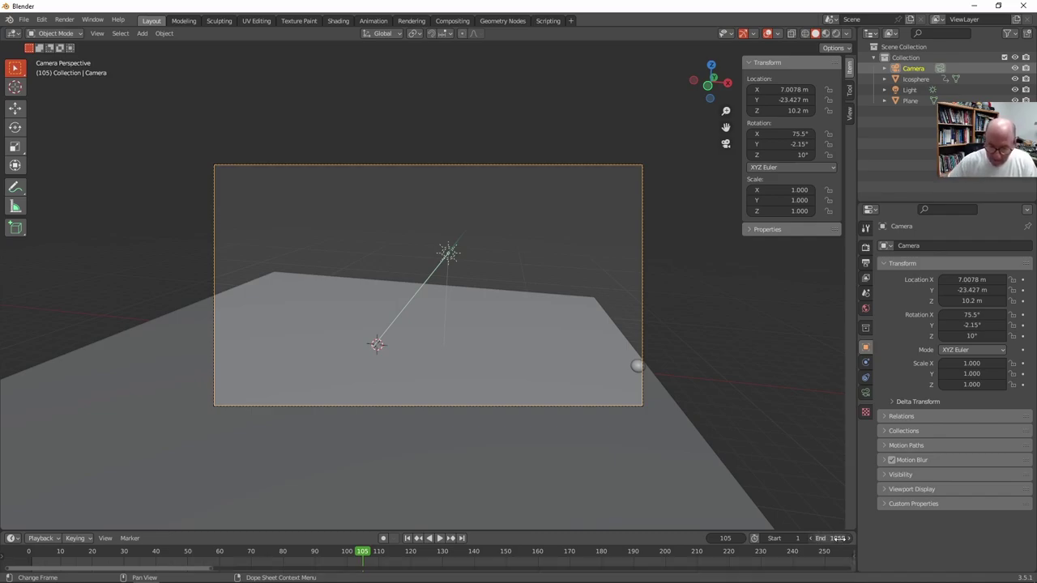
click(839, 538)
key(Return)
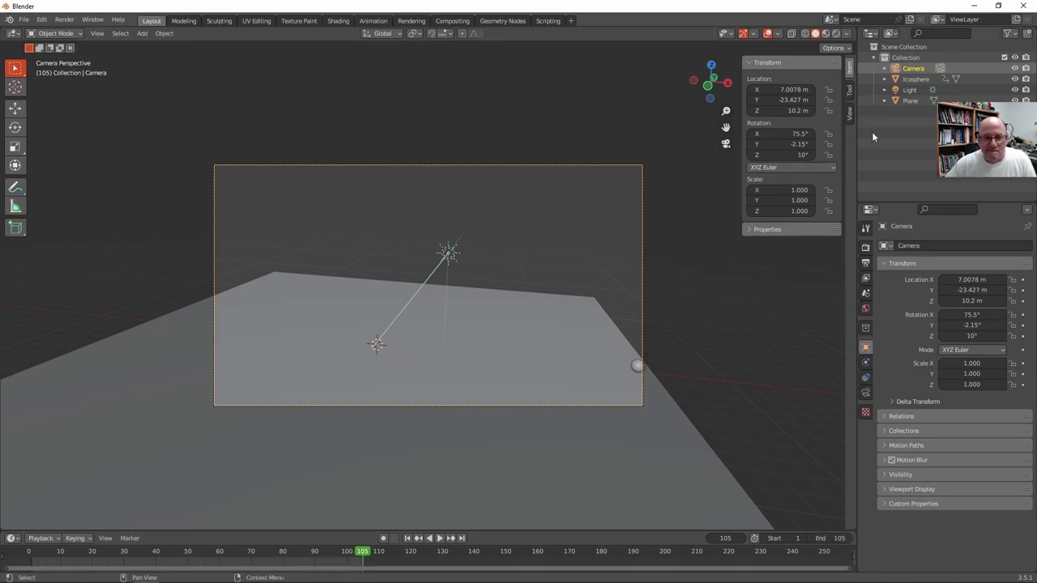
click(410, 21)
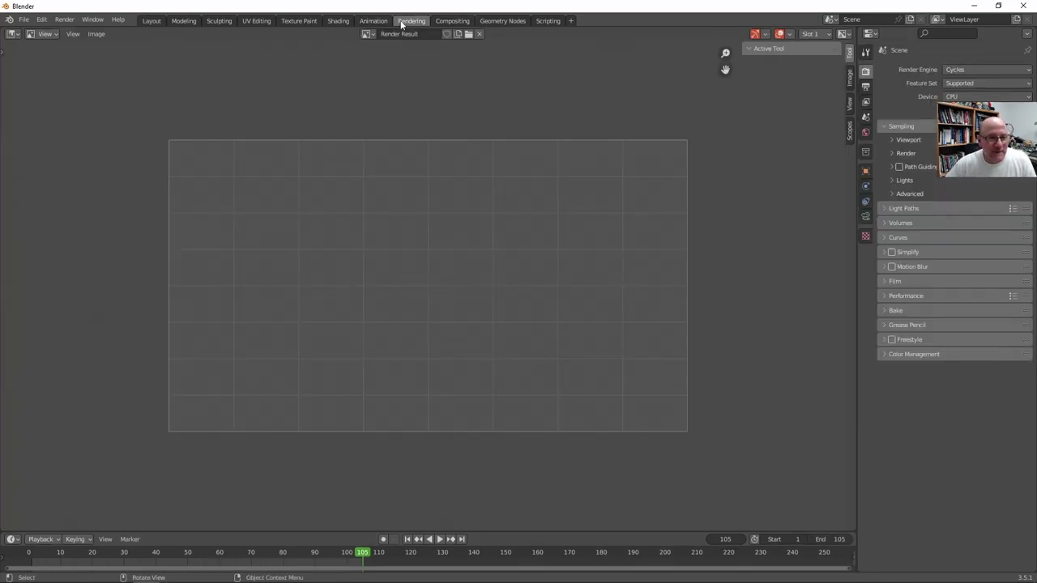
Set the render output path to C:\tmp\ with the file name bounce
click(865, 87)
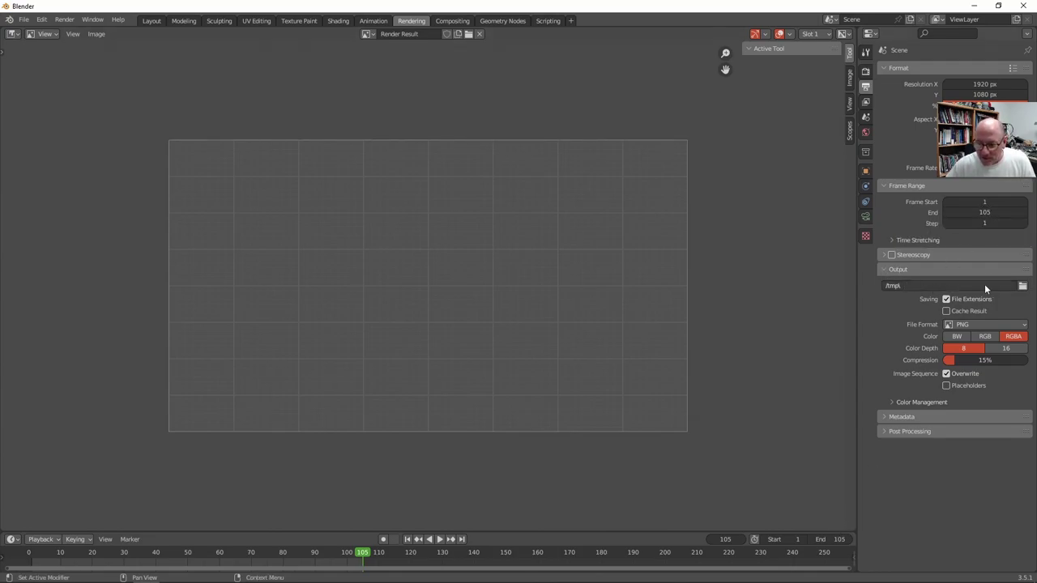
click(1023, 286)
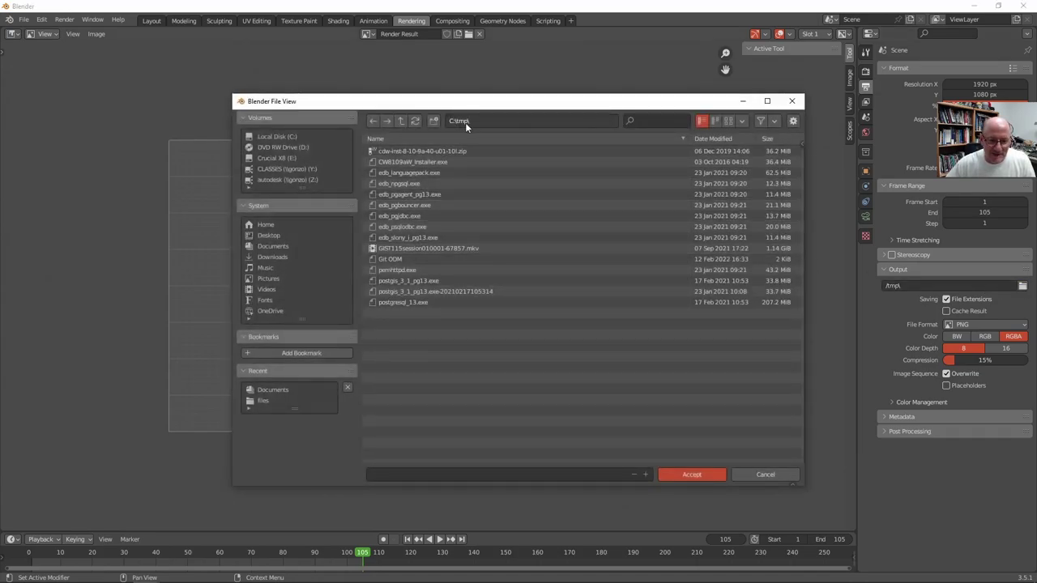
click(454, 474)
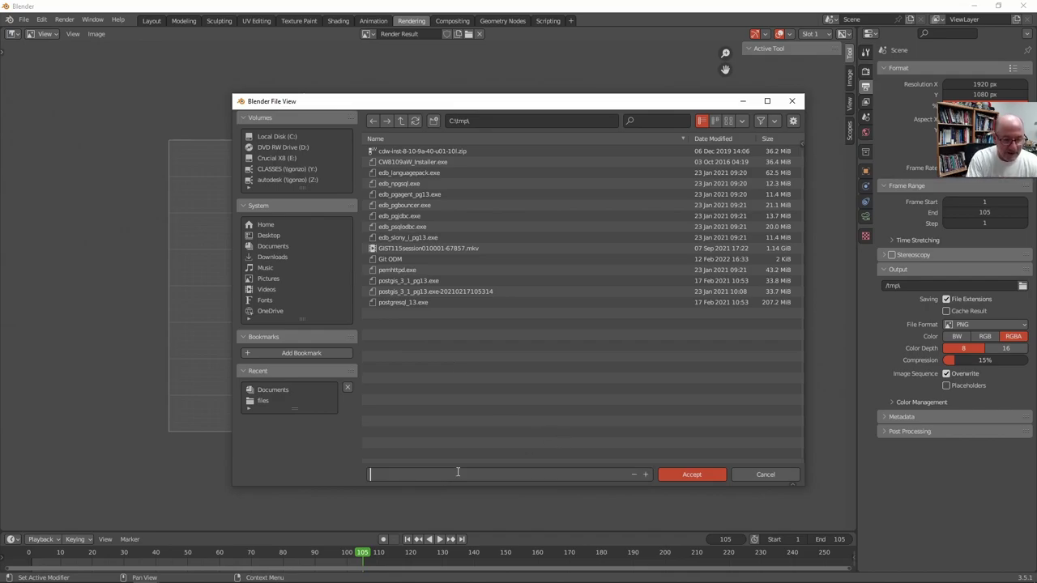
text(bounce)
key(Return)
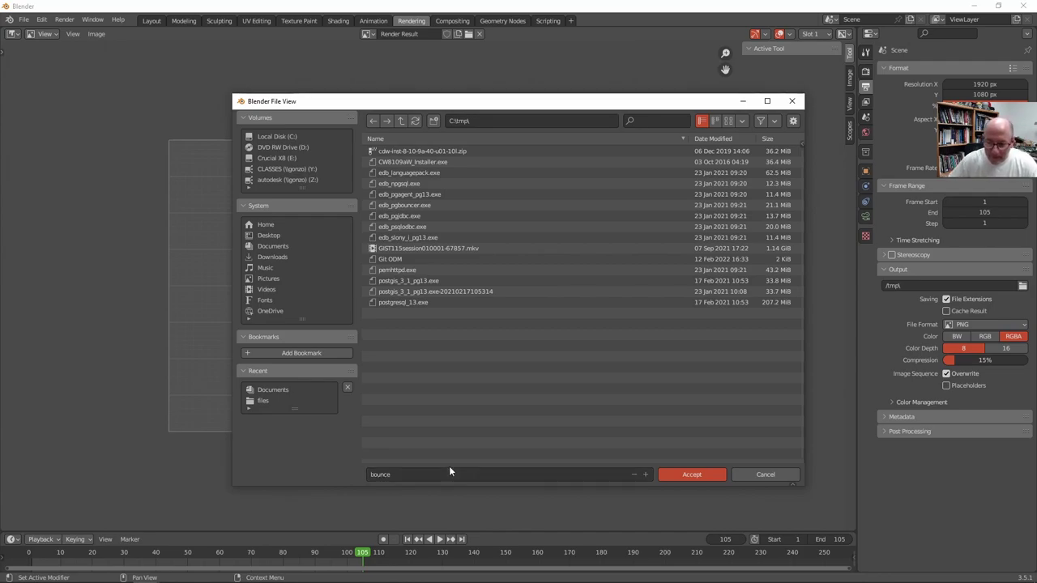
click(692, 474)
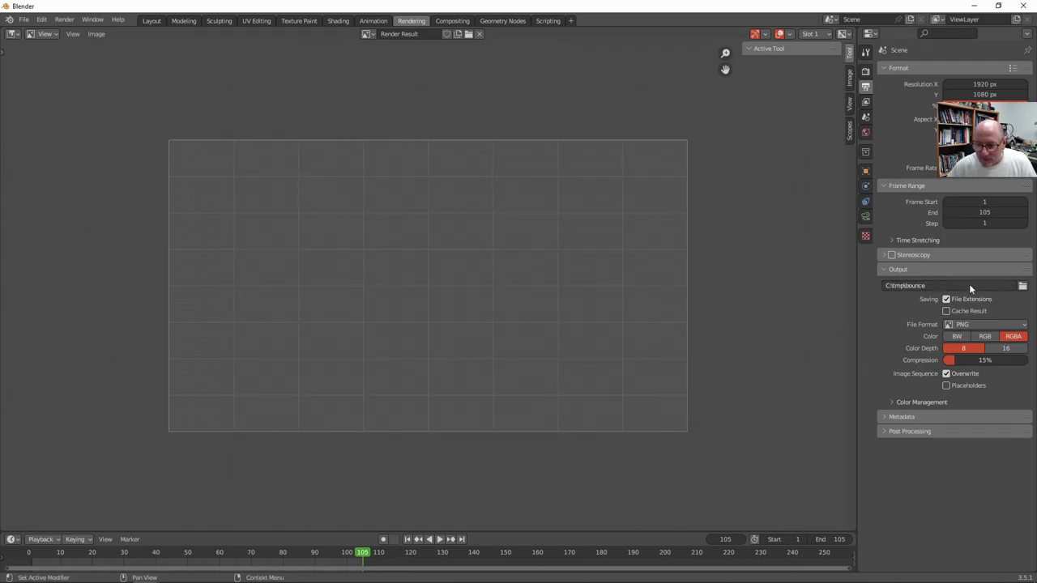
Change the render output's file format to FFmpeg Video
click(984, 324)
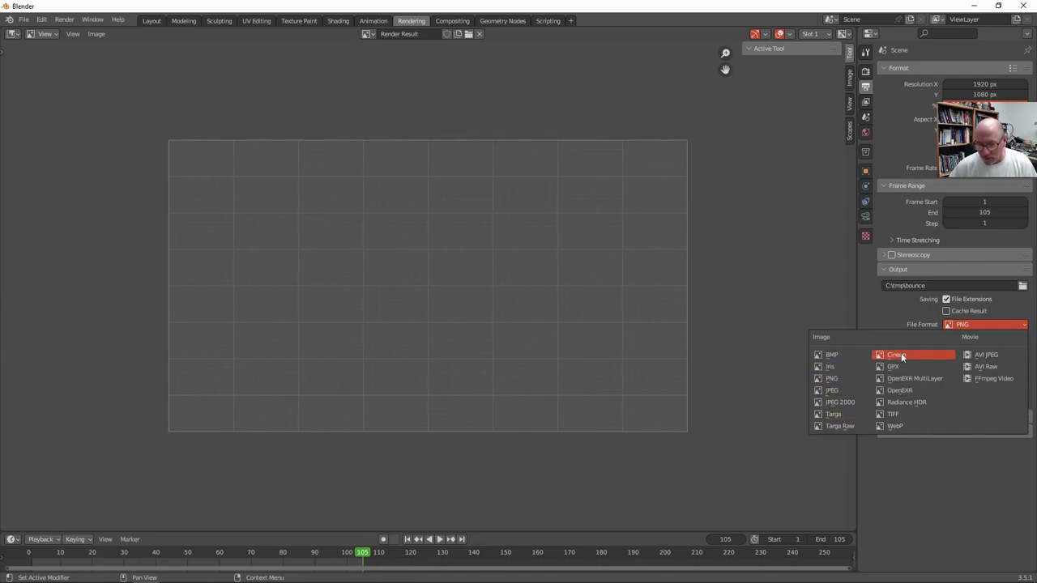
click(990, 378)
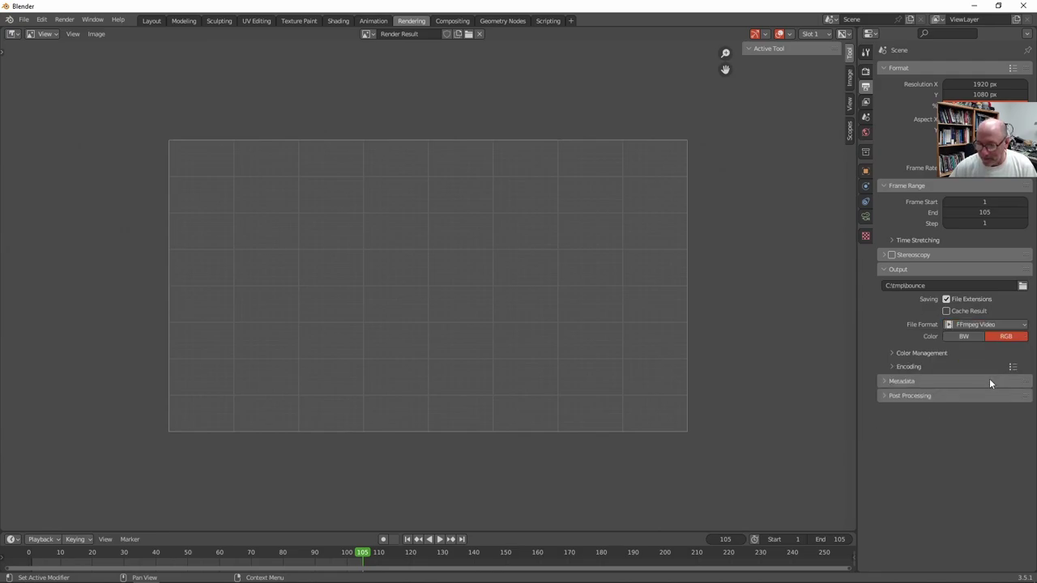
click(884, 271)
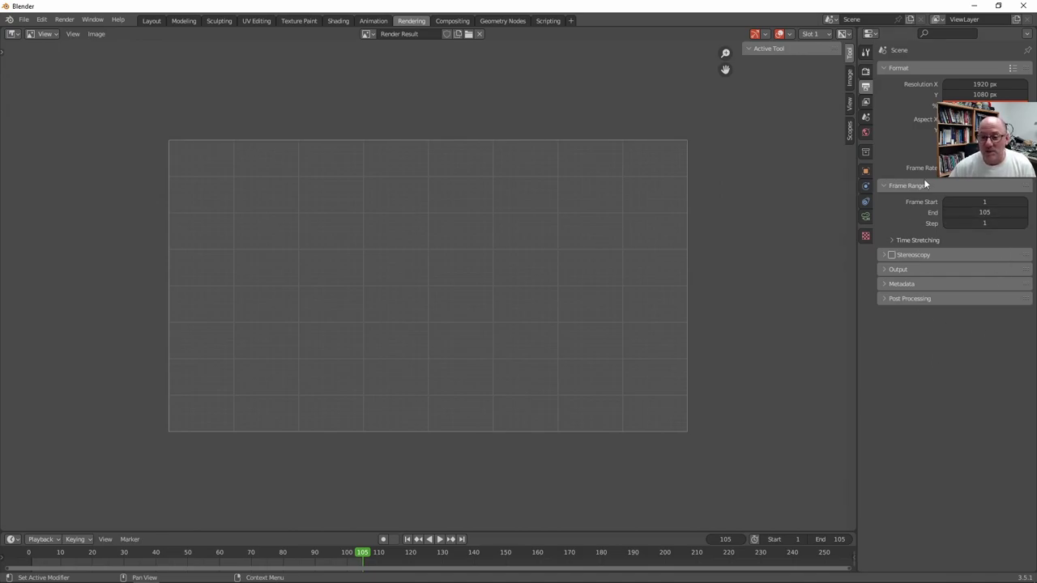
click(896, 270)
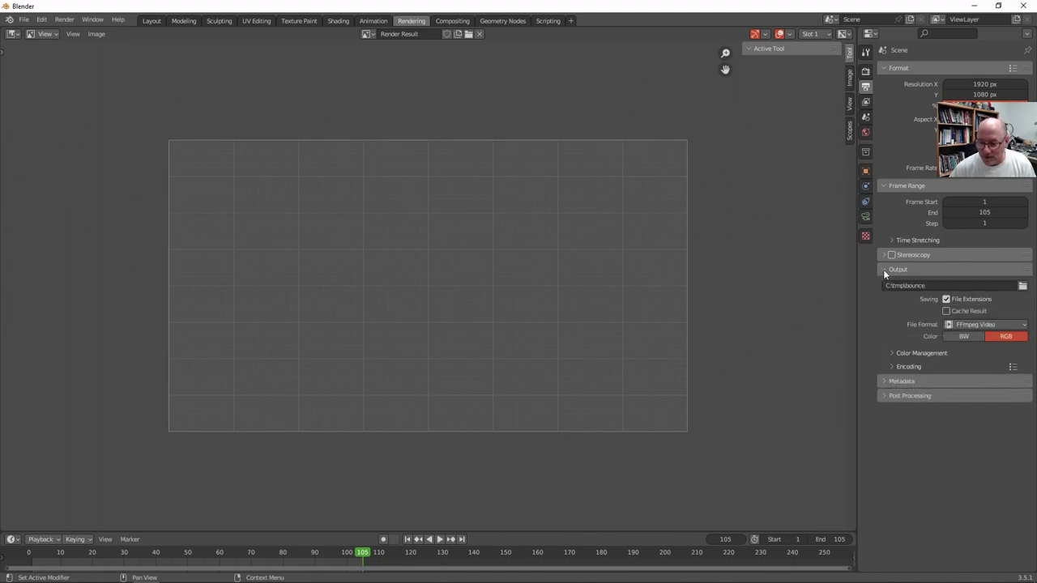
Expand the video encoding settings and set the audio codec to MP3
click(893, 366)
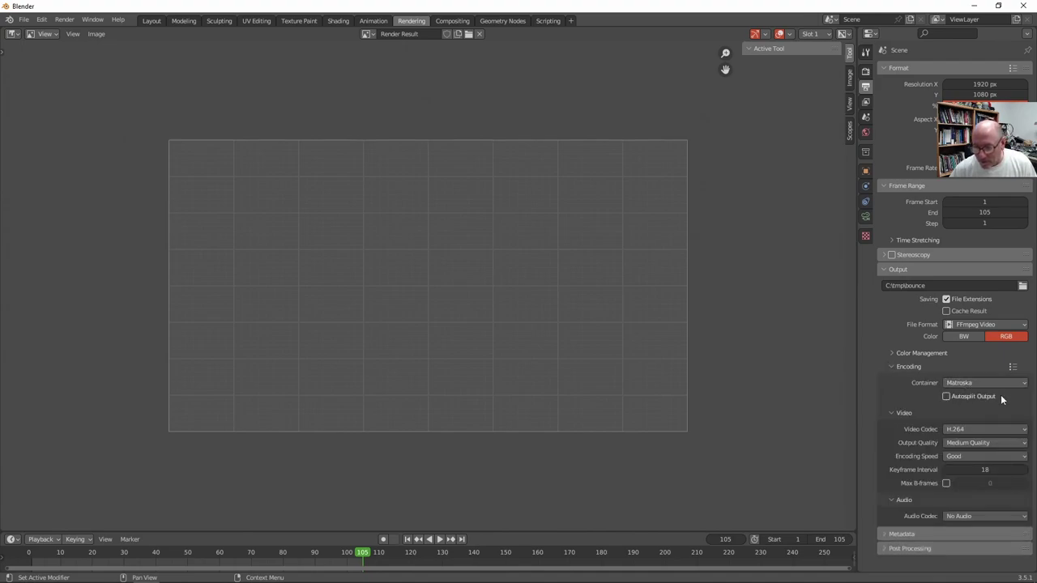
click(1005, 383)
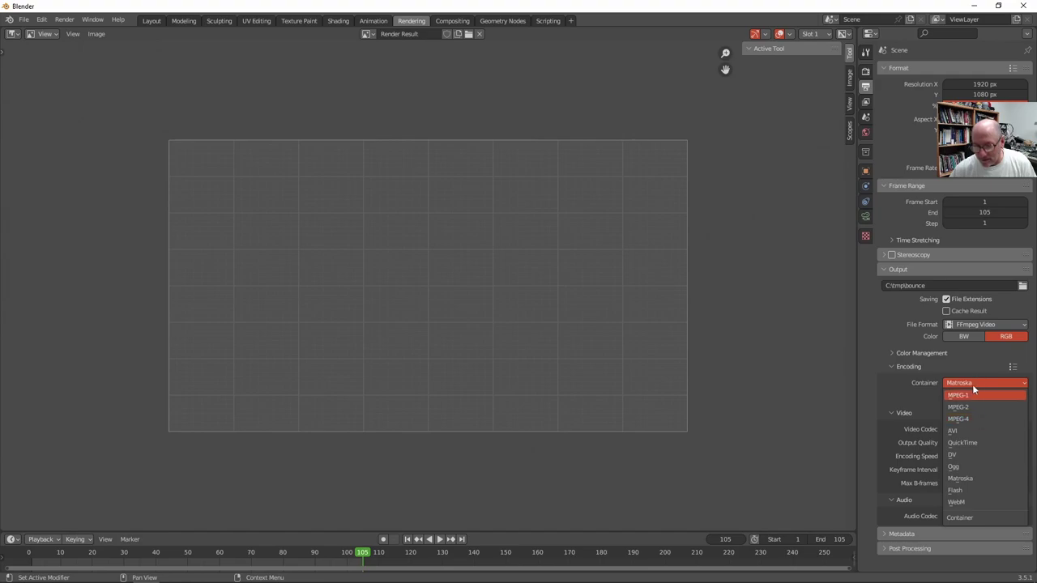
click(969, 384)
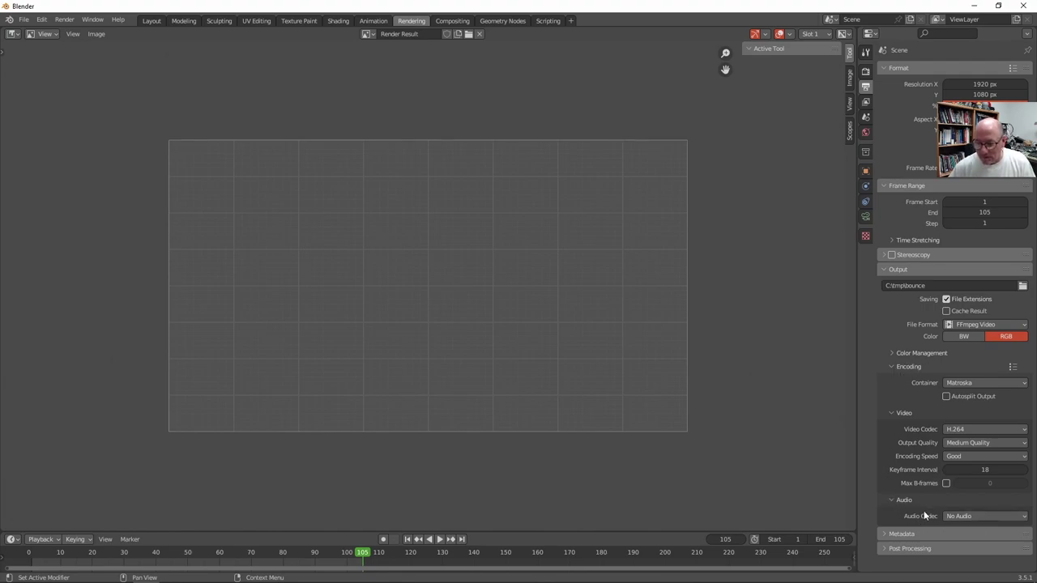
click(985, 517)
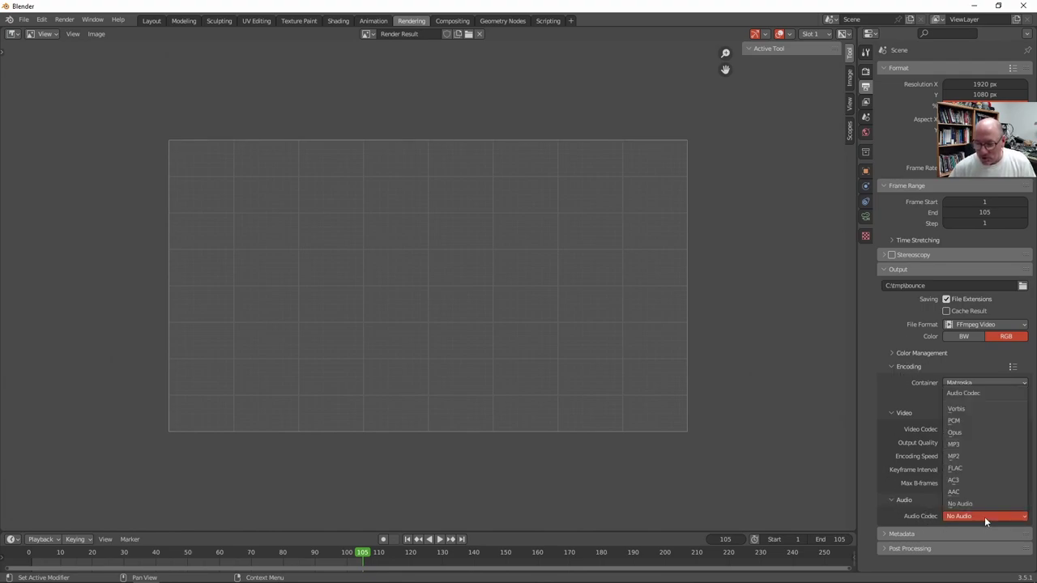
click(964, 444)
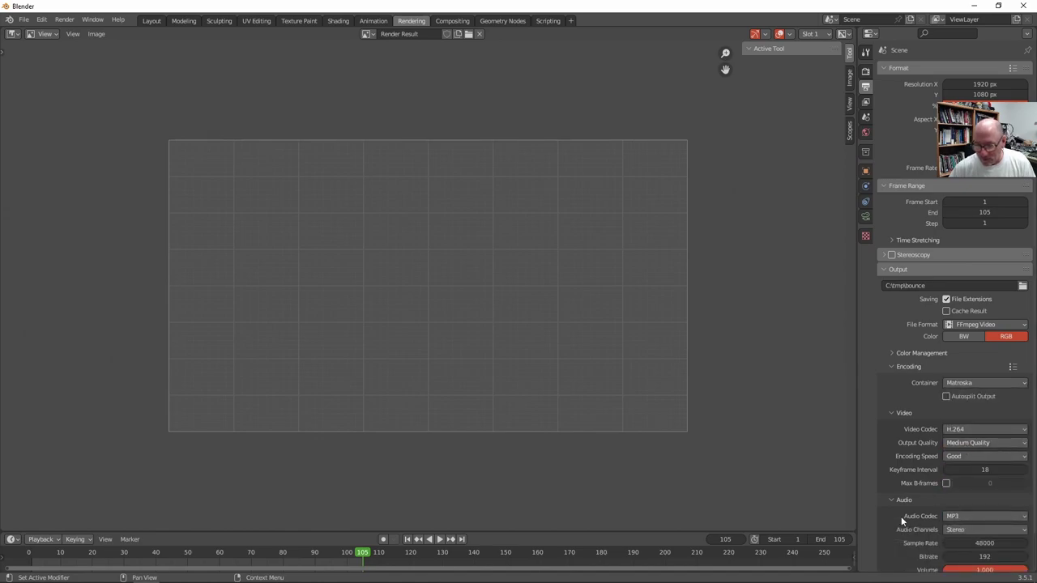
scroll(891, 445, down, 2)
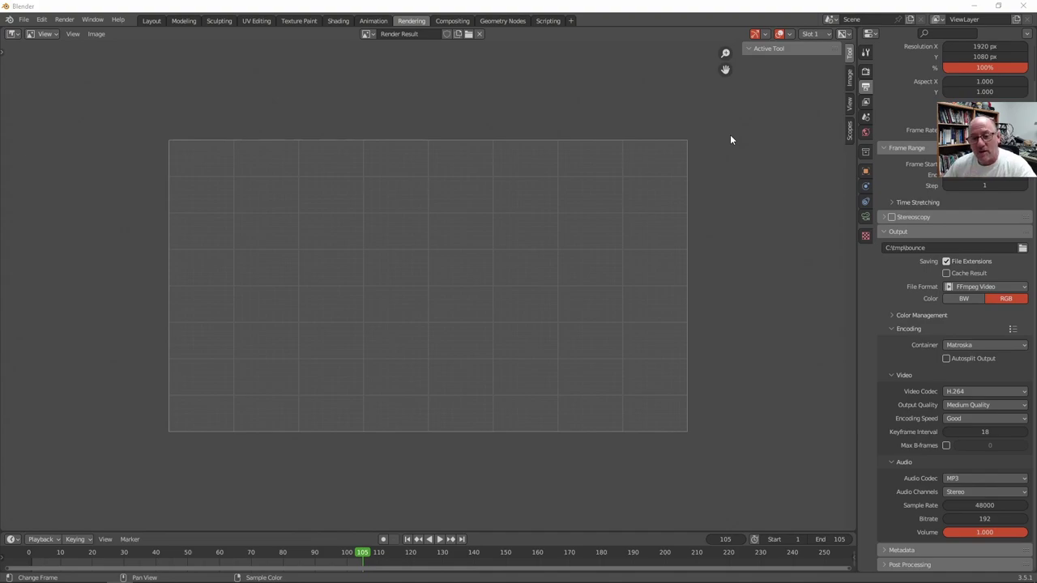
Add a Video Editing workspace from the video editing templates
click(571, 20)
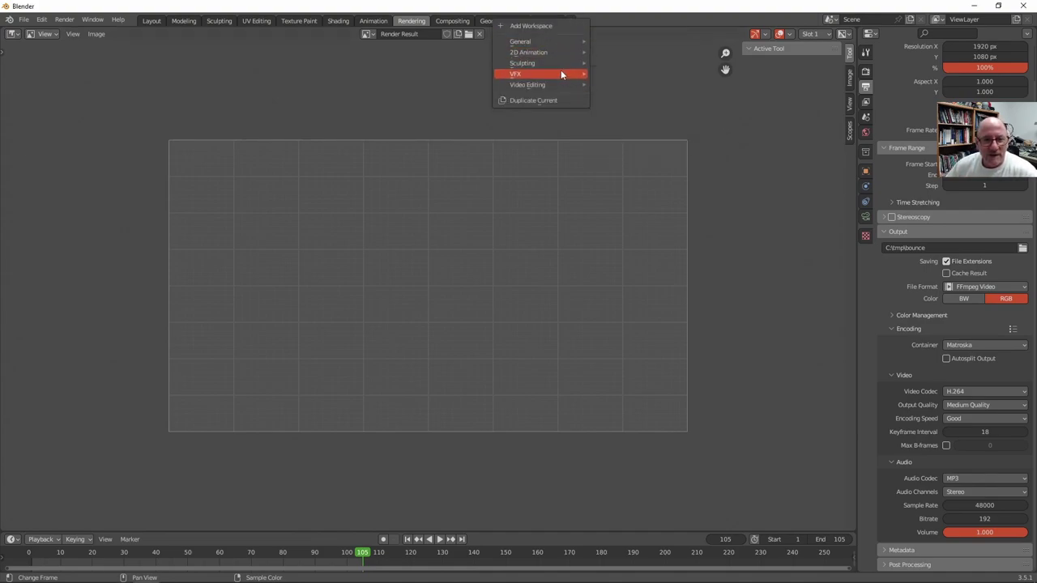
mouse_move(550, 85)
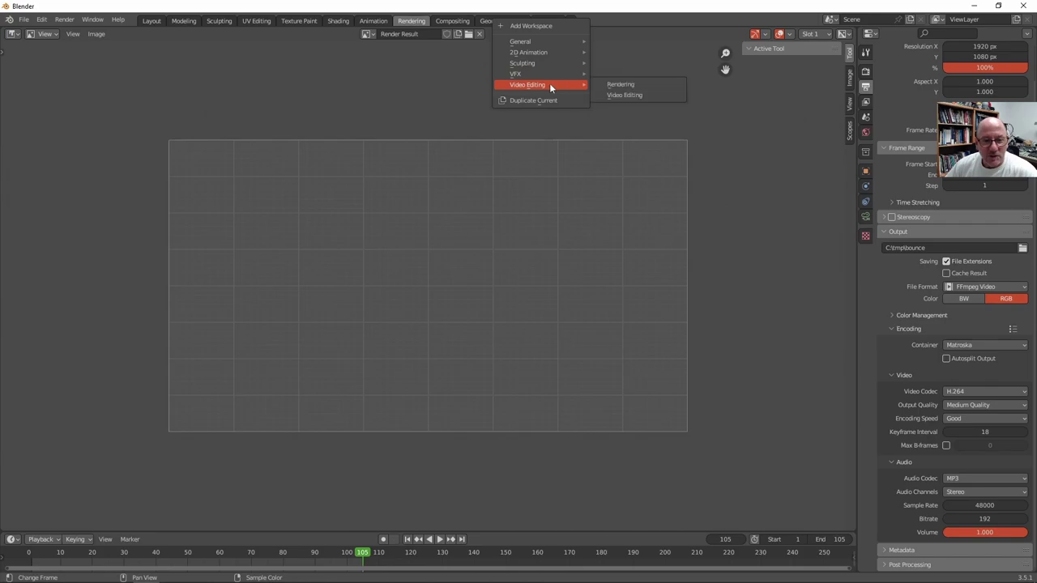
click(627, 94)
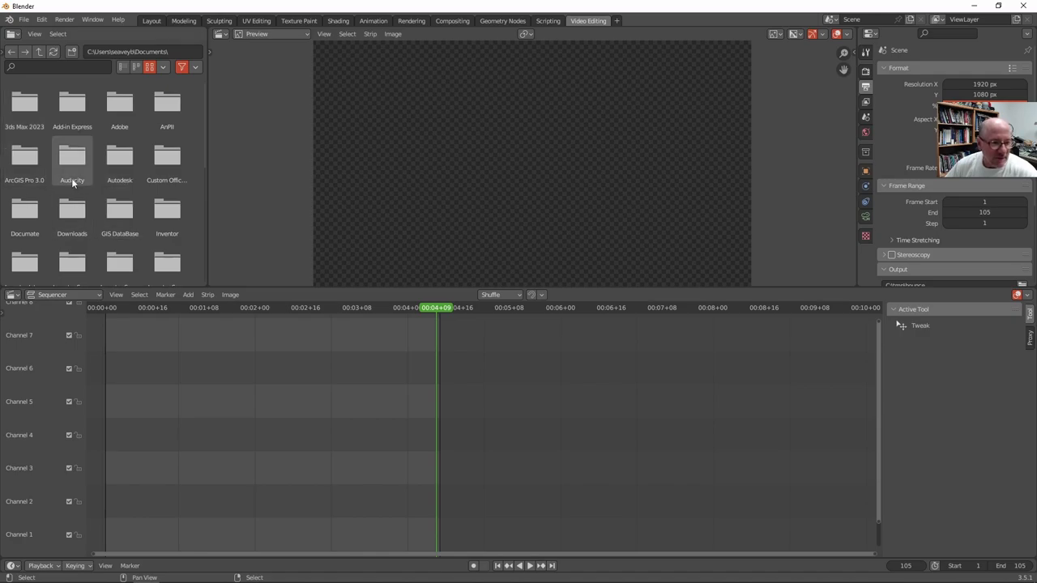
Browse to the FDMA2530 sound effects folder and place tink1.wav as a sound strip on channel 3
click(54, 52)
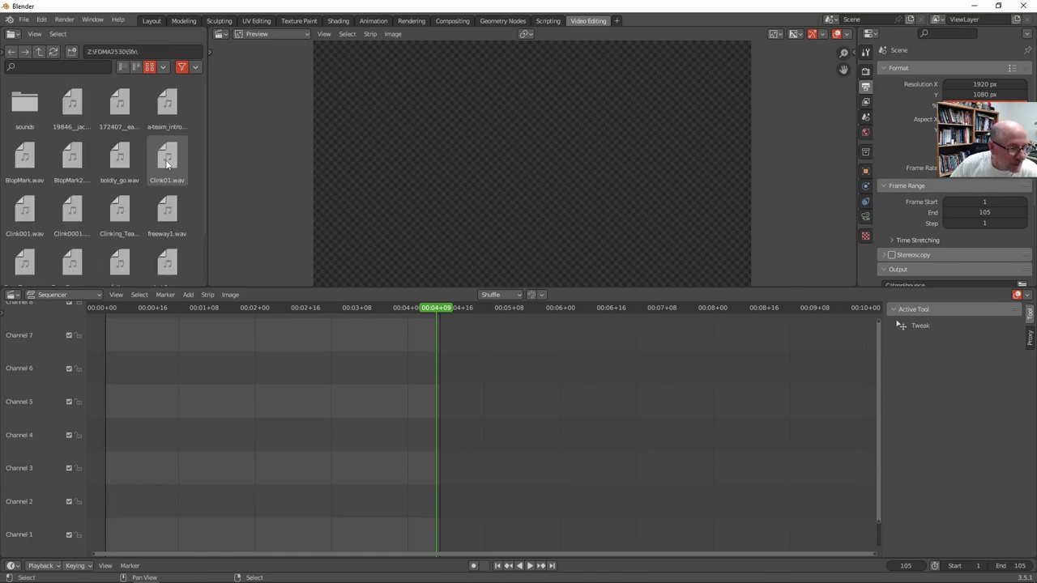
scroll(137, 206, down, 2)
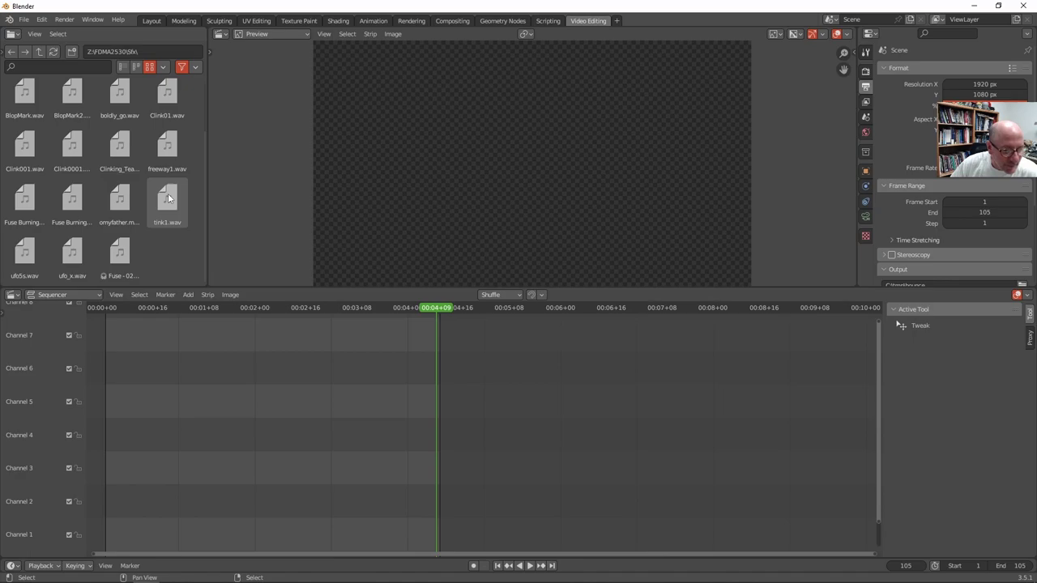
drag(168, 197, 172, 476)
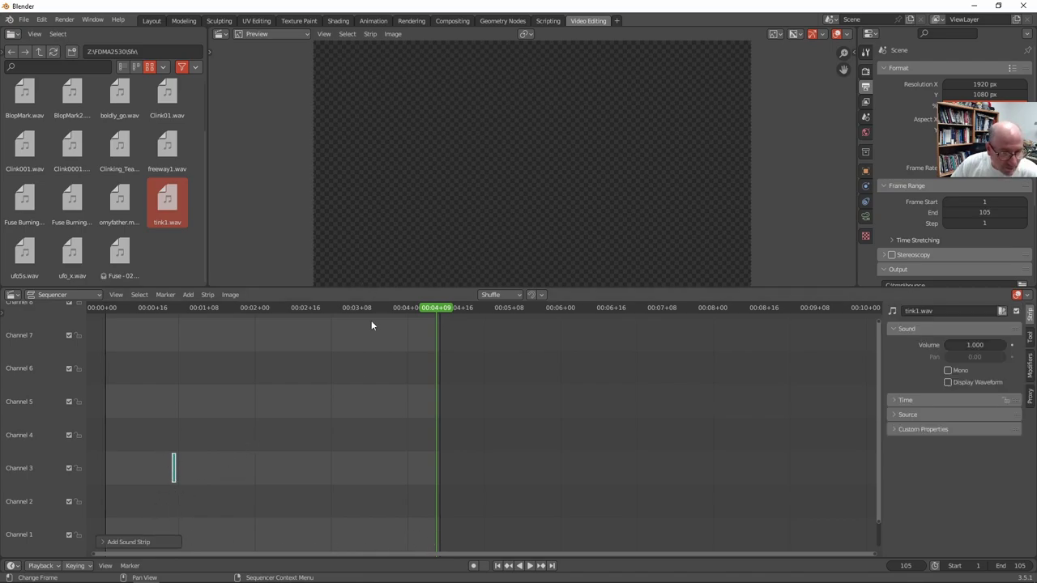
Return the playhead to frame 1 and briefly preview the sequence
middle_drag(321, 398, 561, 399)
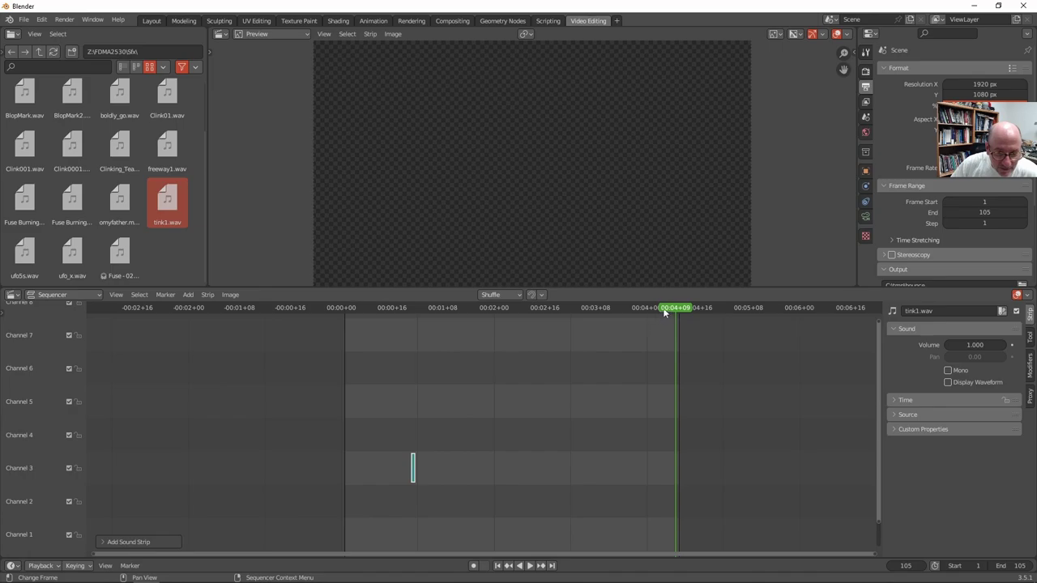
drag(666, 313, 342, 337)
key(space)
key(Escape)
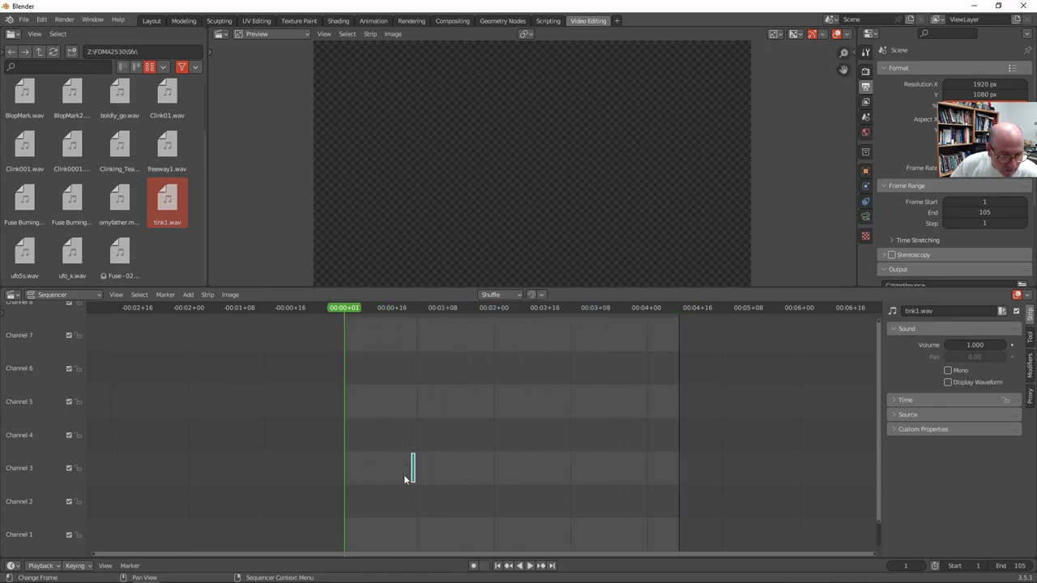
Move the tink1.wav strip on channel 3 so it starts at about 00:01+06
scroll(405, 480, up, 5)
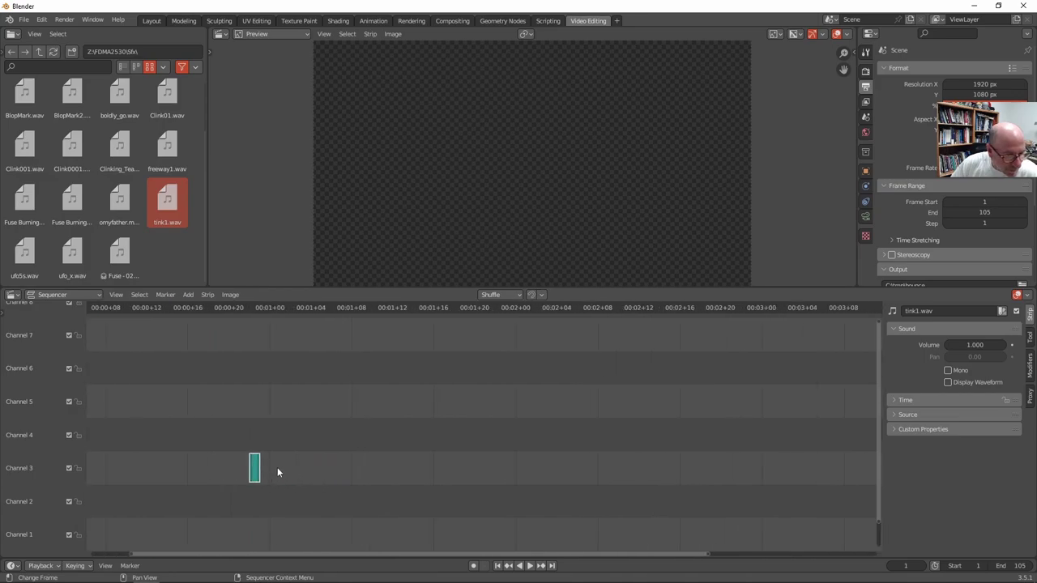
middle_drag(279, 471, 430, 482)
drag(412, 470, 486, 460)
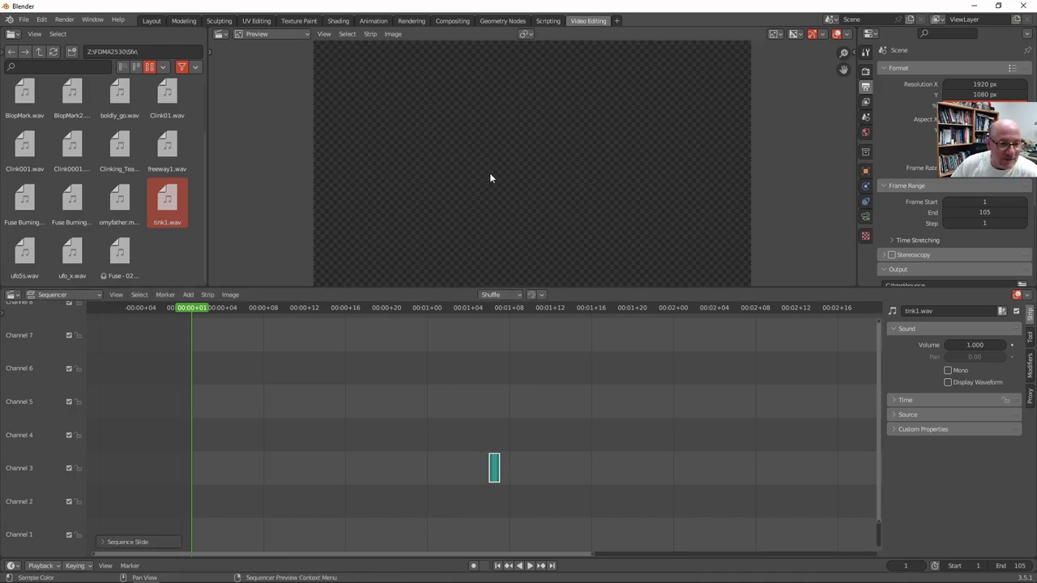
Scrub the sequence past the sound strip to frame 47 to check it
scroll(494, 182, down, 3)
scroll(505, 186, up, 2)
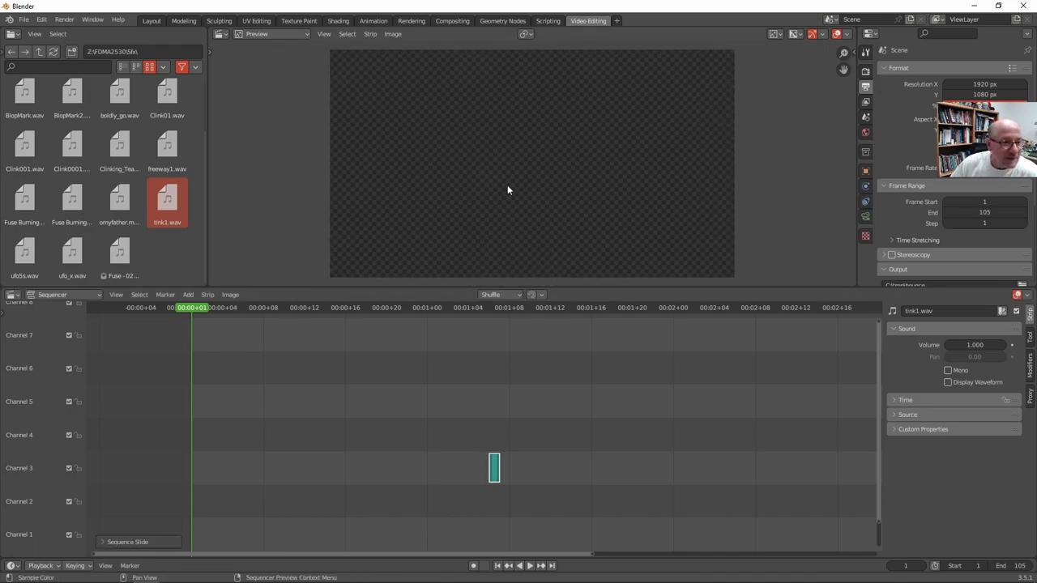
drag(195, 308, 662, 308)
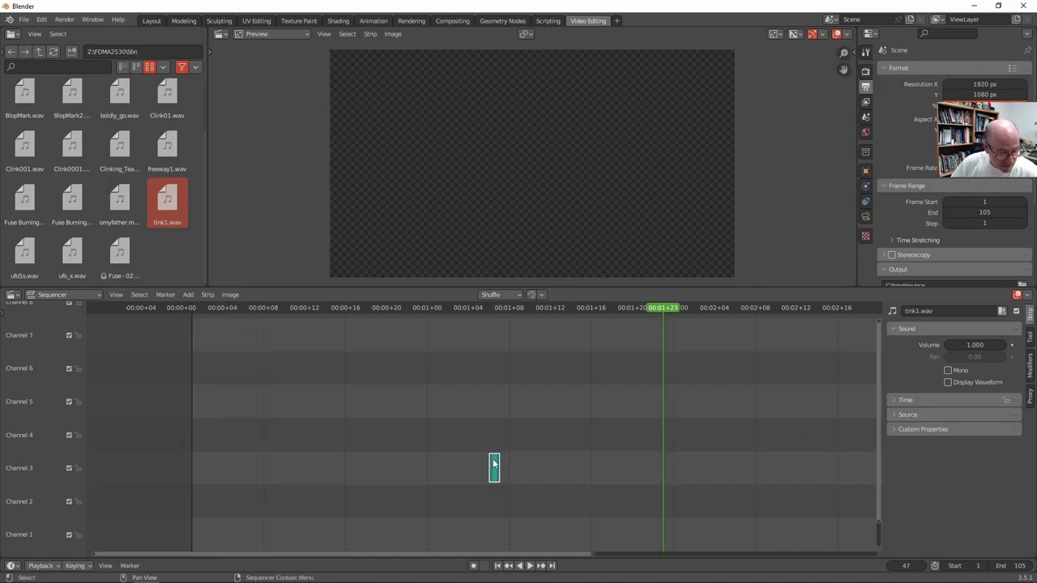
Duplicate the tink1.wav strip and place the copy on channel 3 at about 00:01+10
key(shift+d)
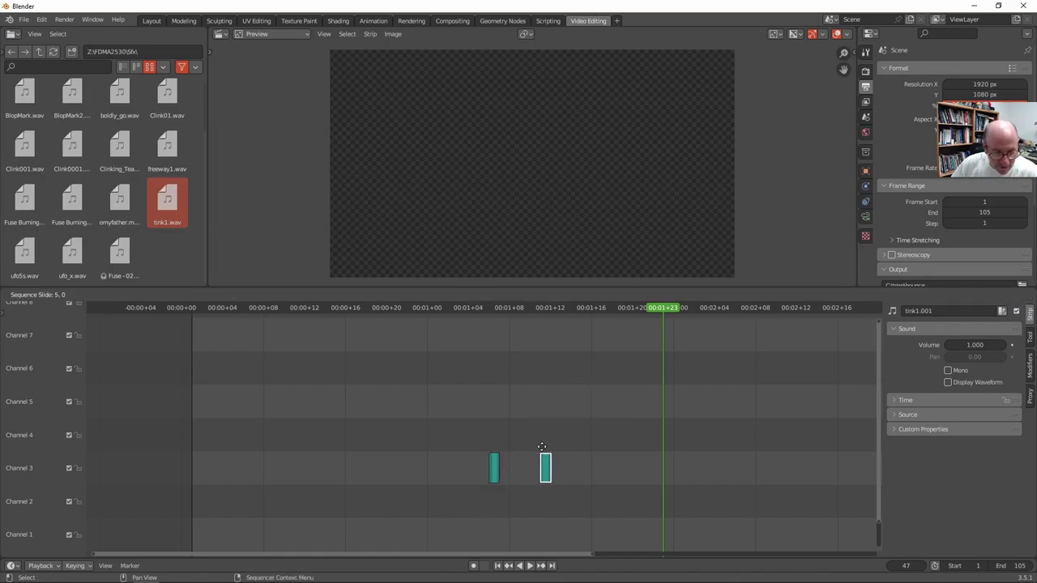
click(549, 470)
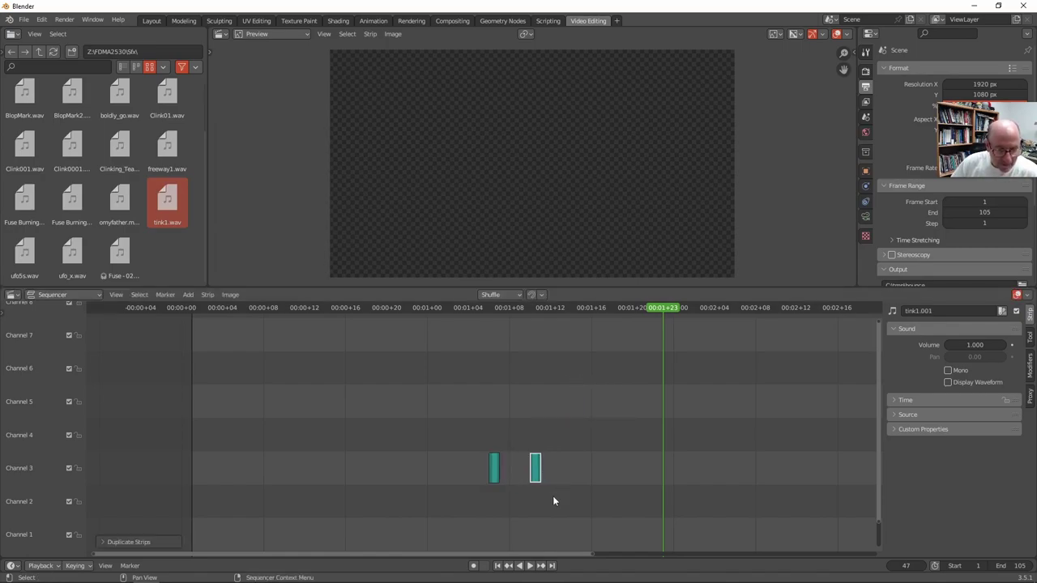
In the Layout workspace, play and scrub the animation to frame 106 to review the ball's bounces
click(151, 20)
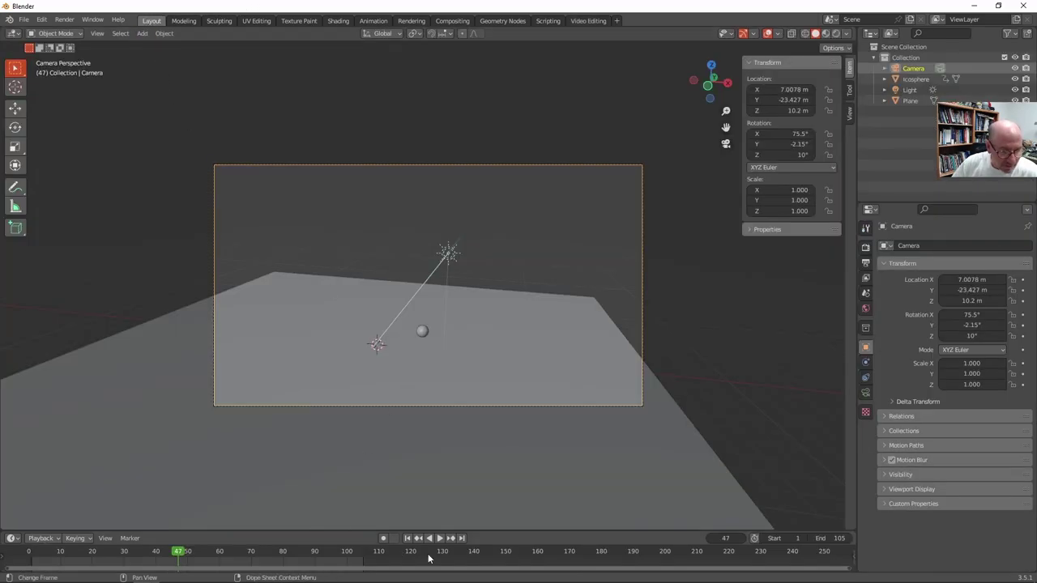
key(space)
drag(180, 555, 371, 577)
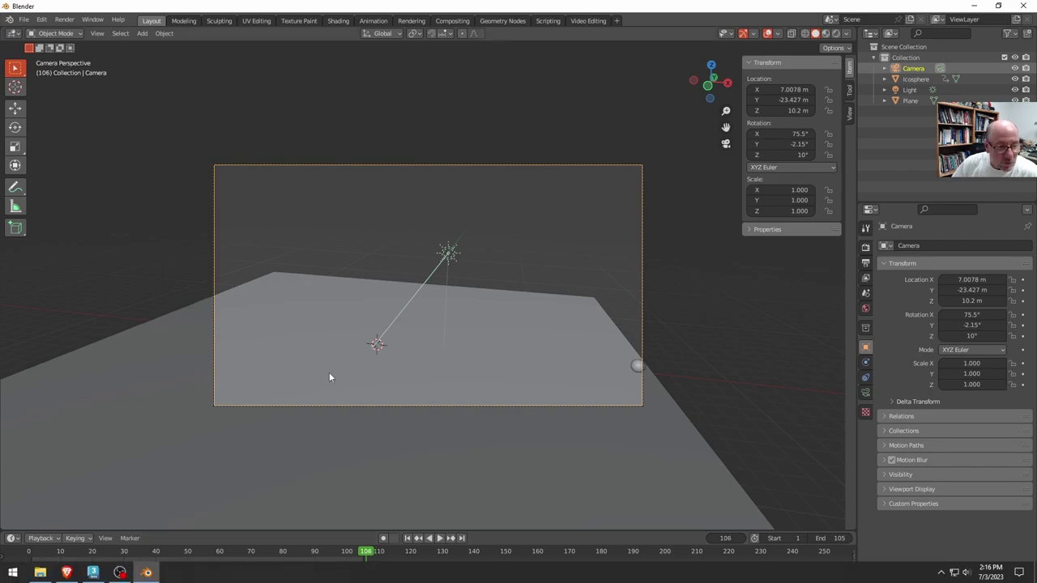
Back in the Video Editing workspace, duplicate the selected tink1 strip twice, placing copies at about 00:01+15 and 00:01+19
click(580, 22)
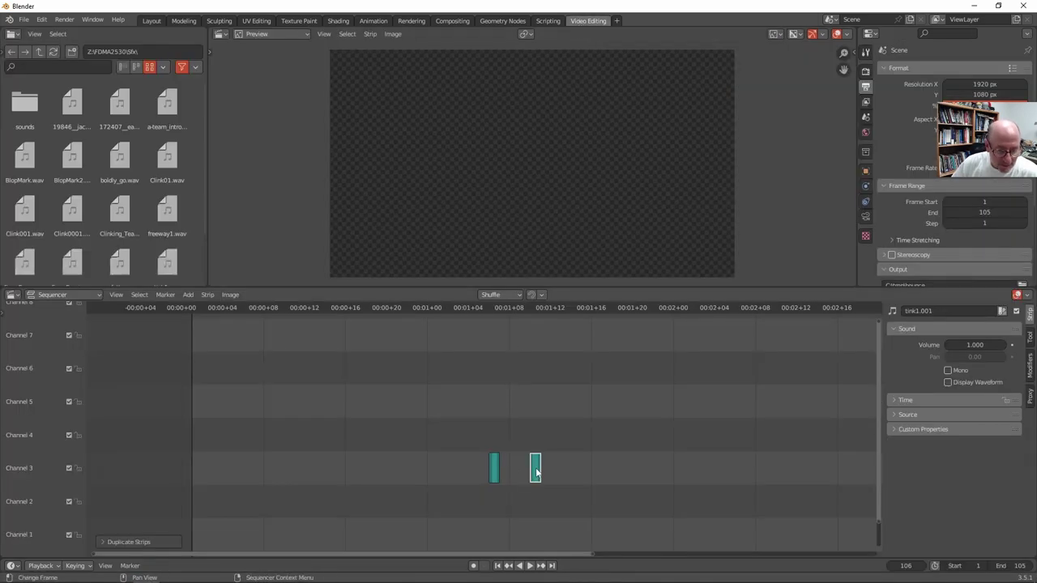
key(shift+d)
click(592, 473)
key(shift+d)
click(662, 474)
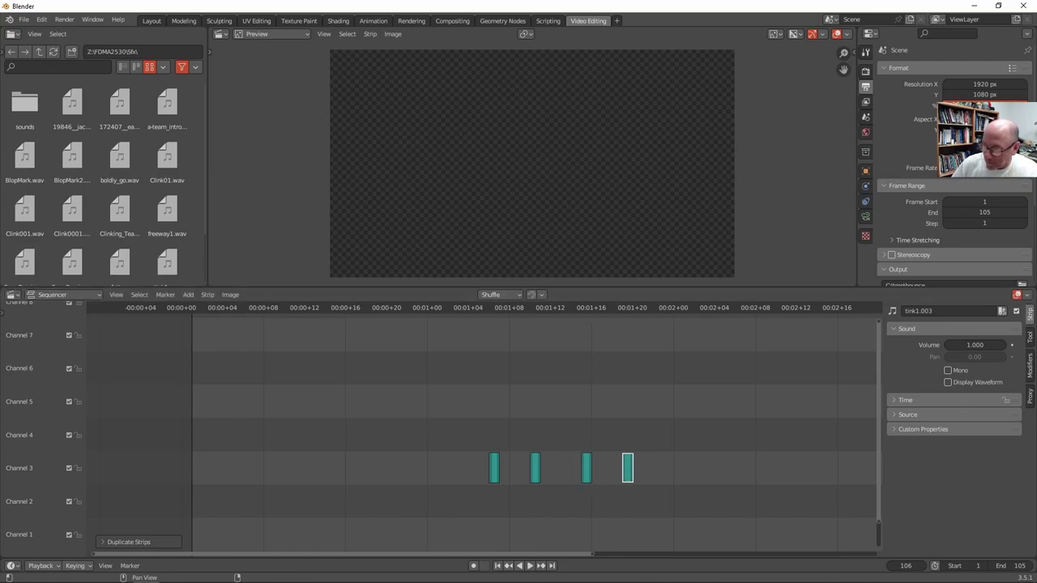
scroll(956, 203, down, 5)
scroll(486, 458, down, 4)
scroll(513, 451, up, 3)
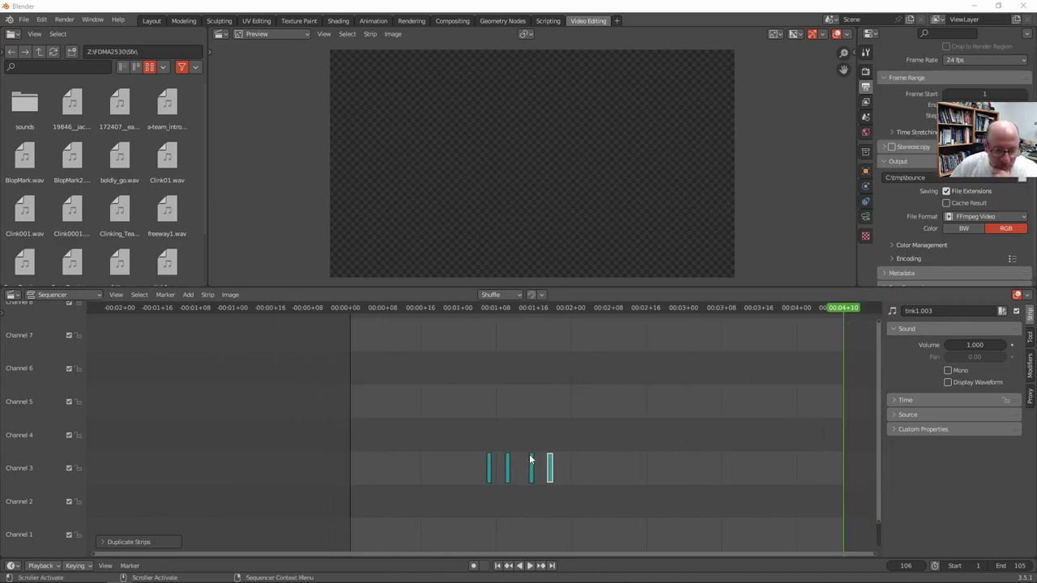
scroll(531, 460, down, 3)
scroll(529, 448, up, 2)
scroll(529, 447, down, 2)
scroll(535, 437, up, 3)
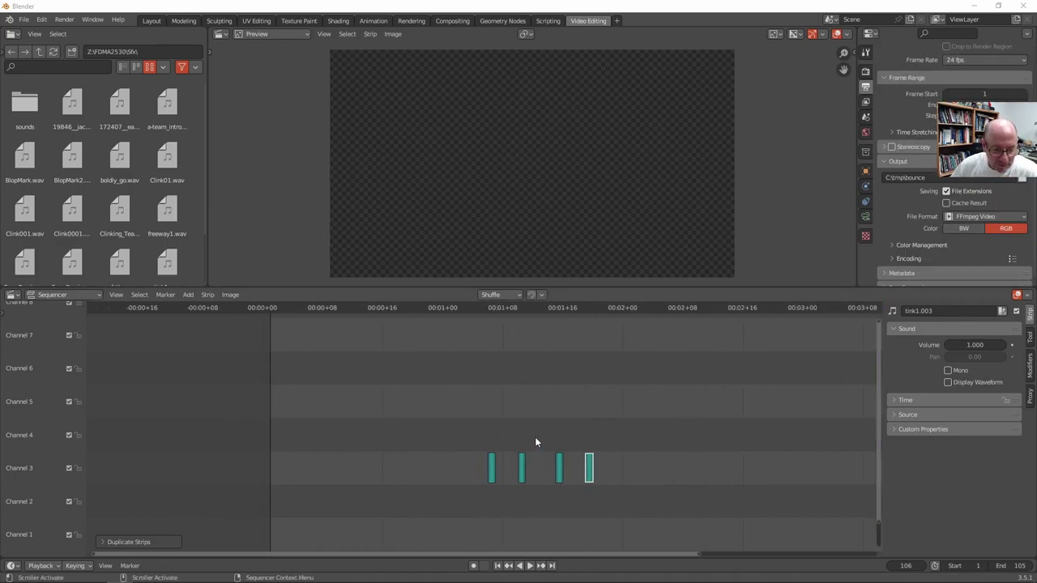
Set the scene's output frame rate to 30 fps
middle_drag(562, 414, 421, 414)
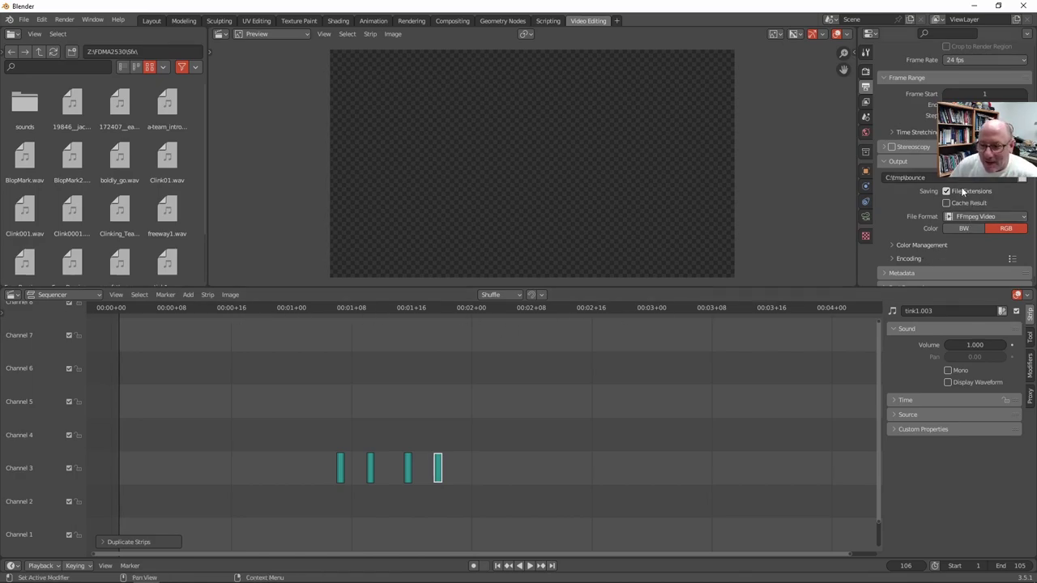
scroll(901, 231, up, 3)
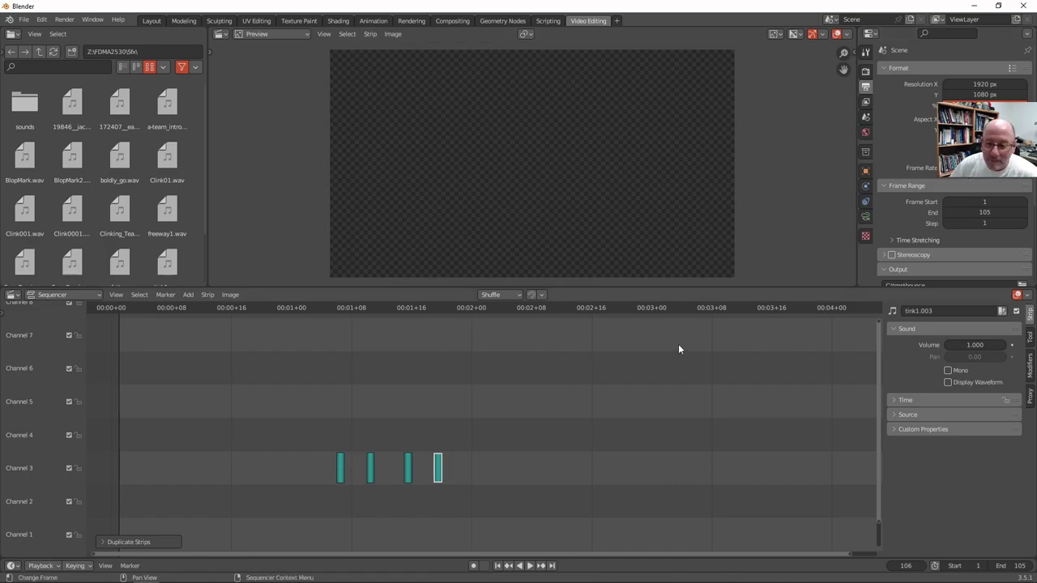
click(982, 167)
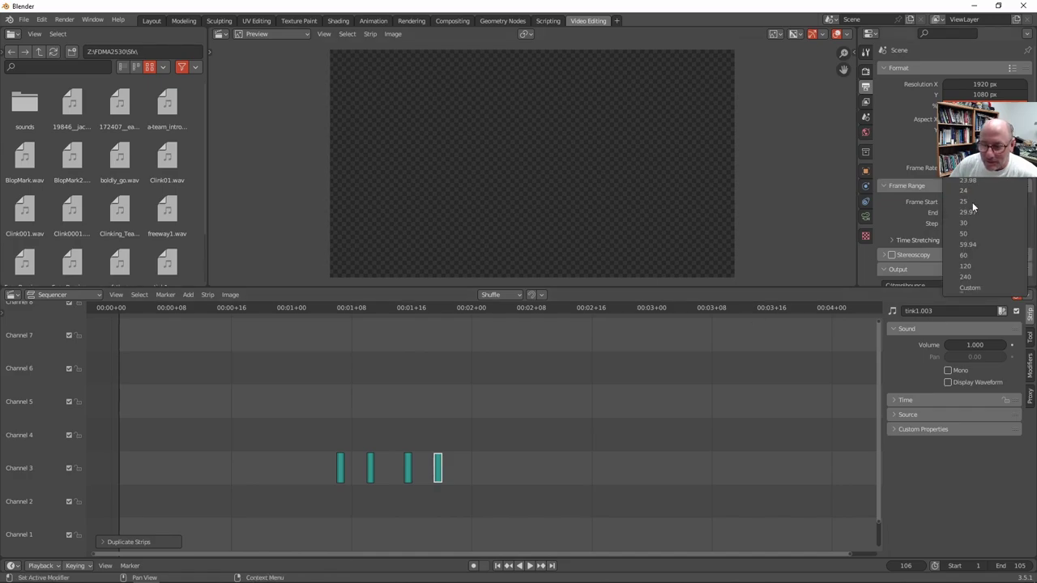
click(966, 223)
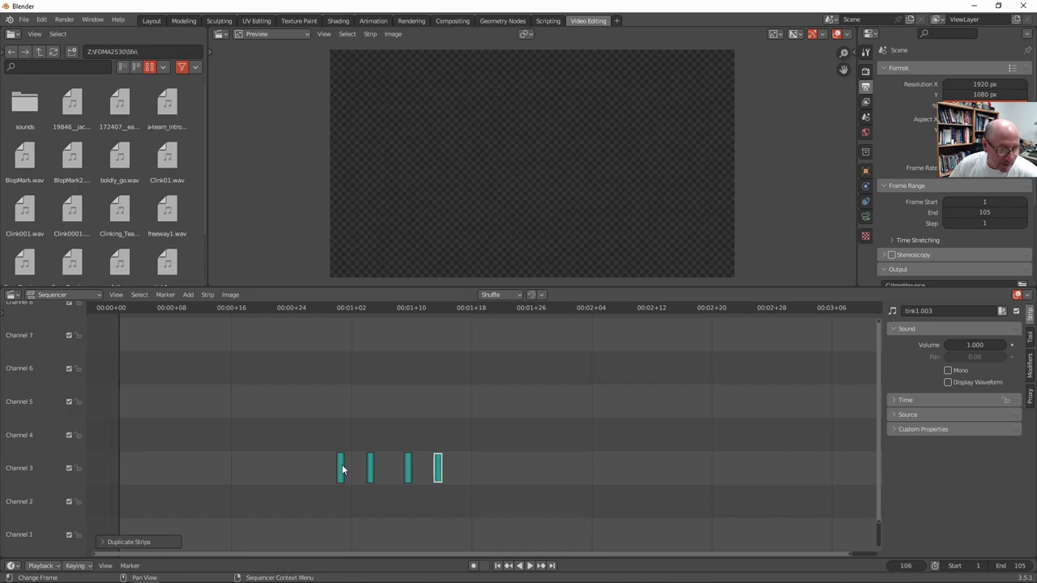
Move the earliest tink1 strip to channel 2 and adjust its start time to about 00:00+15
drag(342, 470, 252, 504)
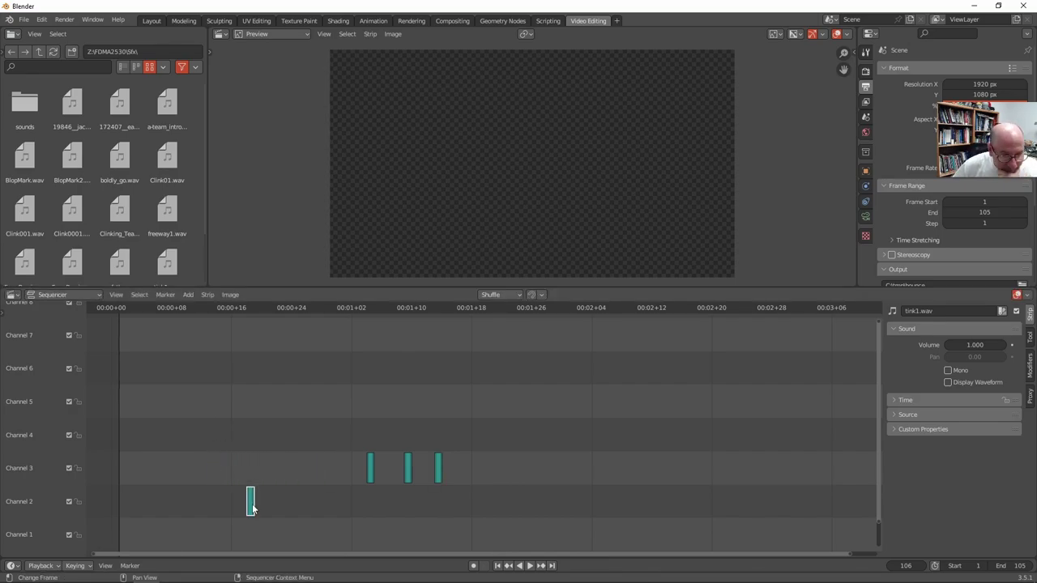
click(896, 399)
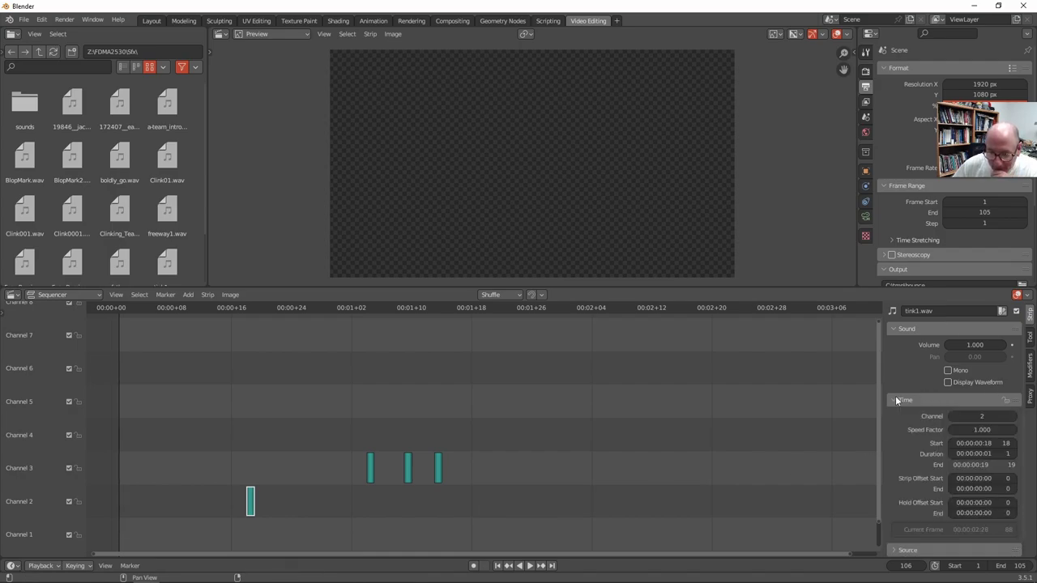
click(990, 443)
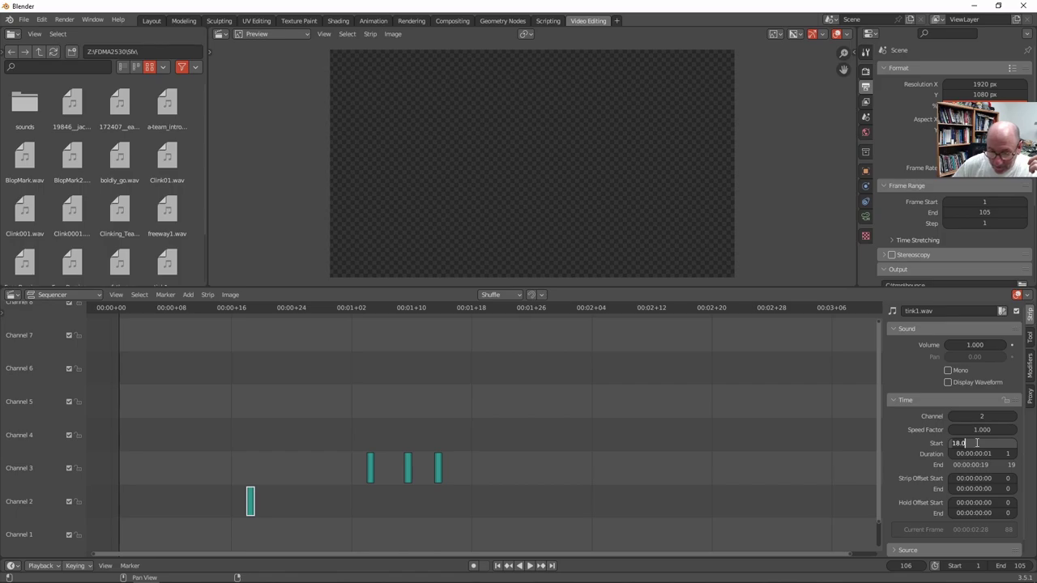
key(Return)
Set the start of the channel 3 tink1.002 strip at 00:01+09 to frame 105 and fit all strips in the sequencer
click(455, 470)
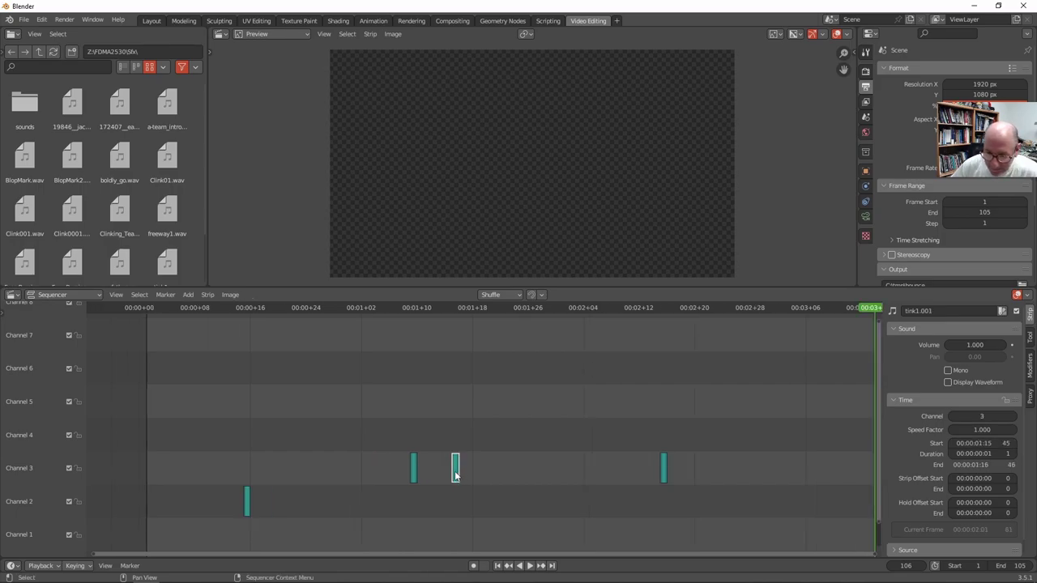
click(412, 470)
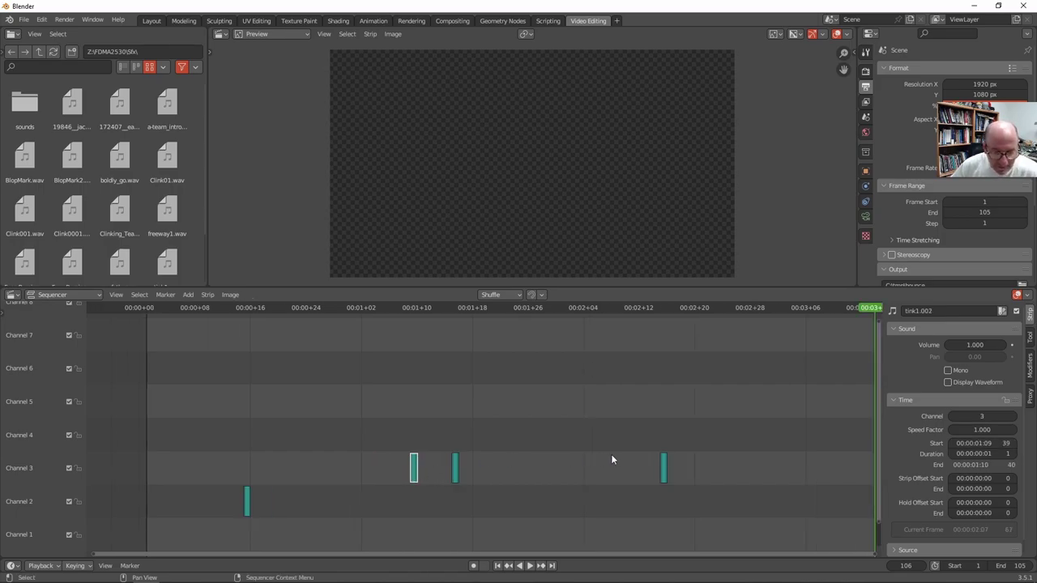
click(990, 443)
text(105)
key(Return)
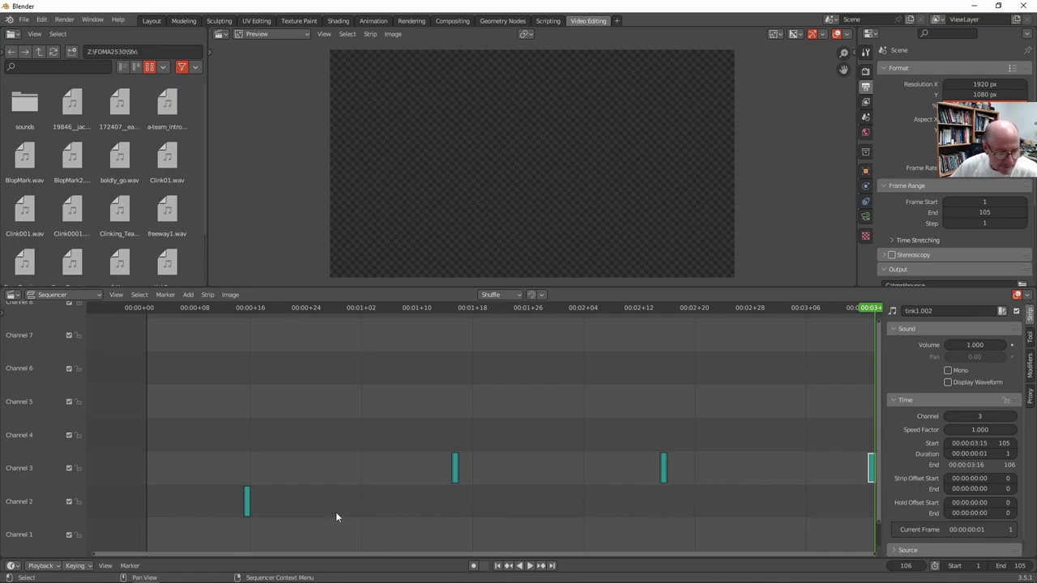
key(Home)
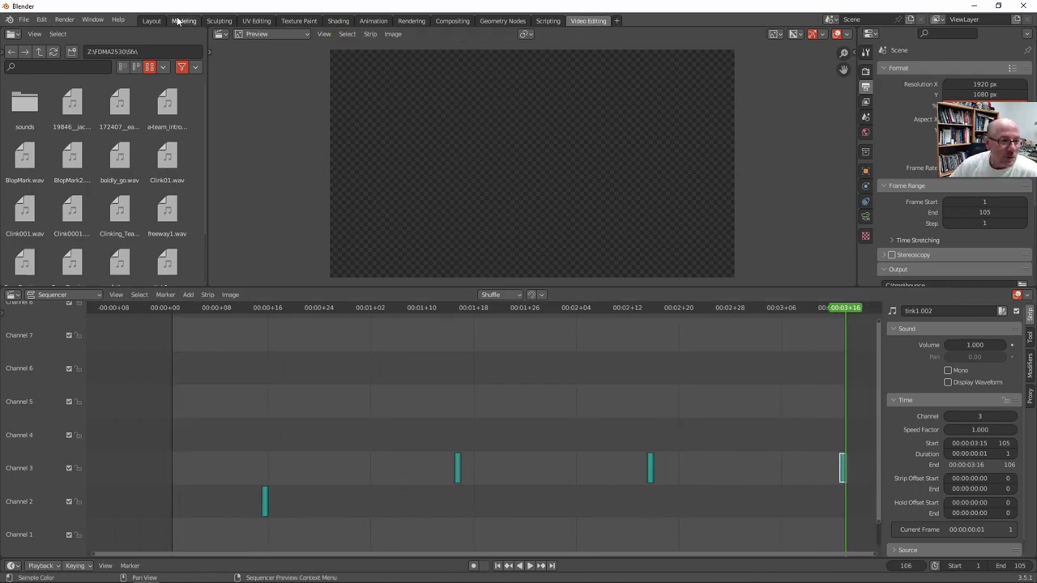
In the Layout workspace, play the animation from frame 1 to check the bounce sounds, and return the playhead to frame 0
click(152, 20)
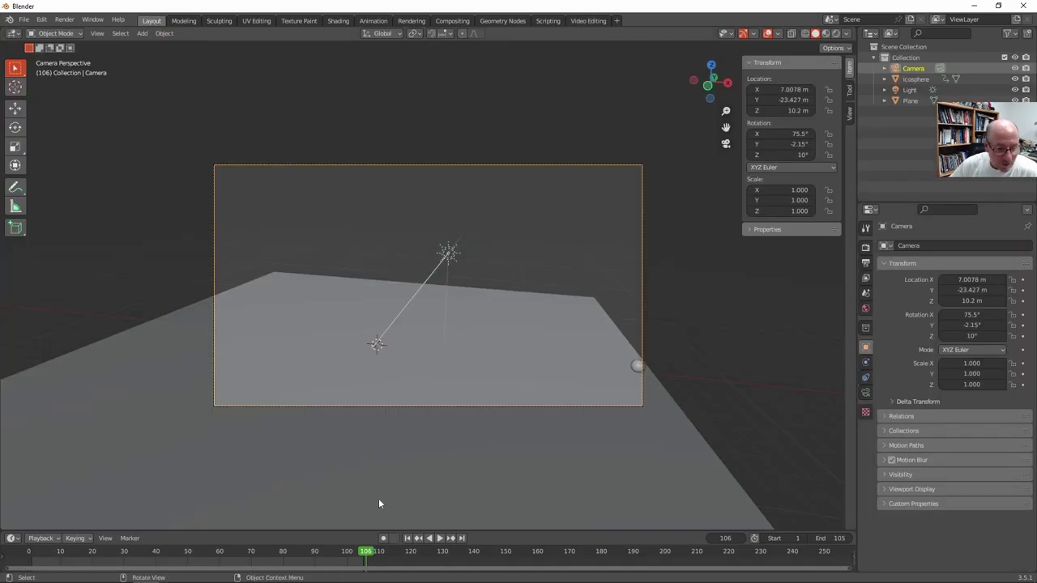
click(407, 538)
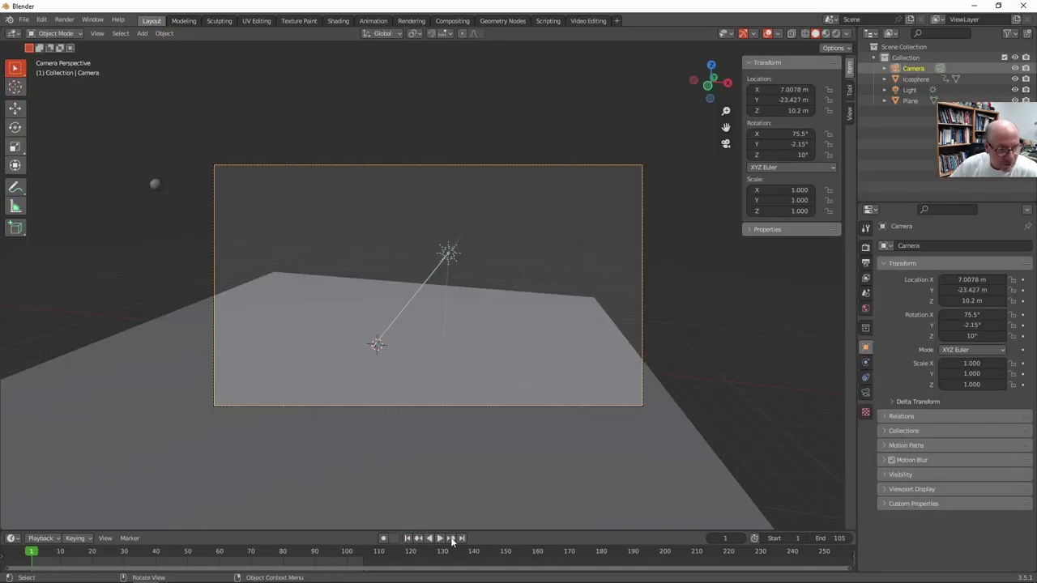
click(440, 538)
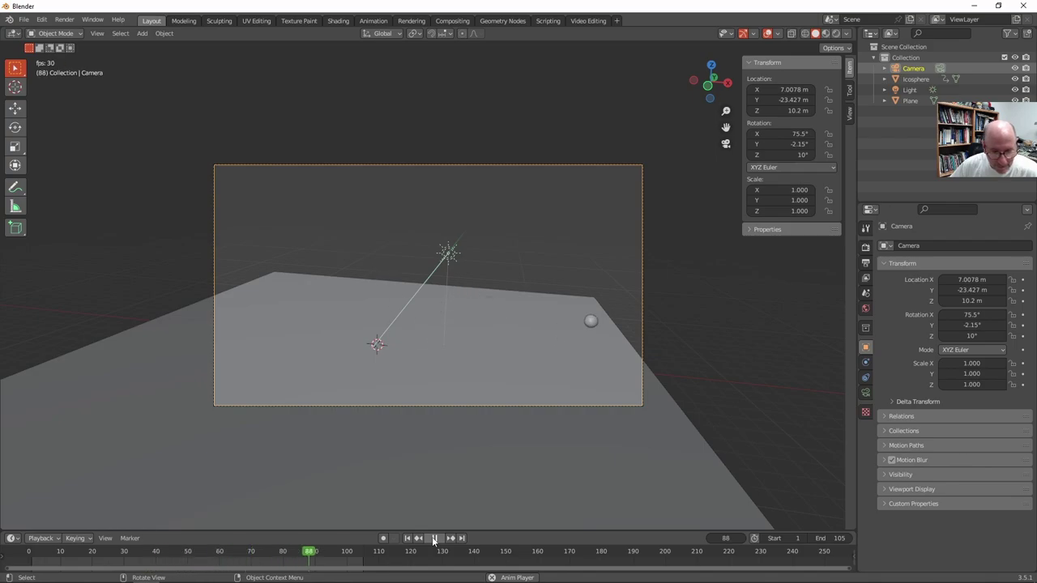
click(434, 540)
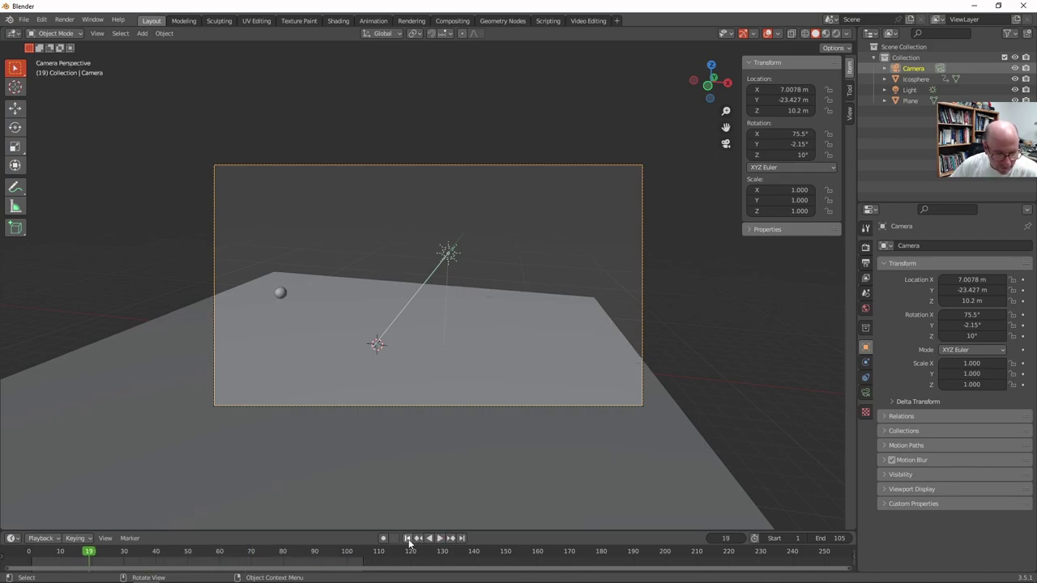
click(407, 539)
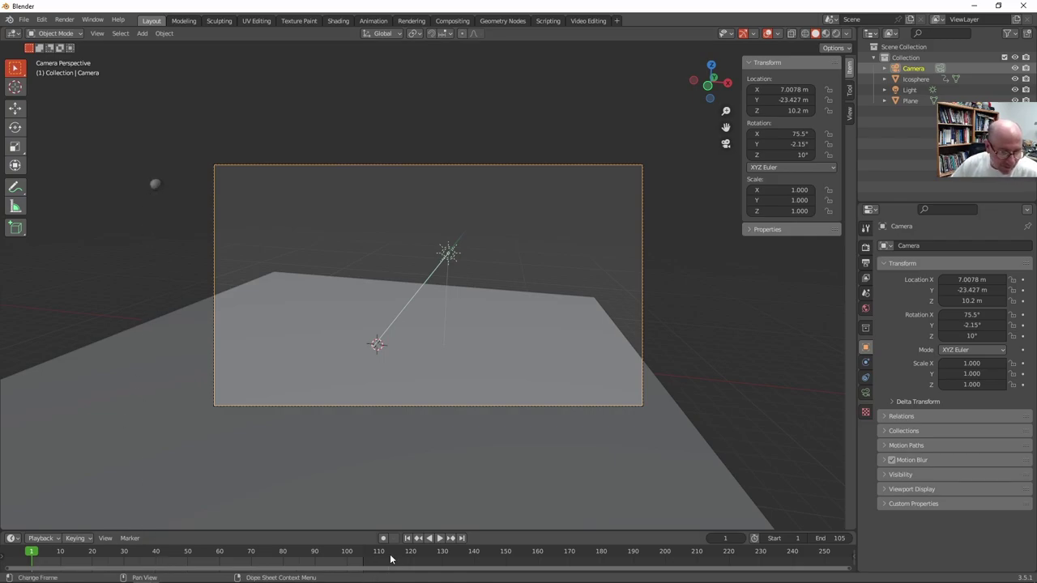
click(42, 539)
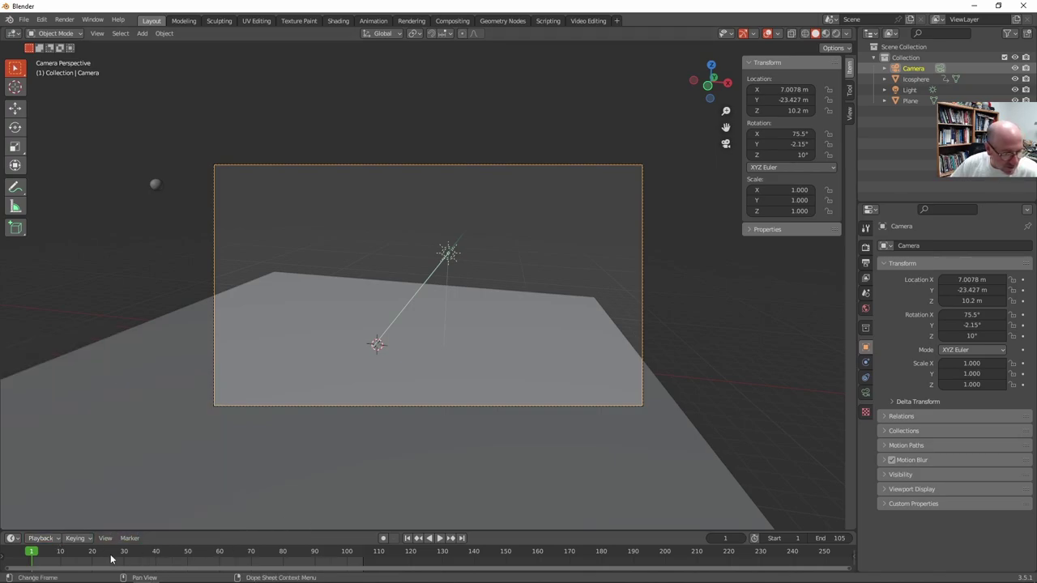
key(space)
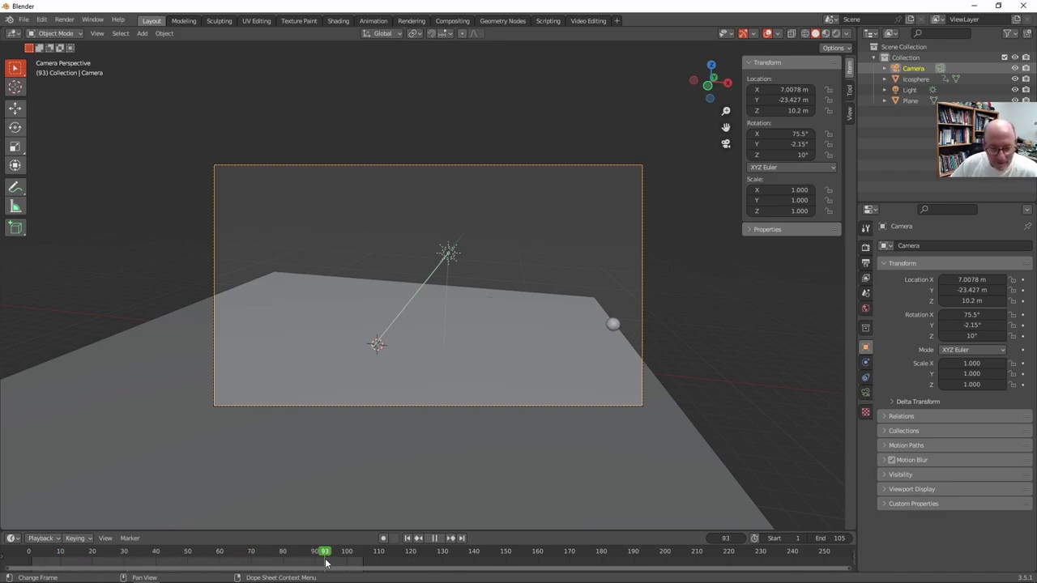
drag(326, 563, 26, 573)
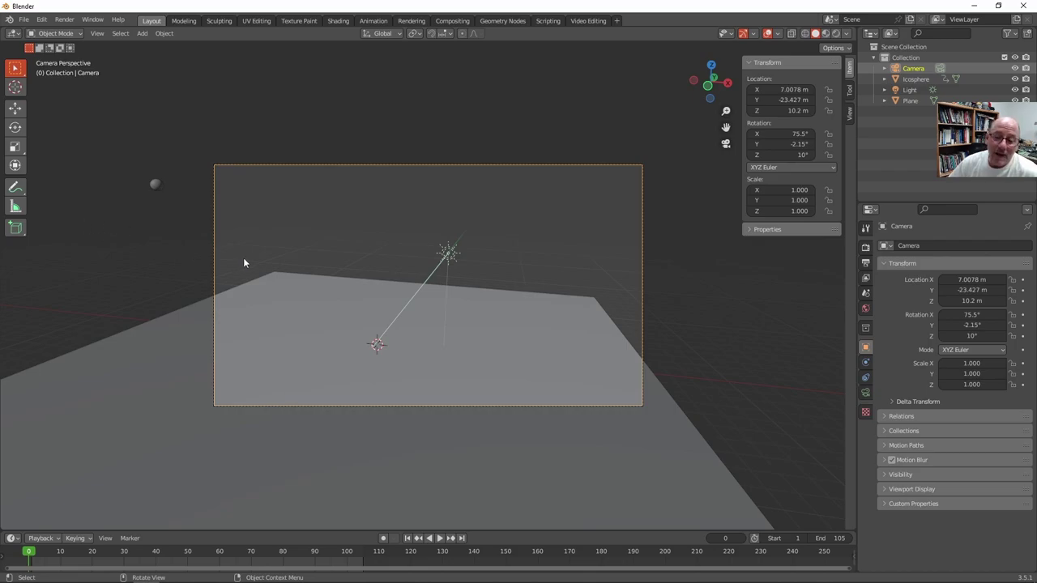
Review the scene's render settings and its output format, video encoding and audio encoding settings
click(865, 248)
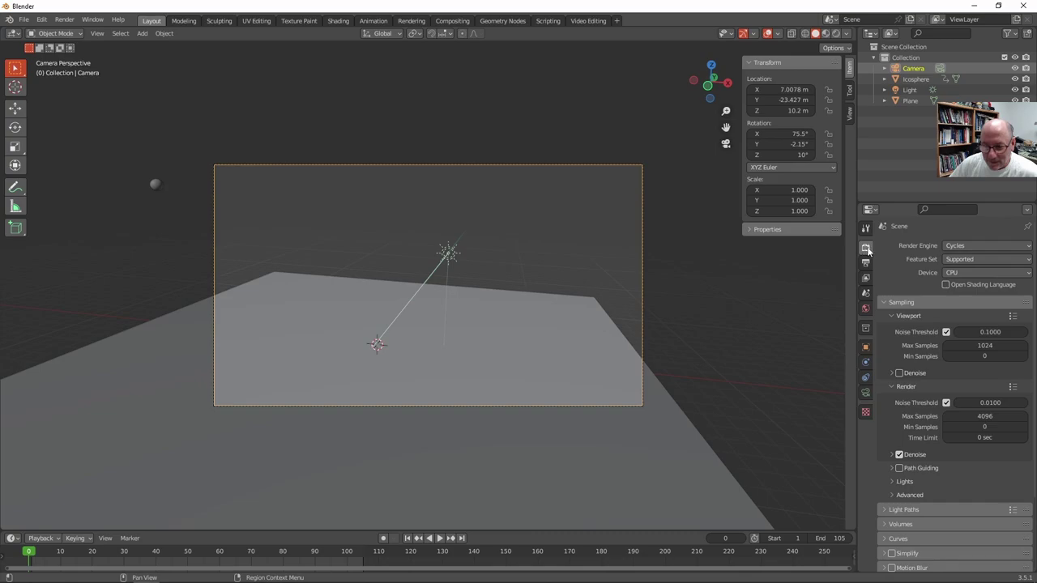
click(865, 263)
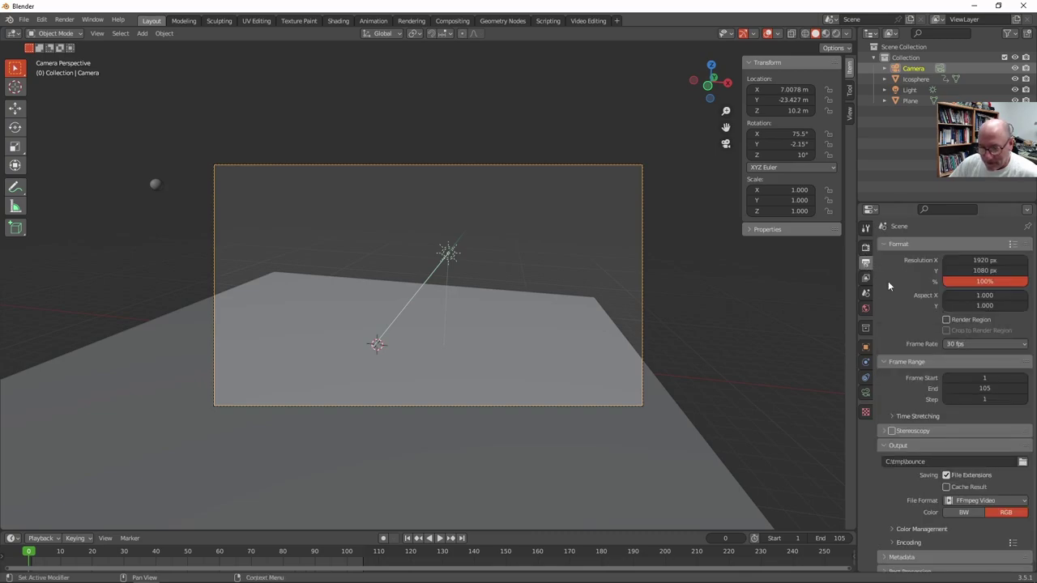
scroll(916, 332, down, 1)
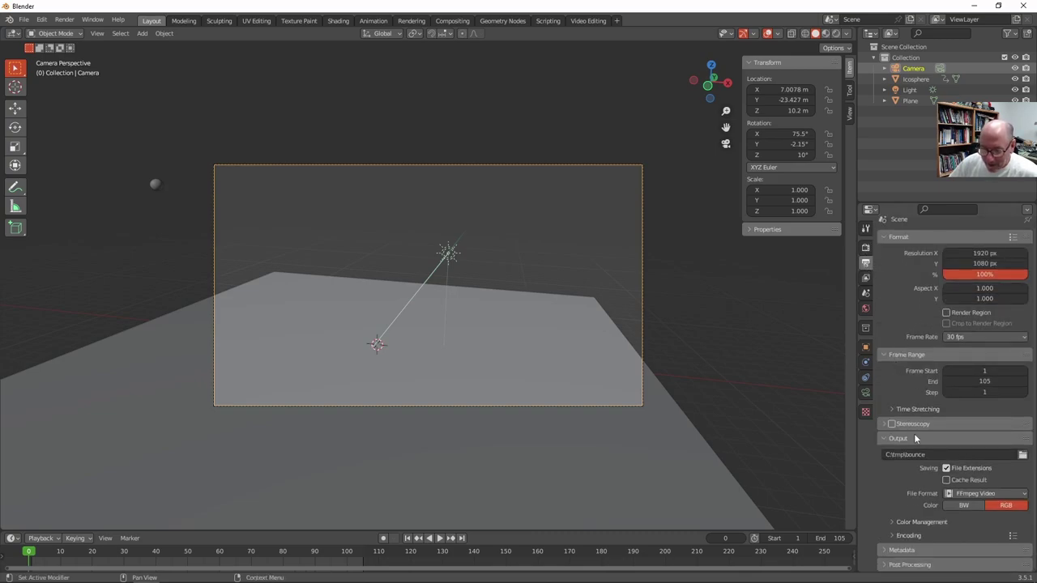
click(894, 535)
scroll(901, 468, down, 5)
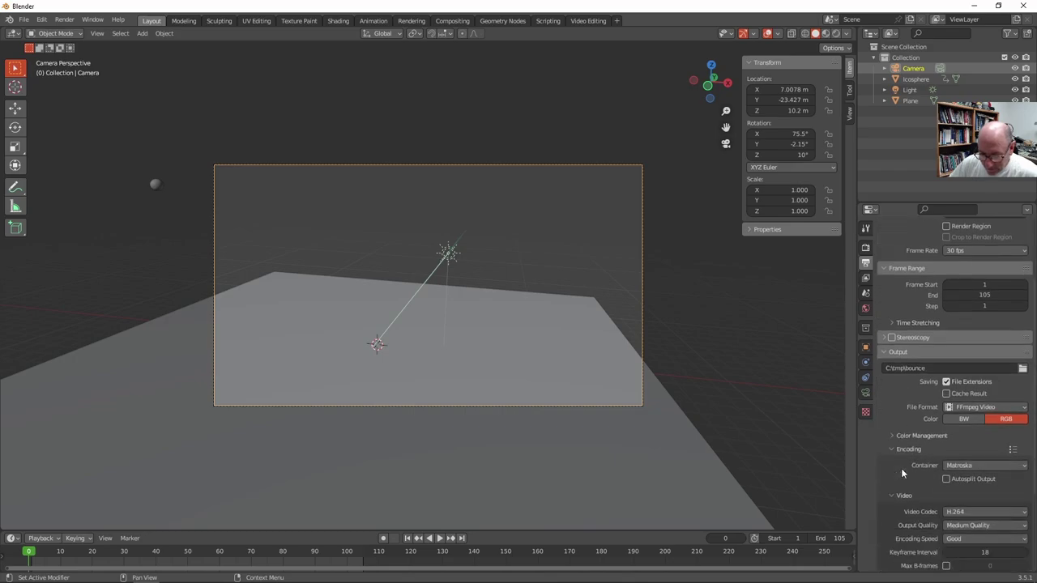
scroll(958, 504, down, 2)
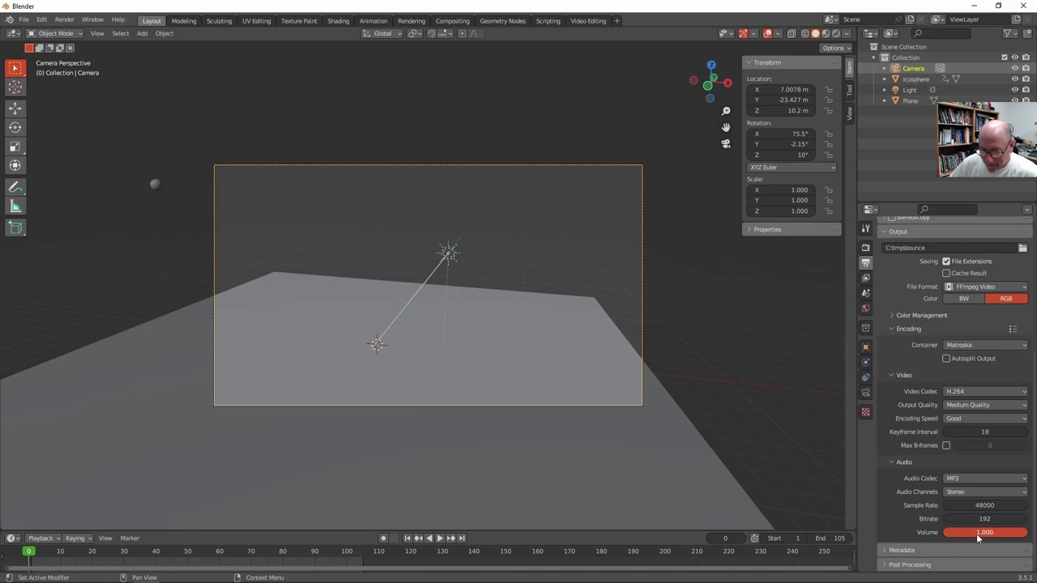
scroll(897, 415, up, 7)
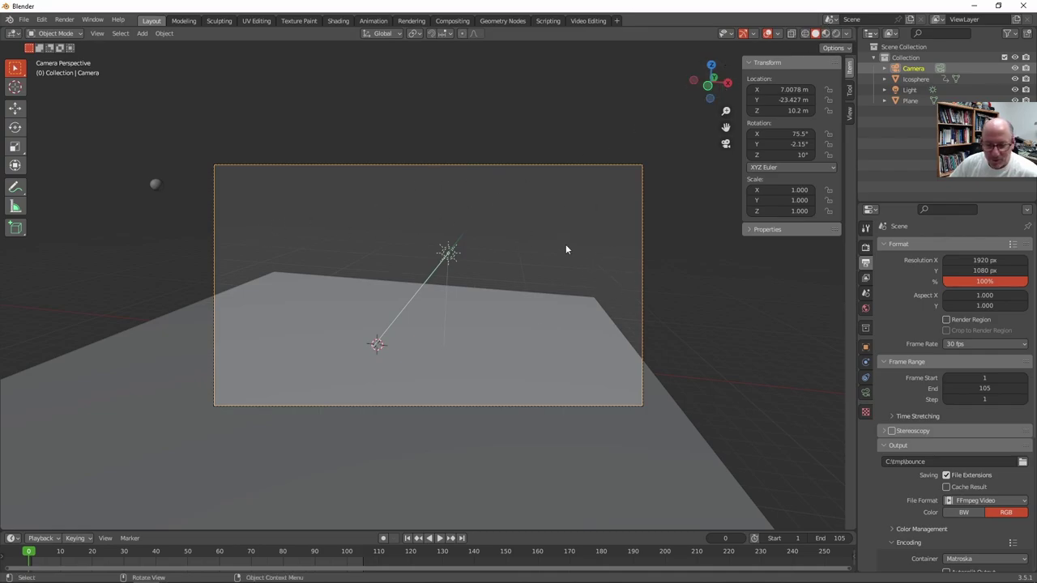
click(64, 21)
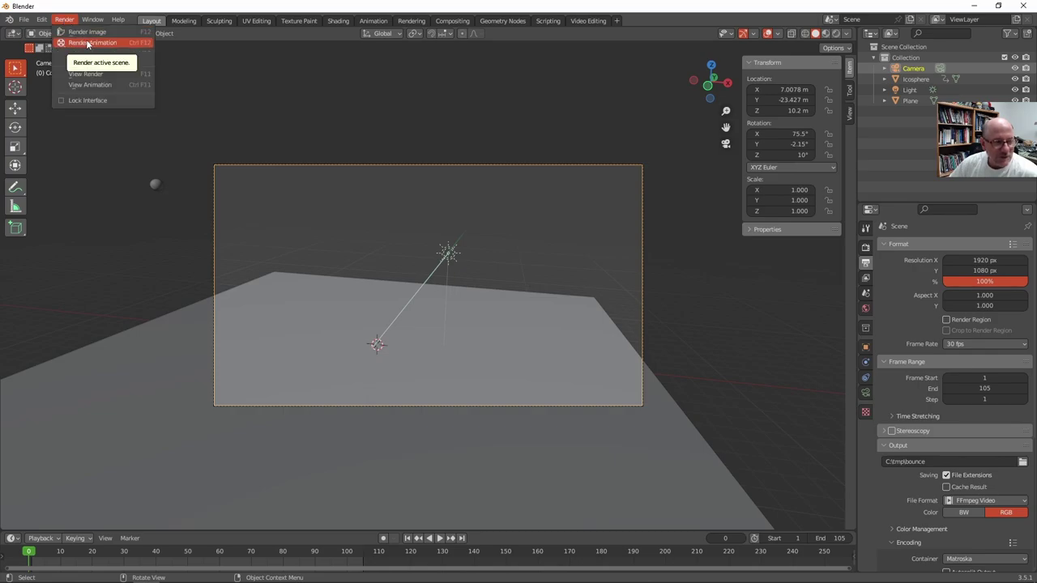
click(87, 42)
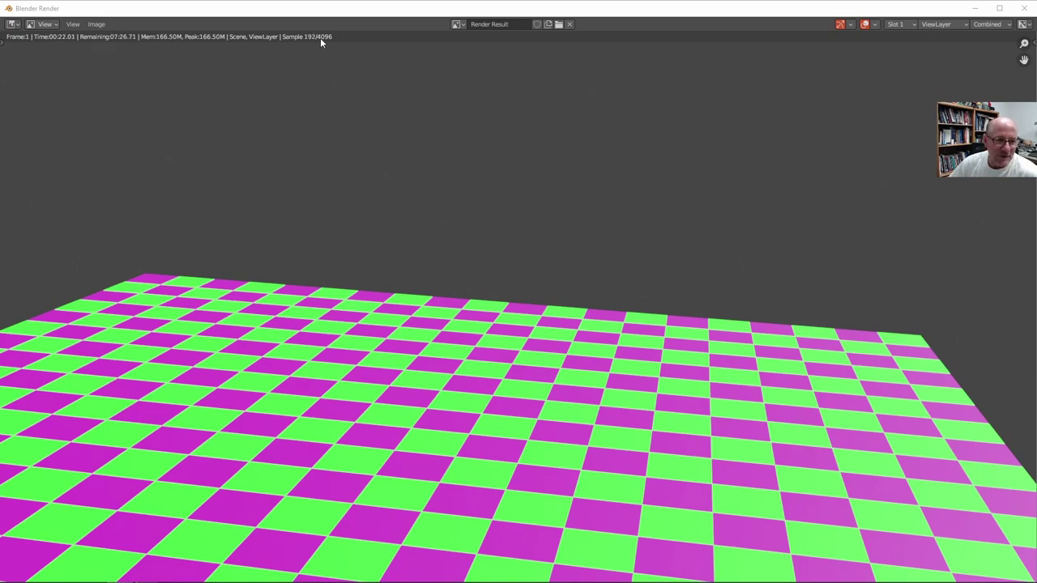
click(1025, 8)
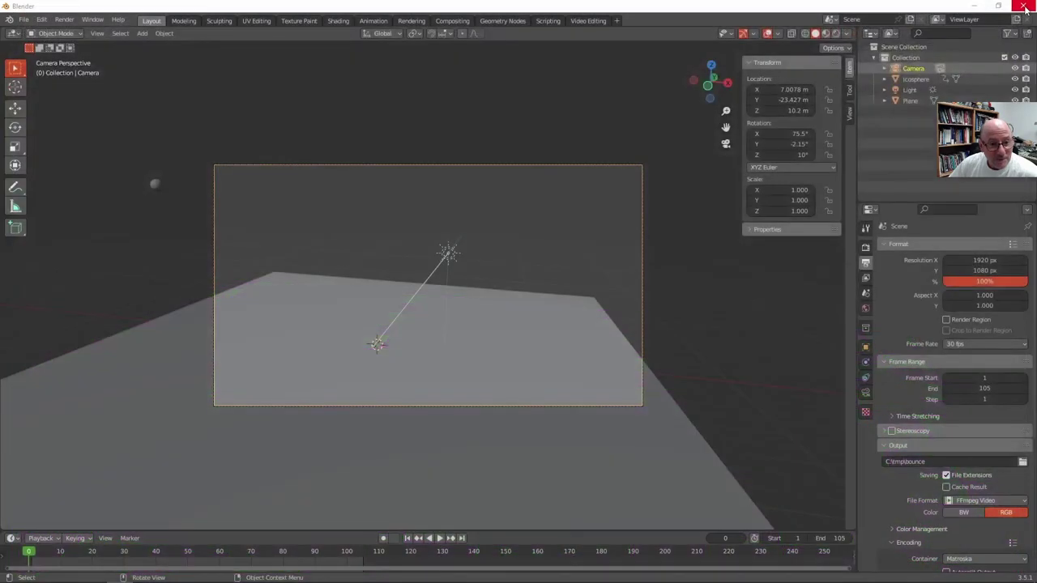
With the Cycles render devices checked in Preferences, set the scene's render device to GPU Compute and test-render the current frame
click(41, 20)
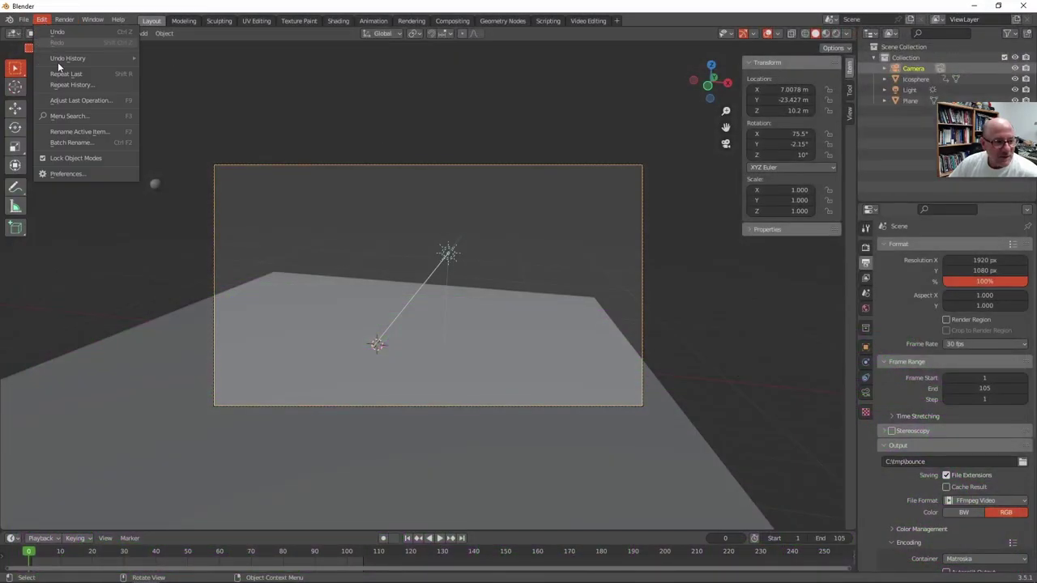
click(69, 174)
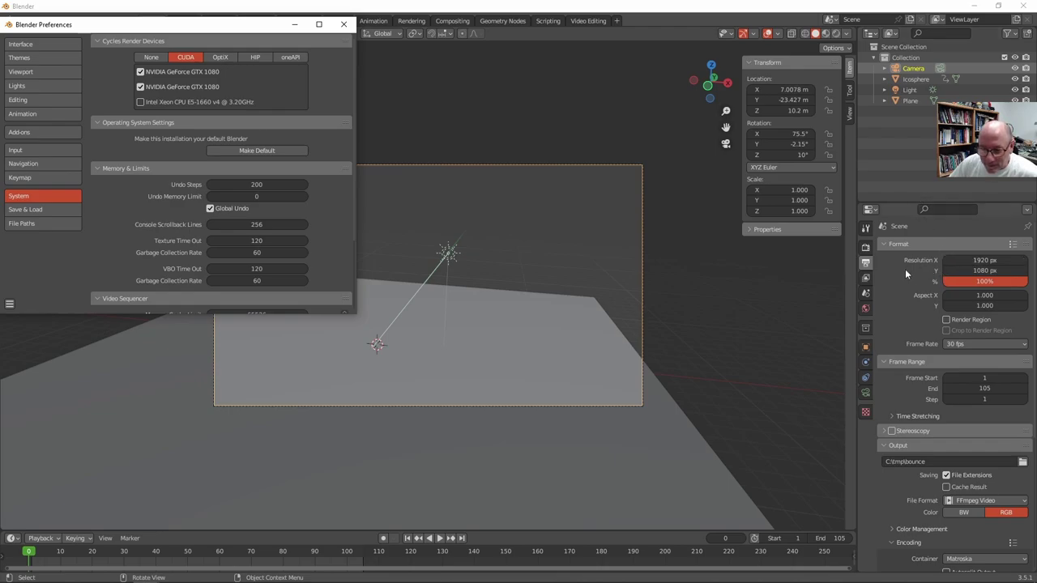
click(866, 247)
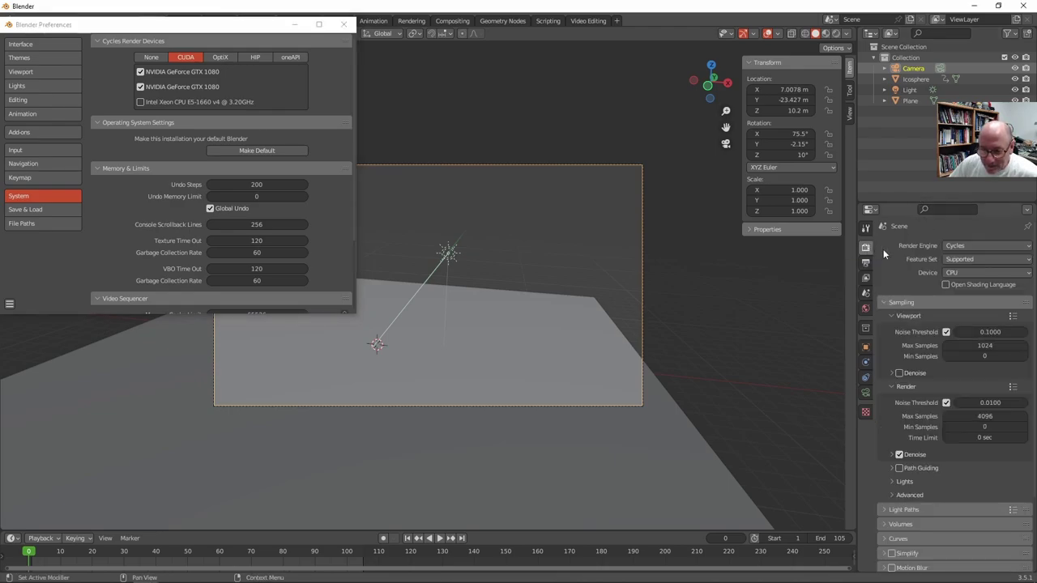
click(974, 271)
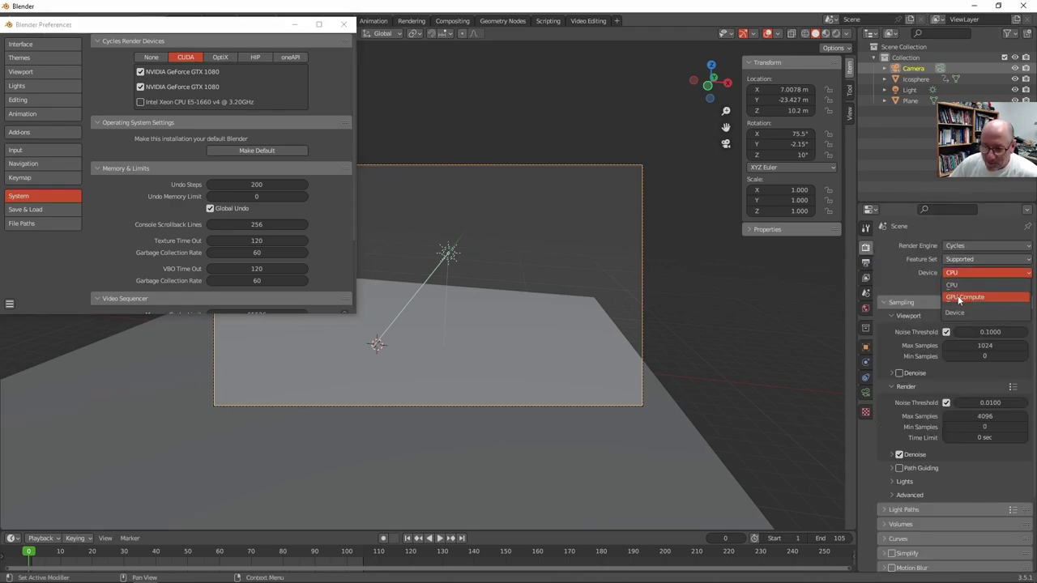
click(960, 296)
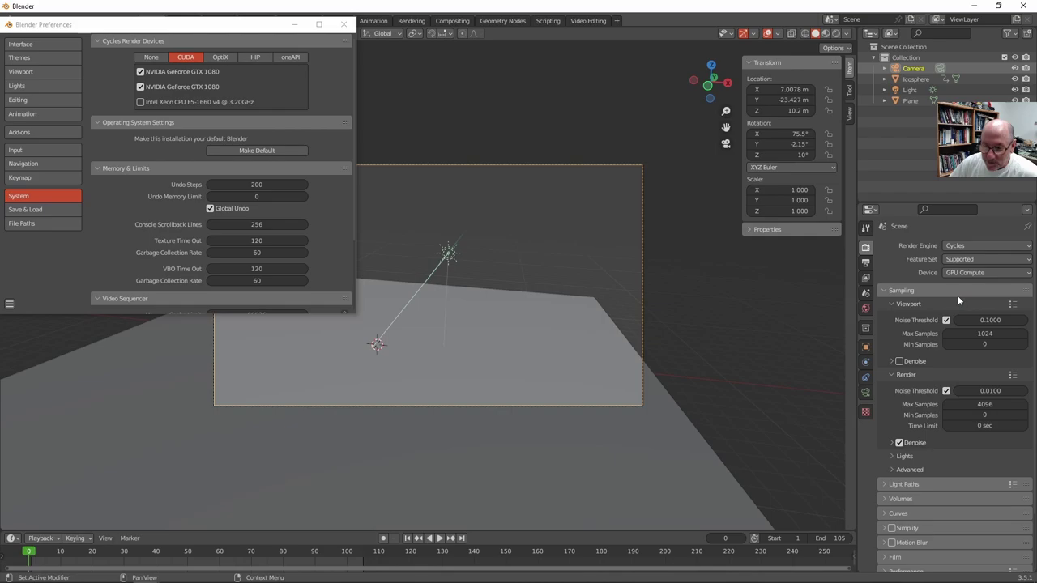
click(343, 24)
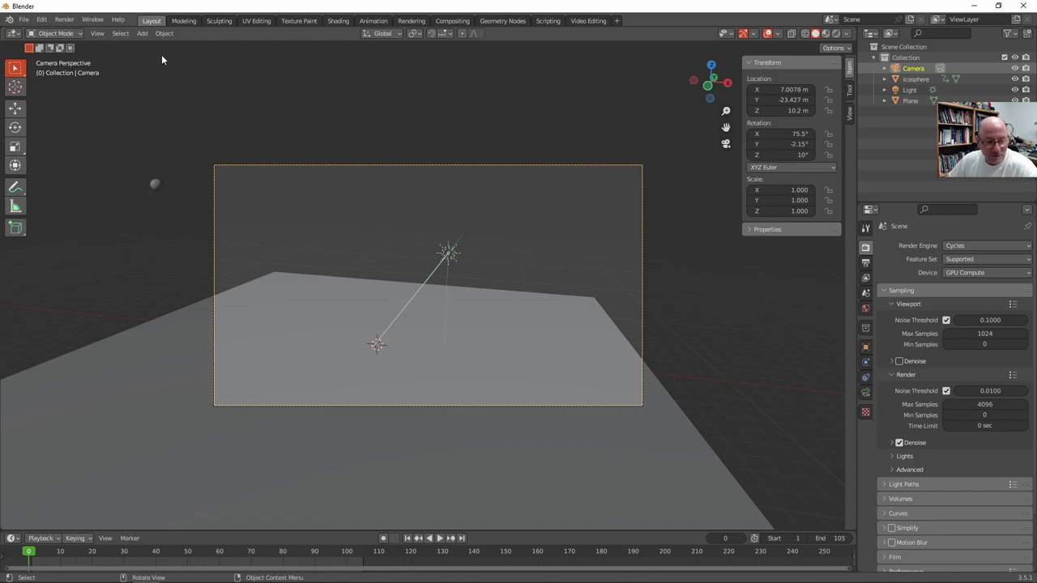
key(F12)
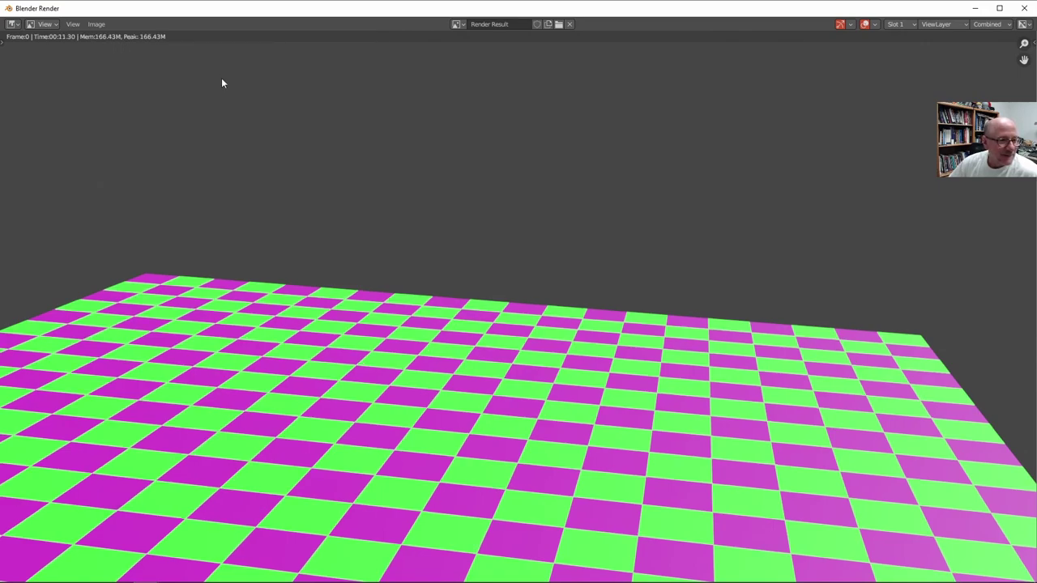
Close the test render, render the full animation to the output video, and close the finished render window
click(1020, 10)
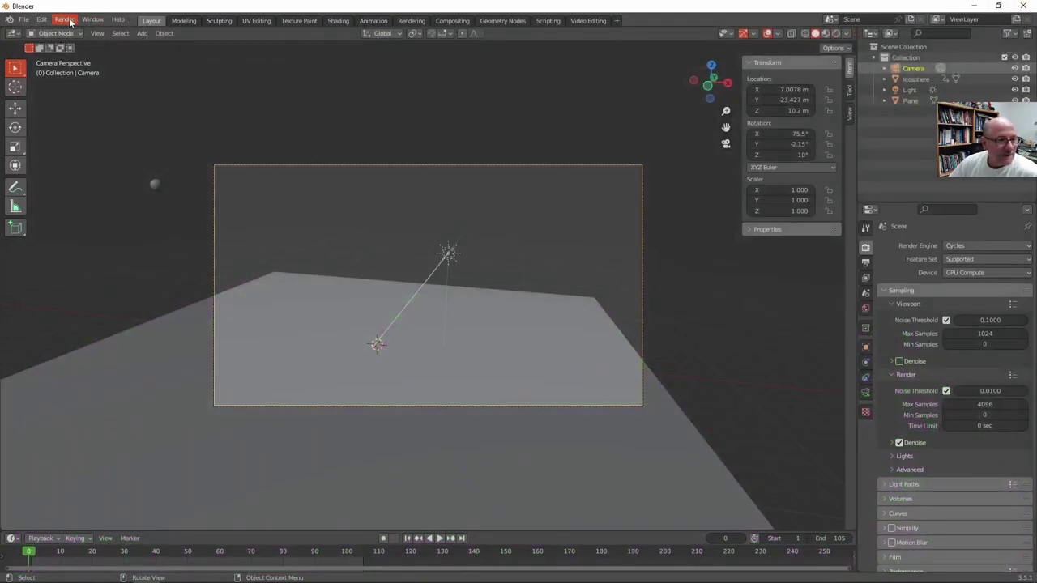
click(65, 19)
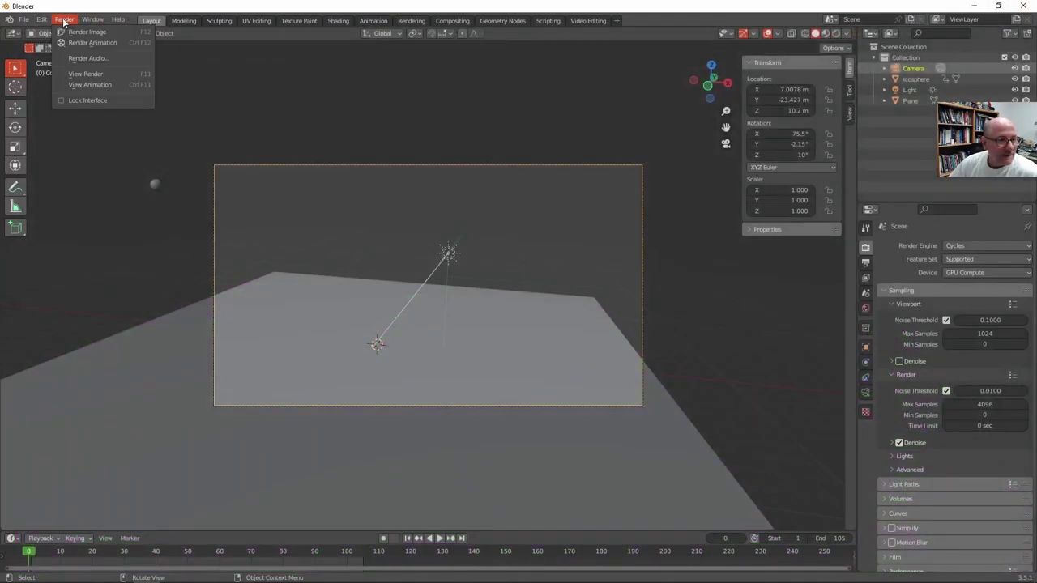
click(125, 42)
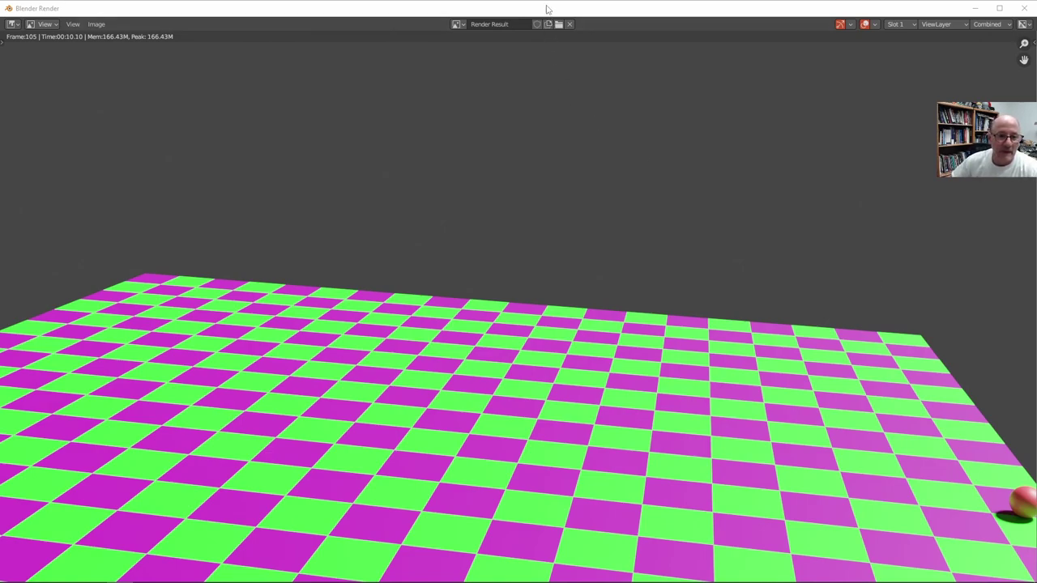
click(546, 10)
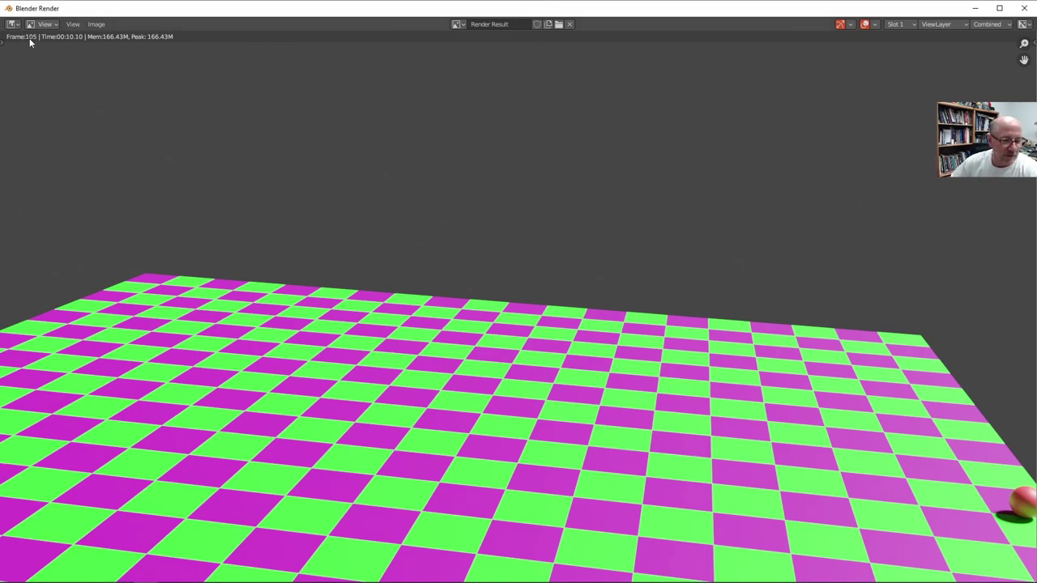
click(1024, 8)
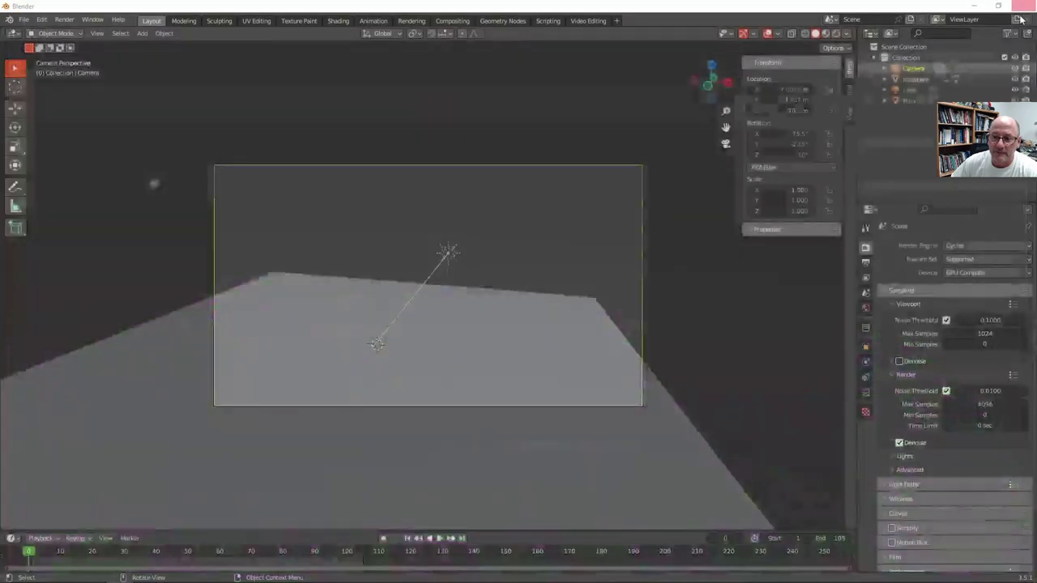
Open bounce0001-0105.mkv from the C: drive's tmp folder in VLC media player and play it
drag(1036, 43, 387, 44)
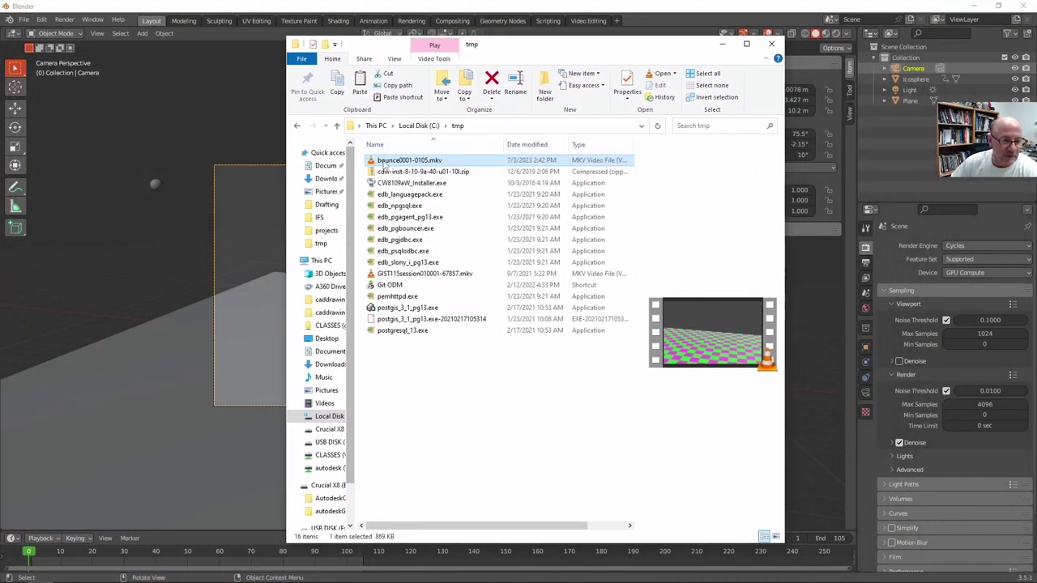
double_click(422, 162)
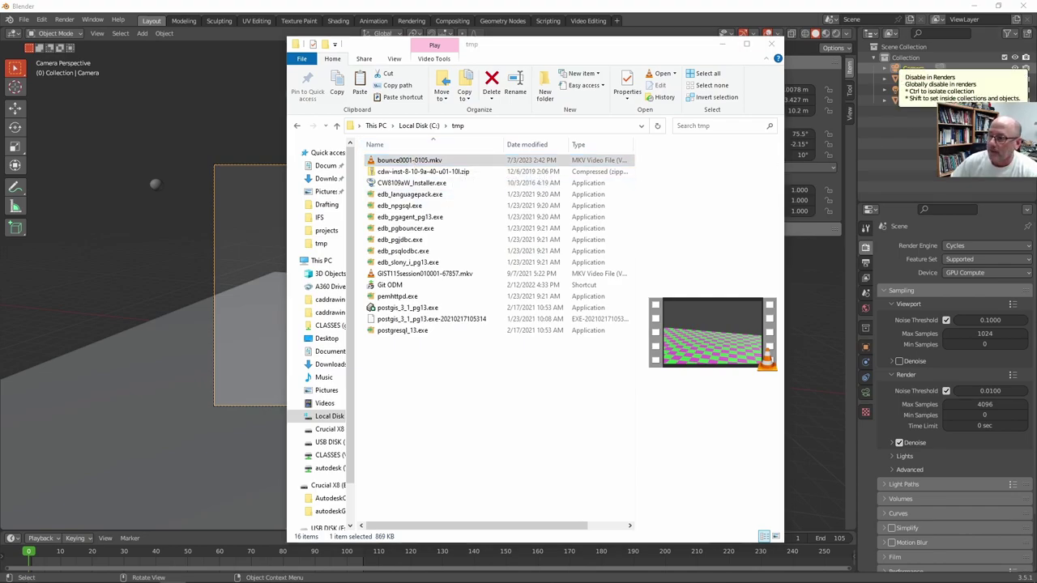
drag(924, 15, 238, 14)
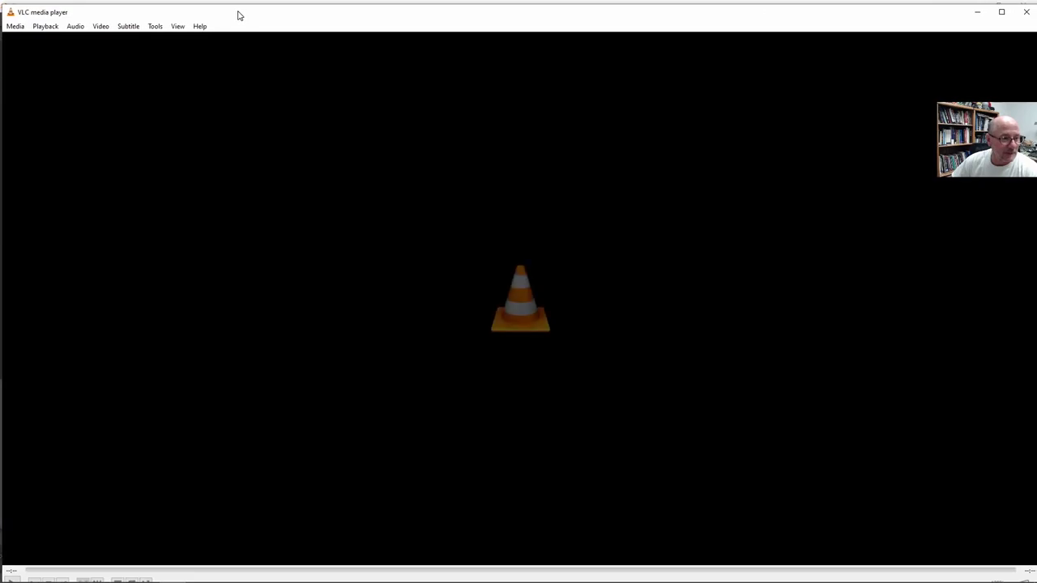
click(11, 580)
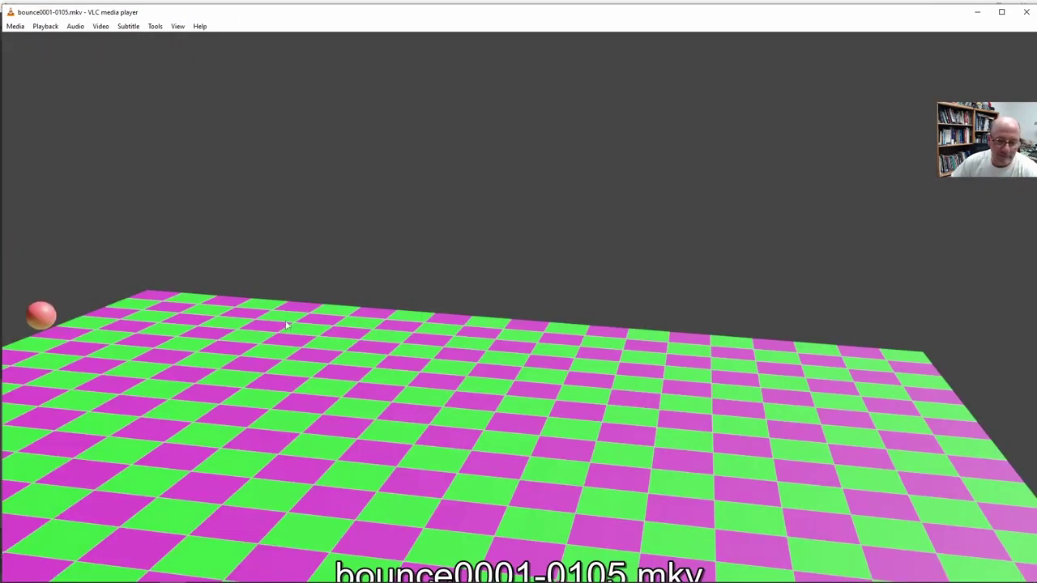